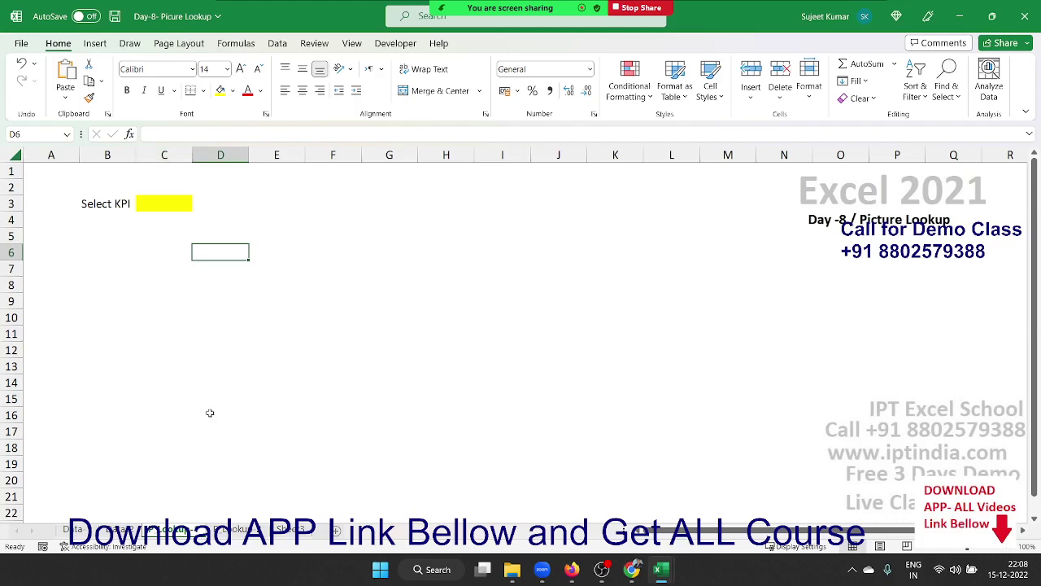
- Review the salesperson, monthly and course sales tables on the Data sheet
{"action": "left_click", "coordinate": [75, 530]}
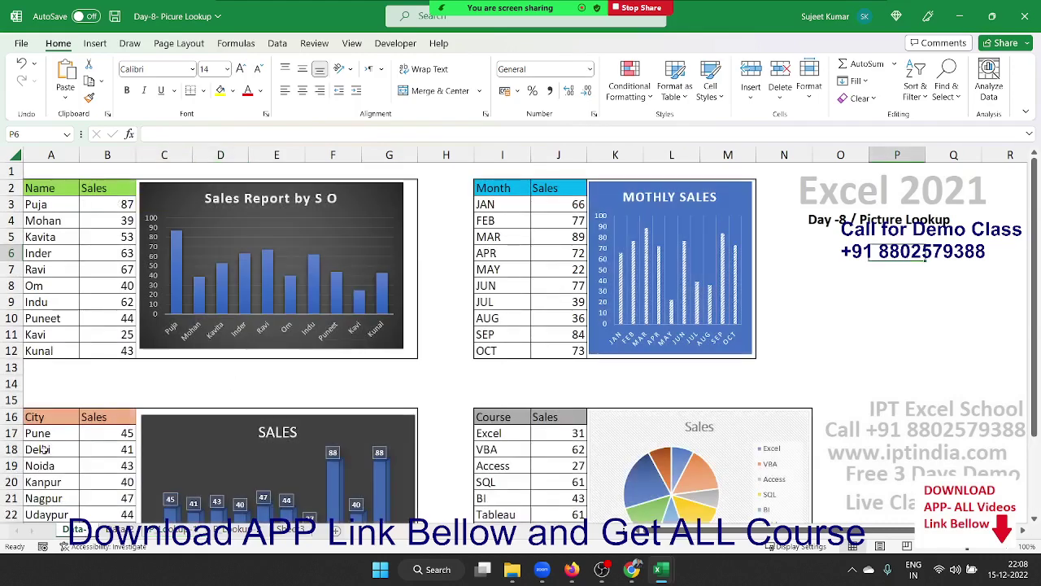
{"action": "left_click", "coordinate": [74, 326]}
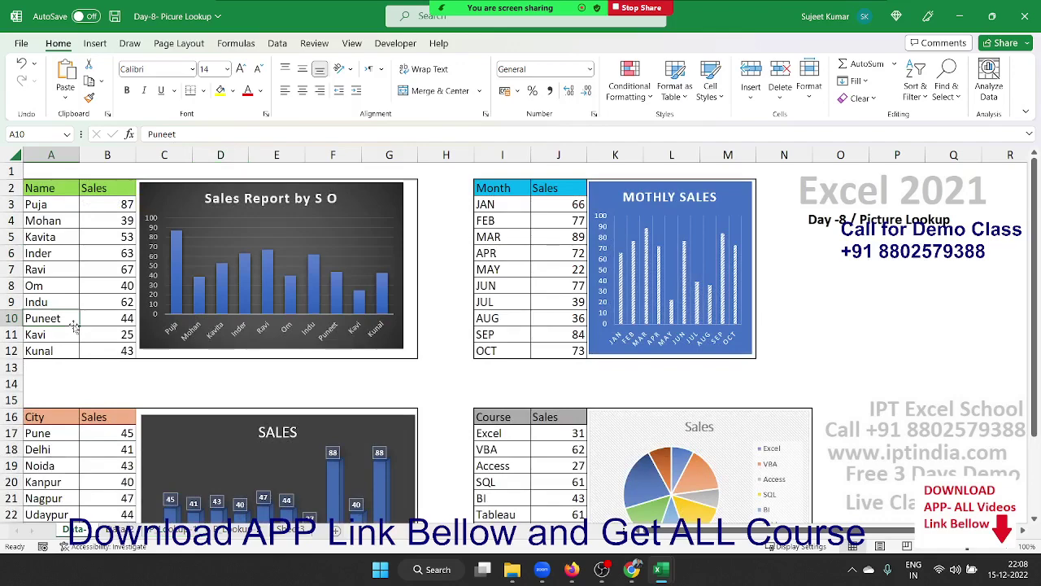
{"action": "scroll", "coordinate": [74, 325], "scroll_direction": "down", "scroll_amount": 2}
{"action": "scroll", "coordinate": [141, 354], "scroll_direction": "down", "scroll_amount": 2}
{"action": "scroll", "coordinate": [142, 353], "scroll_direction": "up", "scroll_amount": 3}
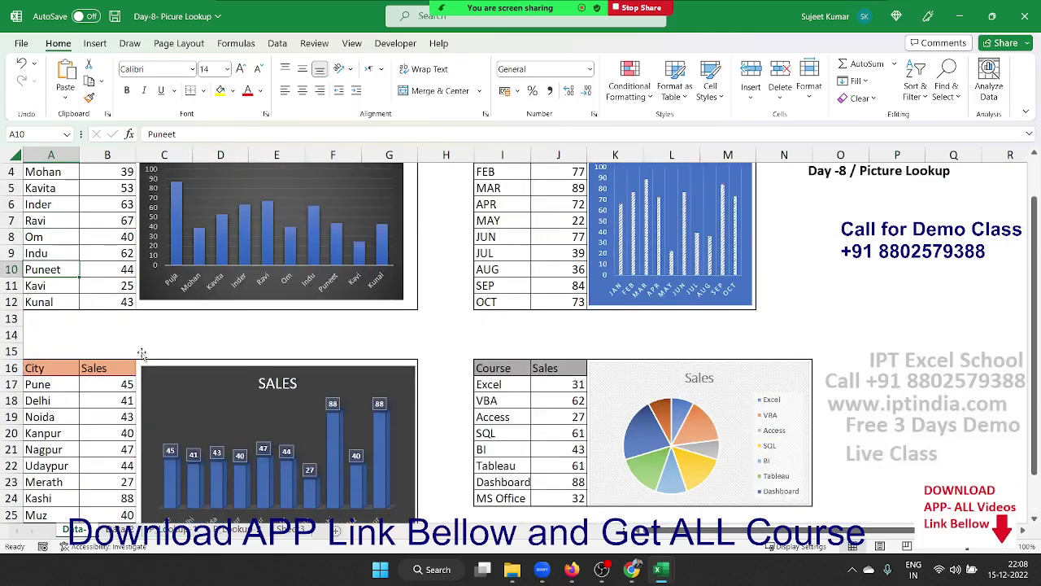
{"action": "scroll", "coordinate": [142, 354], "scroll_direction": "up", "scroll_amount": 1}
{"action": "left_click", "coordinate": [74, 235]}
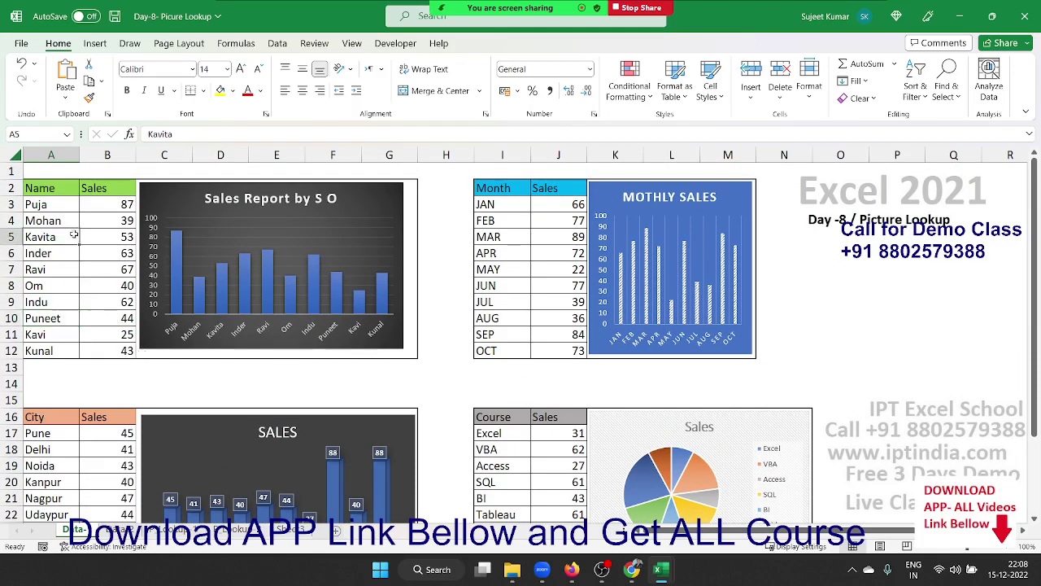
{"action": "left_click", "coordinate": [499, 218]}
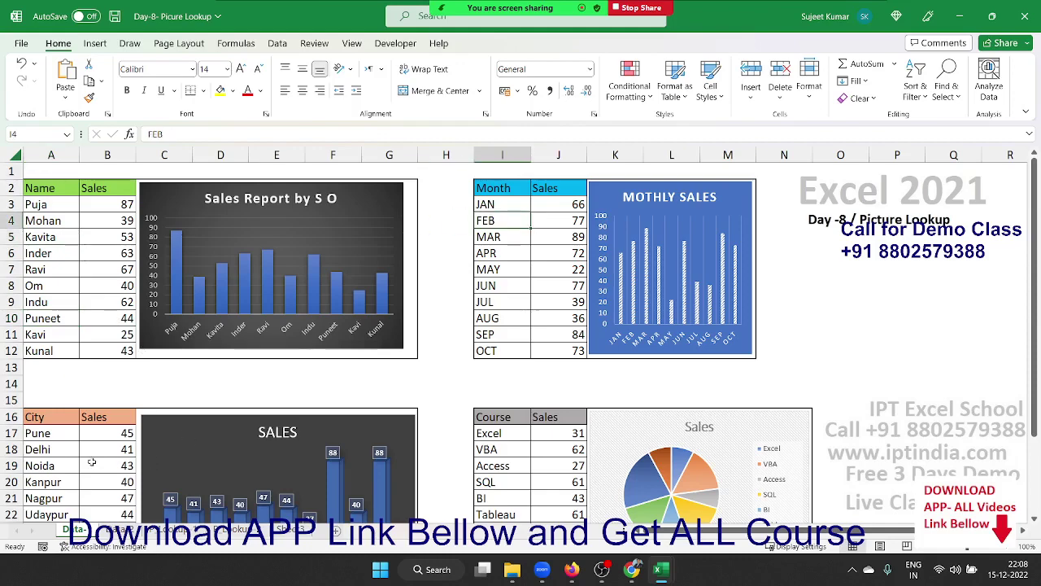
{"action": "left_click", "coordinate": [502, 482]}
{"action": "scroll", "coordinate": [488, 472], "scroll_direction": "down", "scroll_amount": 1}
{"action": "scroll", "coordinate": [472, 450], "scroll_direction": "down", "scroll_amount": 2}
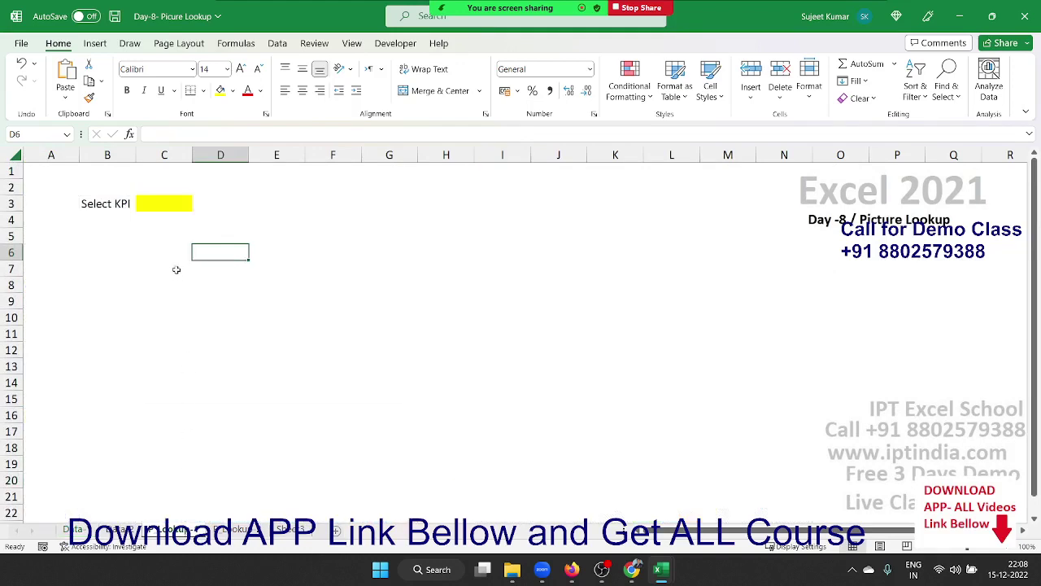
- Give C5:I16 a thick outside border, then select the Select KPI cell C3
{"action": "left_click", "coordinate": [160, 247]}
{"action": "left_click_drag", "start_coordinate": [150, 234], "coordinate": [478, 414]}
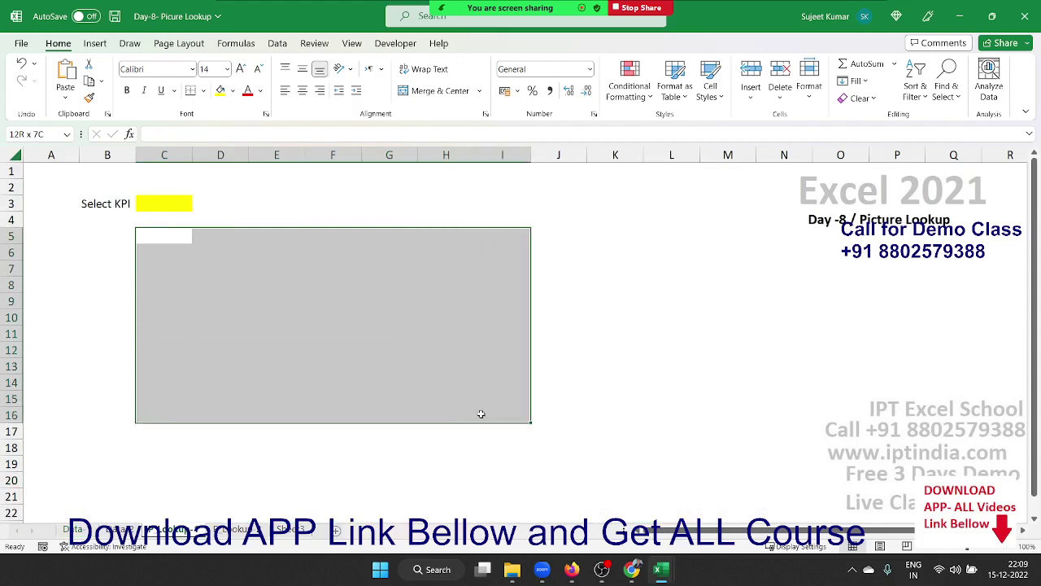
{"action": "left_click", "coordinate": [202, 91]}
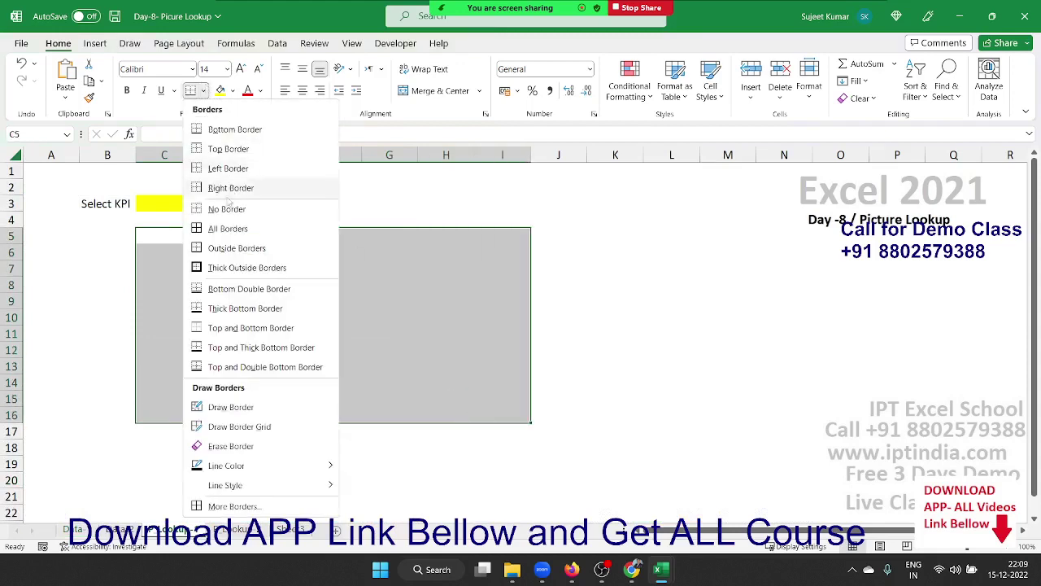
{"action": "left_click", "coordinate": [210, 268]}
{"action": "left_click", "coordinate": [218, 266]}
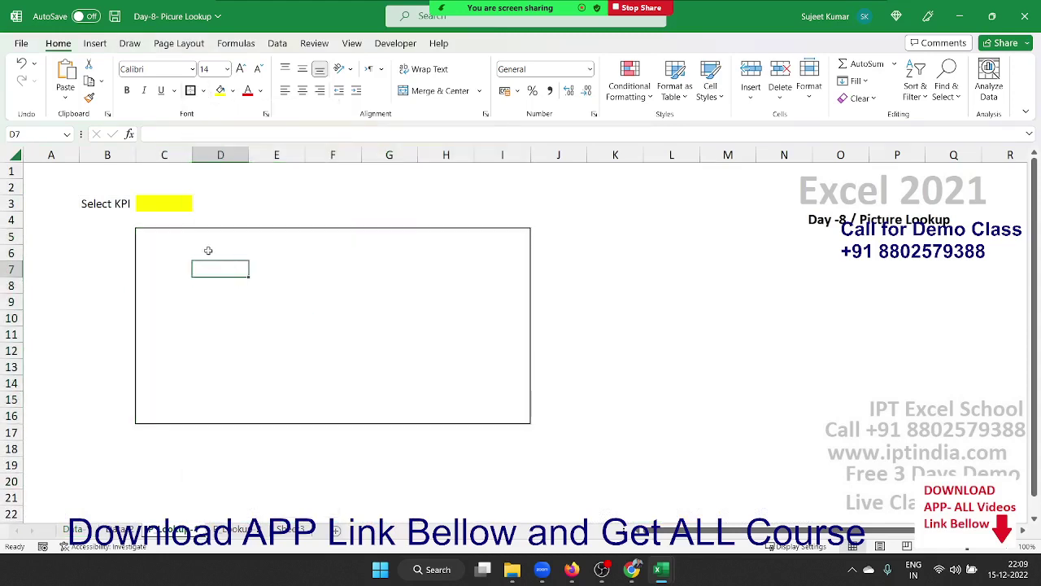
{"action": "left_click", "coordinate": [171, 210]}
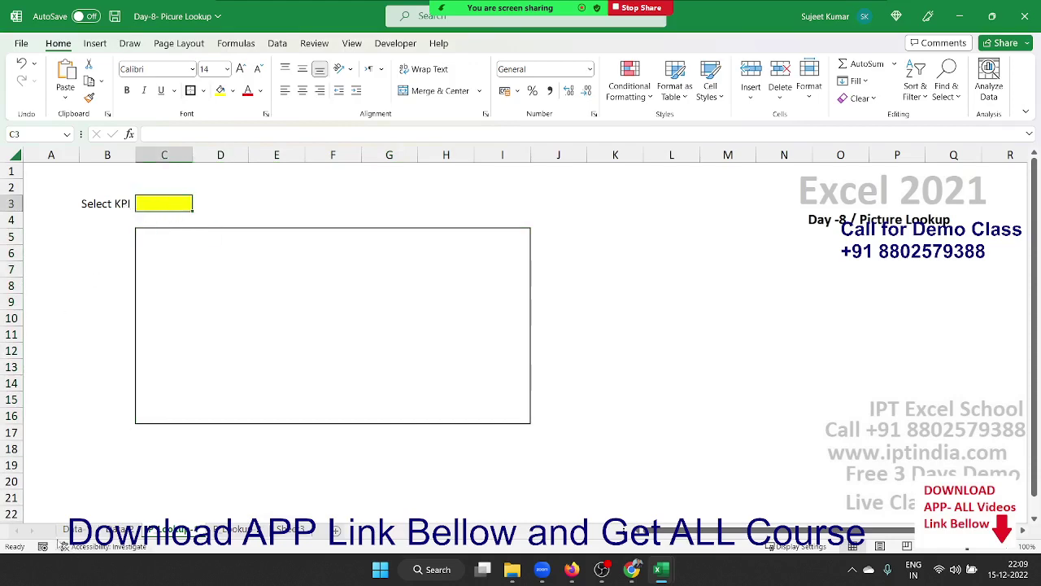
- Replace the Name header in A2 of the Data sheet with SO
{"action": "left_click", "coordinate": [71, 529]}
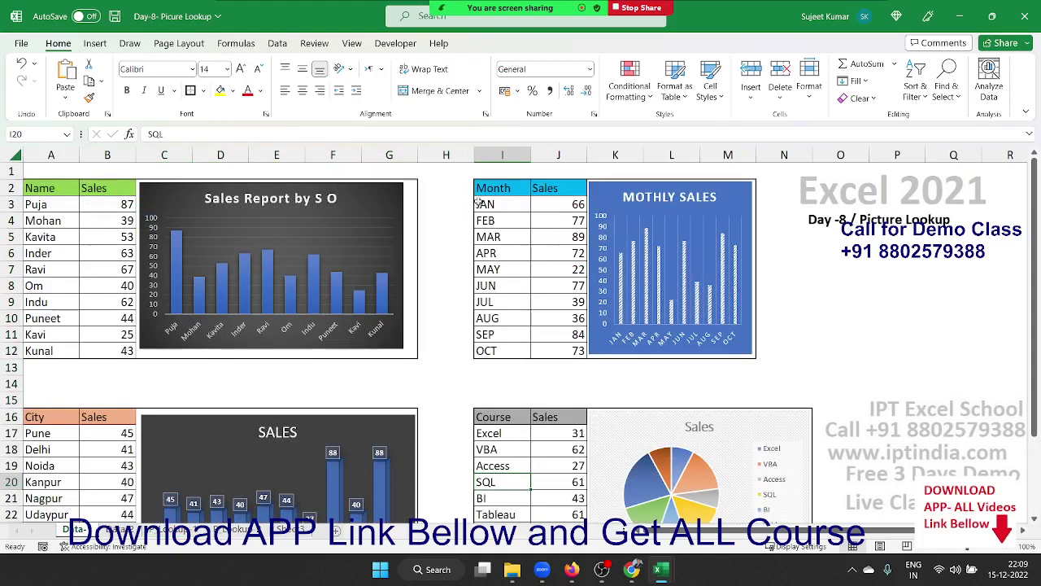
{"action": "left_click", "coordinate": [509, 188]}
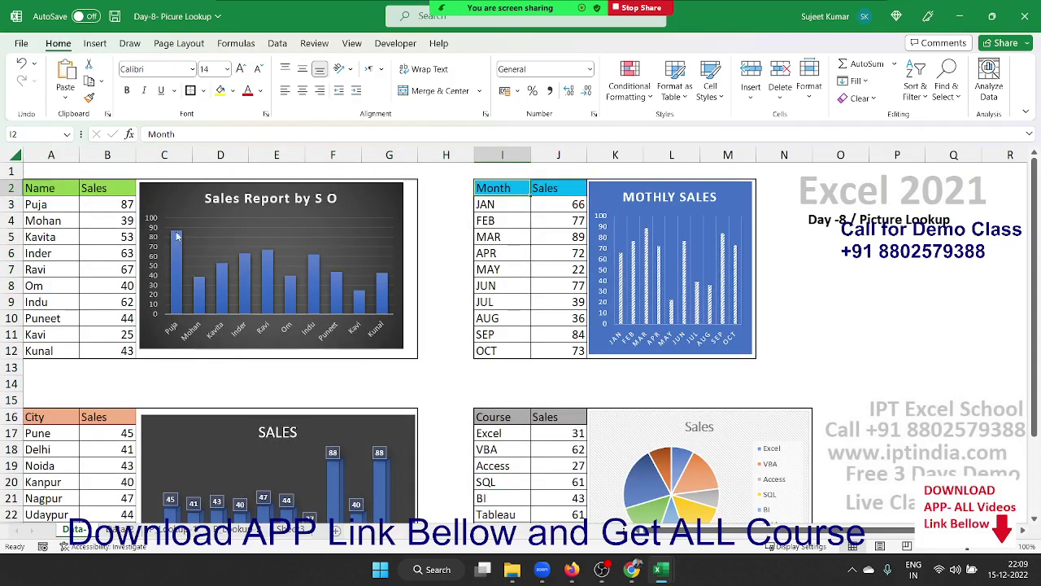
{"action": "left_click", "coordinate": [51, 189]}
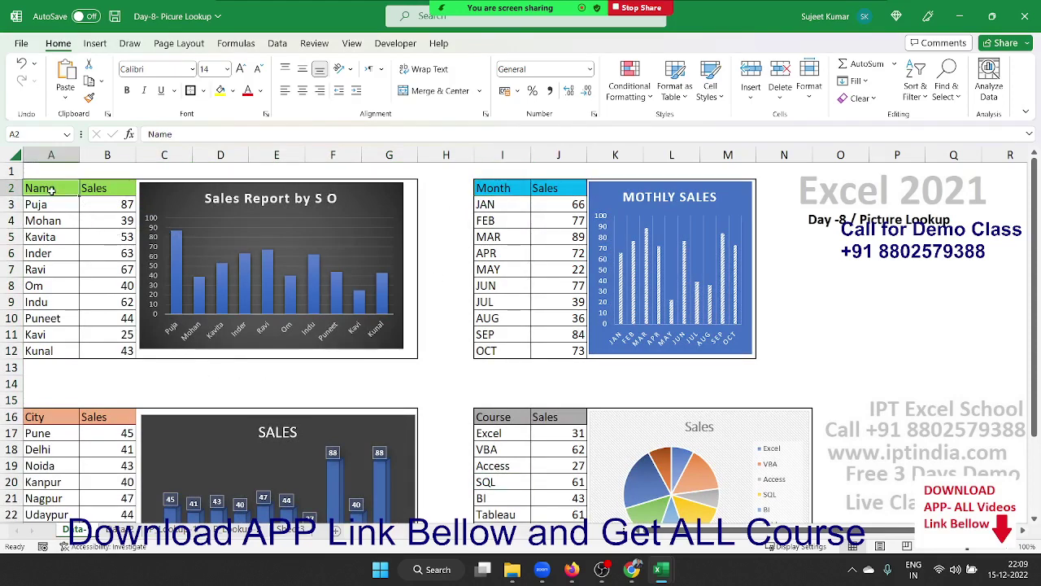
{"action": "type", "text": "SO"}
{"action": "key", "text": "Return"}
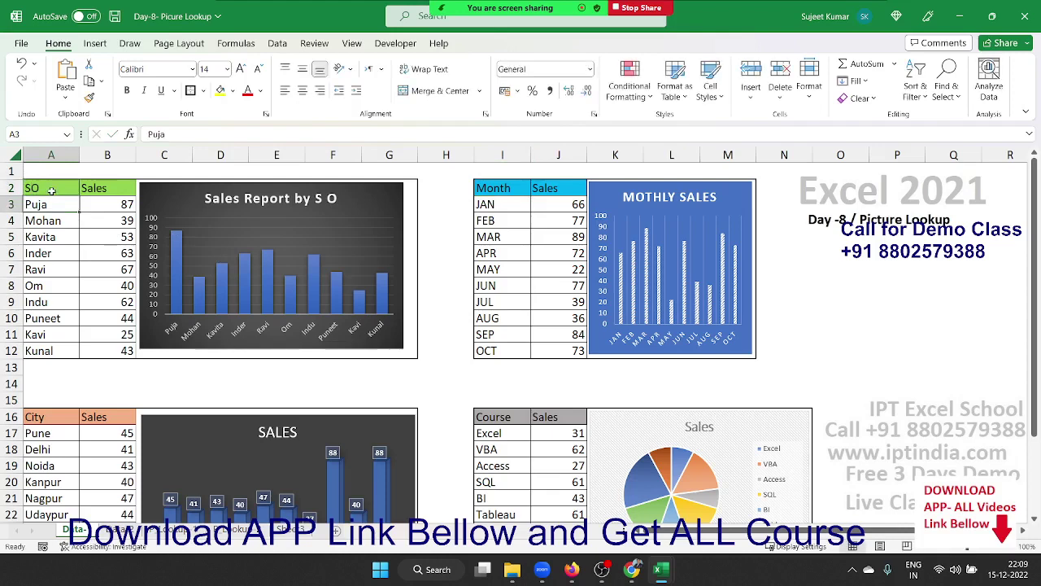
{"action": "left_click", "coordinate": [54, 419]}
{"action": "left_click", "coordinate": [511, 413]}
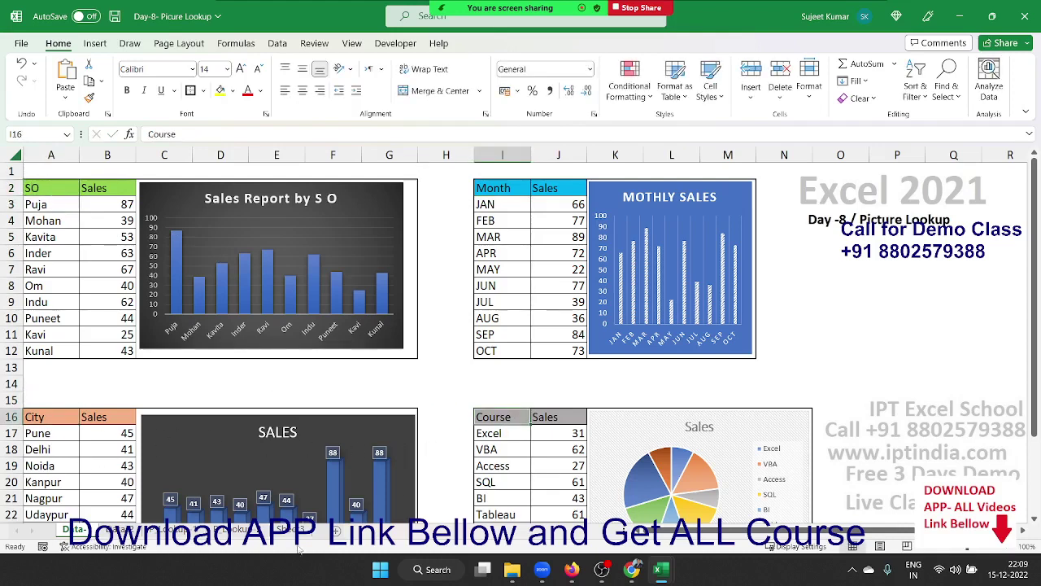
{"action": "left_click", "coordinate": [158, 530]}
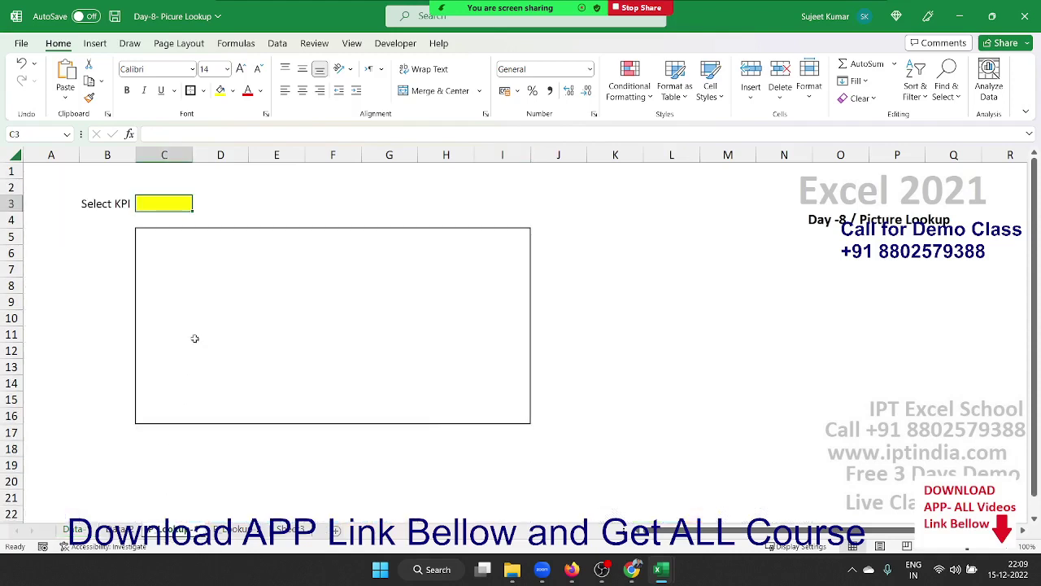
- Select the yellow cell C3 above the framed box and show the Data ribbon
{"action": "left_click", "coordinate": [172, 218]}
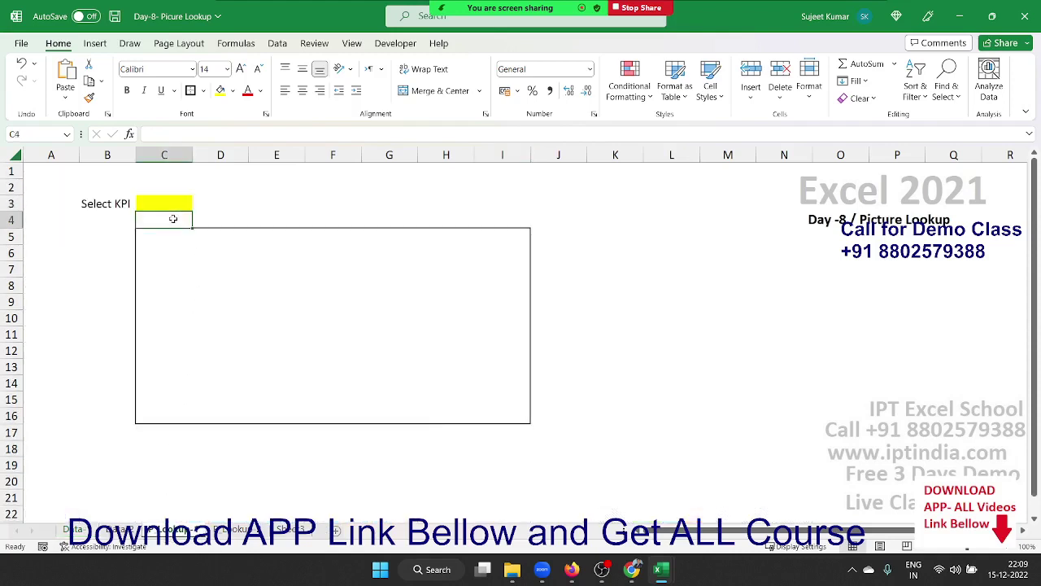
{"action": "left_click", "coordinate": [164, 234]}
{"action": "left_click_drag", "start_coordinate": [164, 234], "coordinate": [525, 419]}
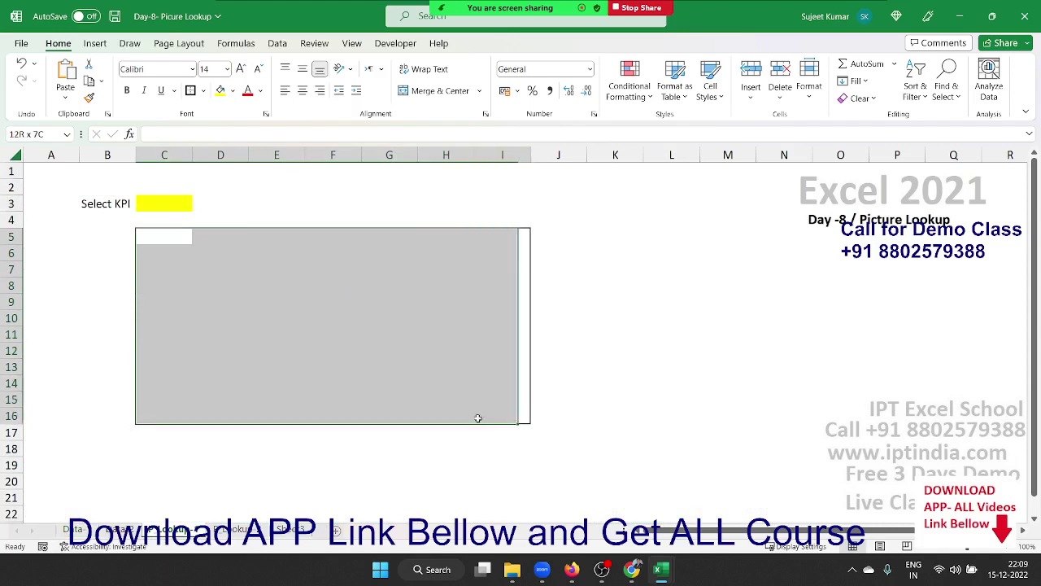
{"action": "left_click", "coordinate": [171, 204]}
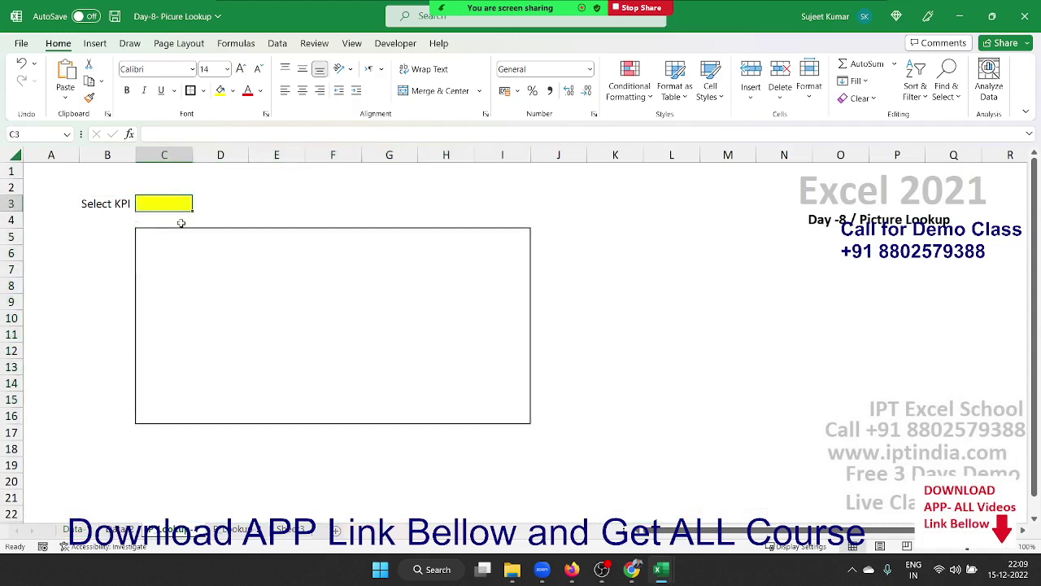
{"action": "left_click_drag", "start_coordinate": [168, 248], "coordinate": [422, 385]}
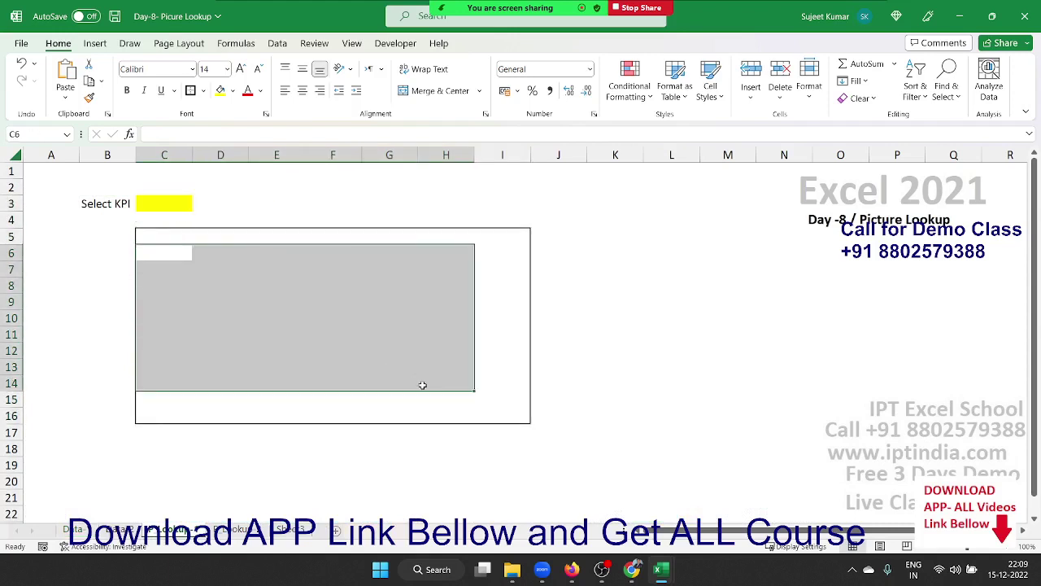
{"action": "left_click", "coordinate": [280, 253]}
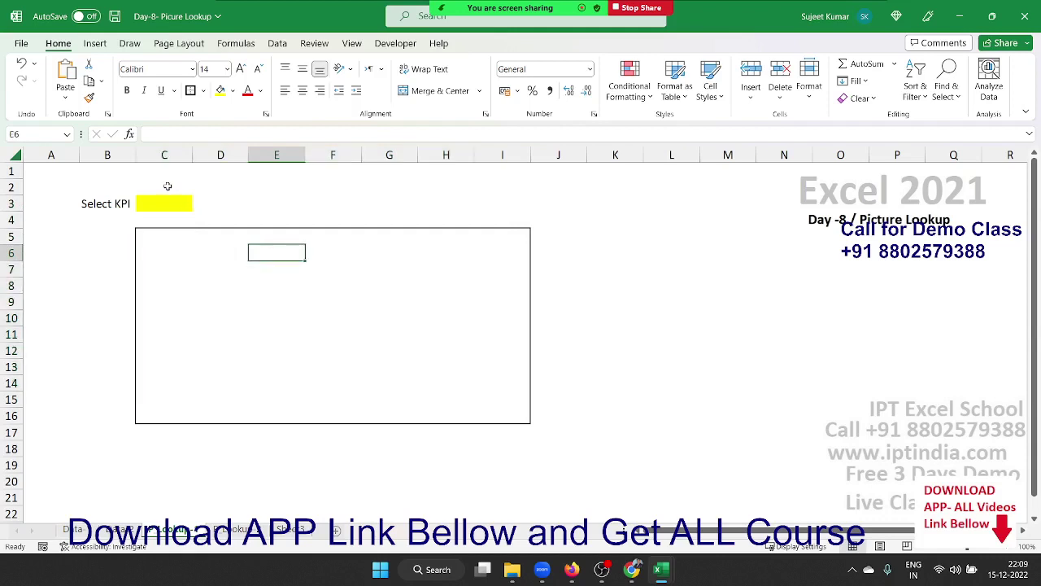
{"action": "left_click", "coordinate": [162, 205]}
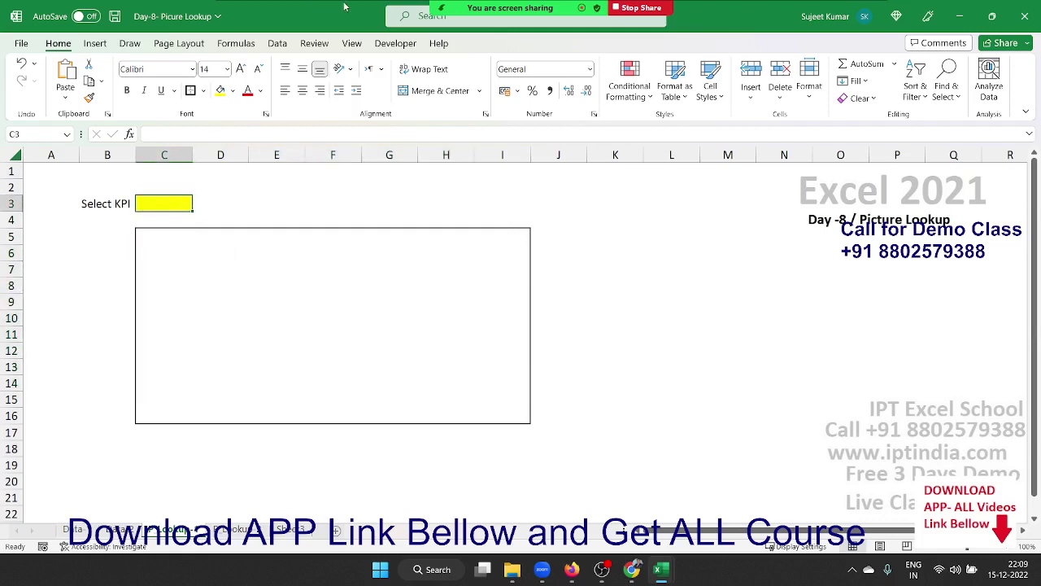
{"action": "left_click", "coordinate": [277, 44]}
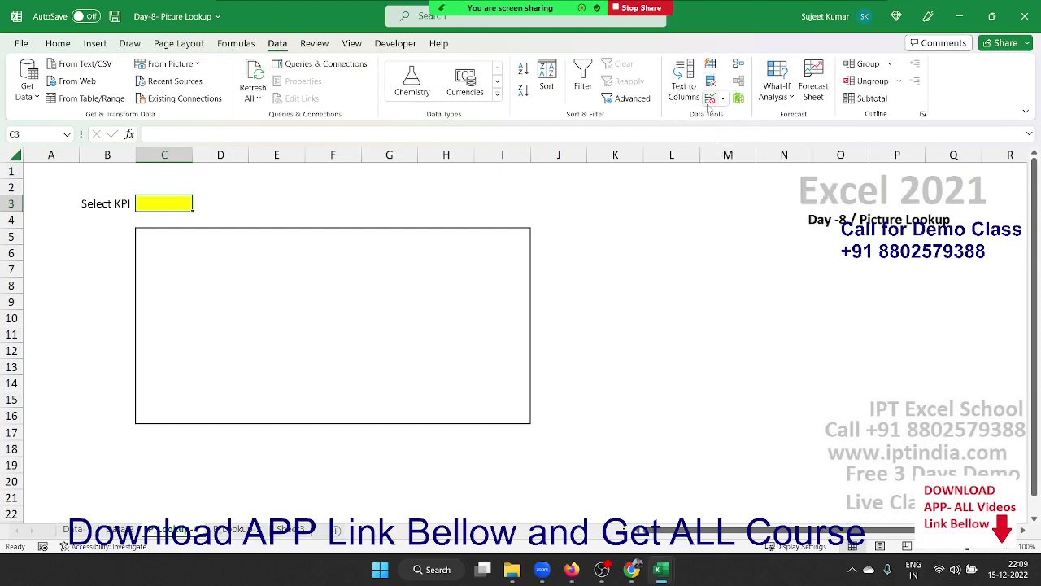
- Add a List data validation to C3 offering SO, Month, City and Course
{"action": "left_click", "coordinate": [709, 97]}
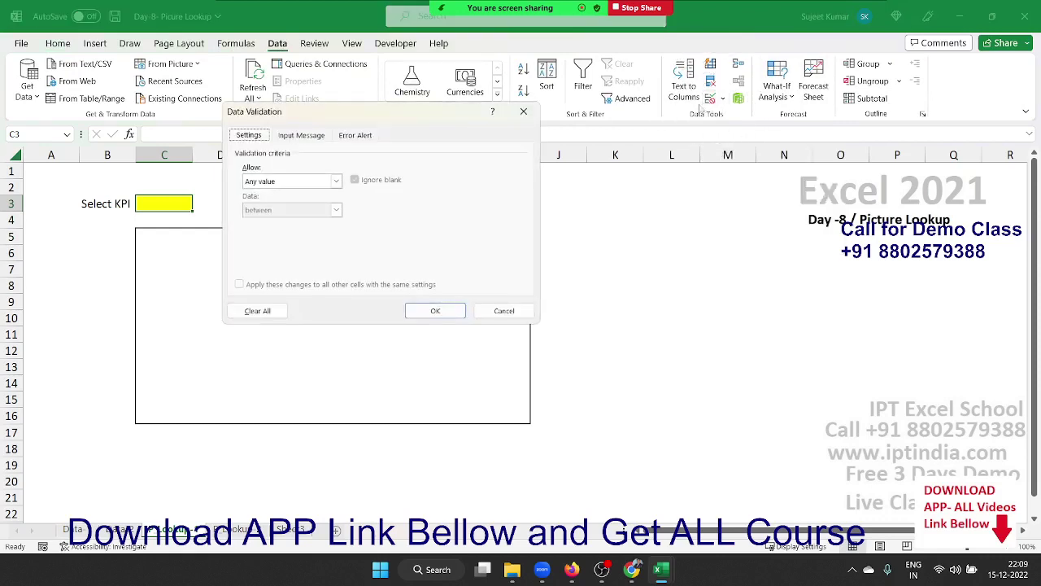
{"action": "left_click", "coordinate": [265, 180]}
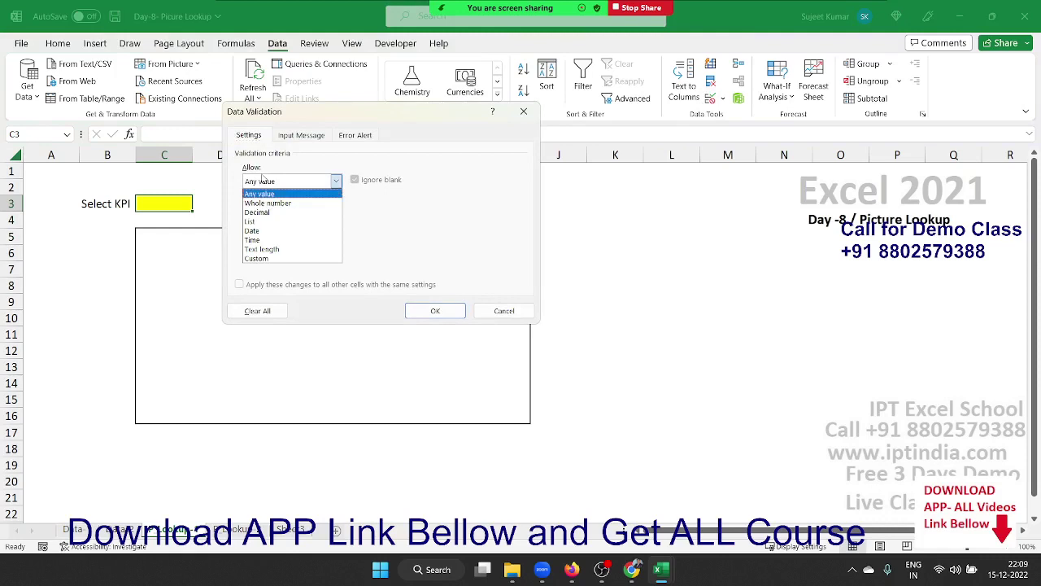
{"action": "left_click", "coordinate": [262, 221]}
{"action": "left_click", "coordinate": [261, 238]}
{"action": "type", "text": "SO,Month,C"}
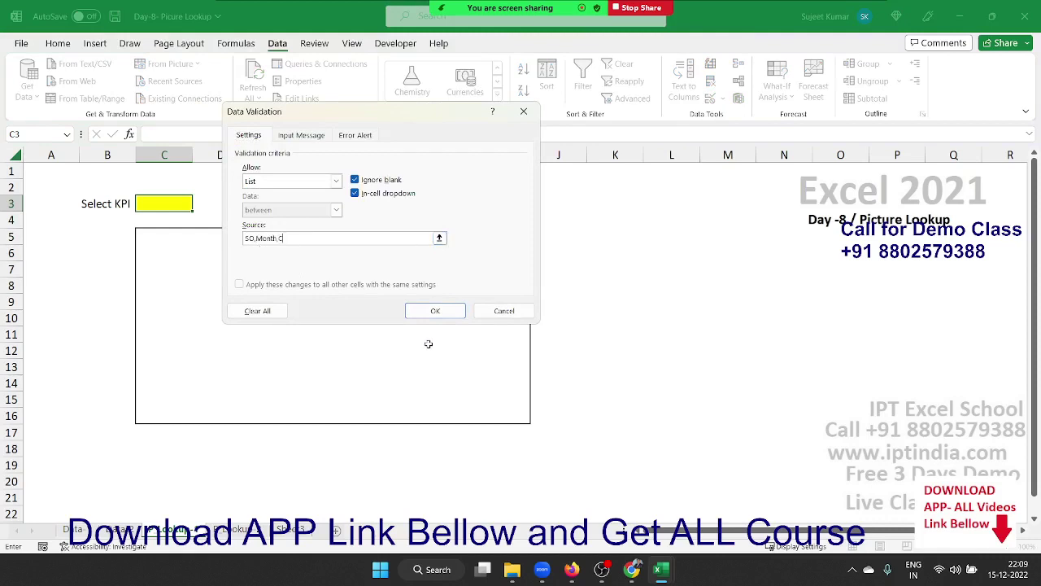
{"action": "type", "text": "ity,Course"}
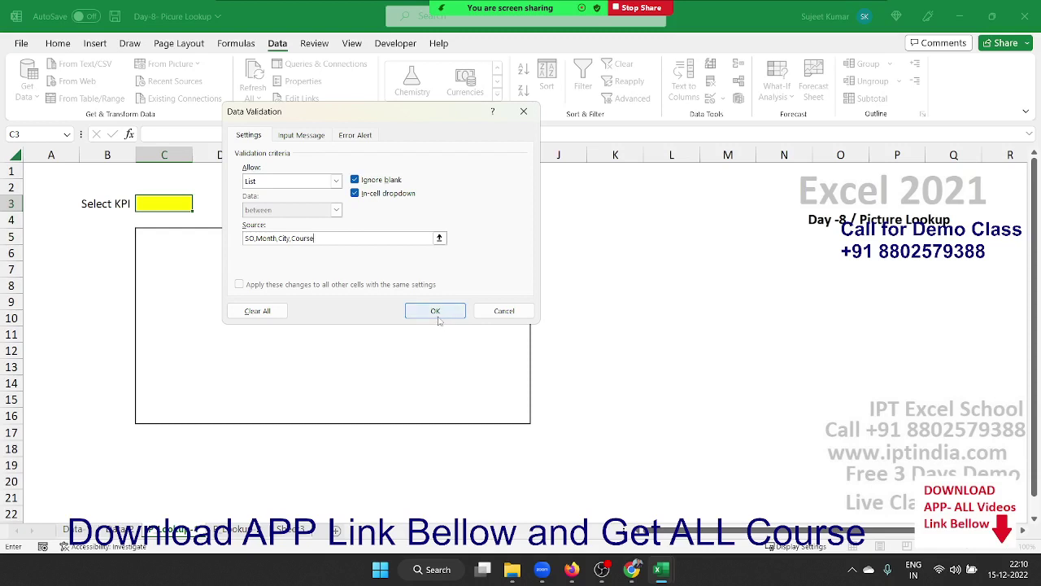
{"action": "left_click", "coordinate": [435, 310]}
- Choose SO from the new C3 KPI dropdown
{"action": "left_click", "coordinate": [199, 208]}
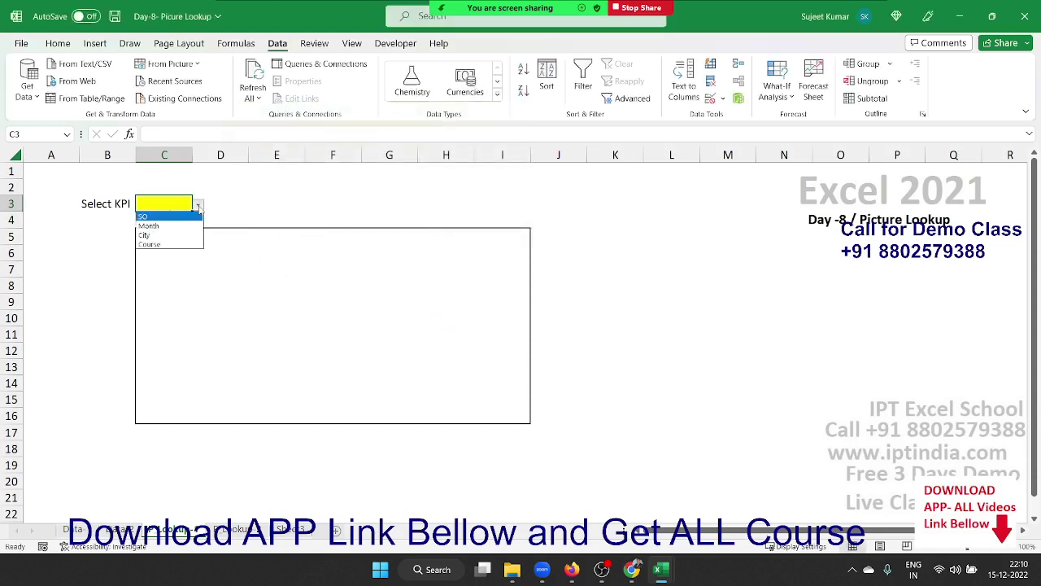
{"action": "left_click", "coordinate": [177, 216]}
{"action": "left_click", "coordinate": [166, 244]}
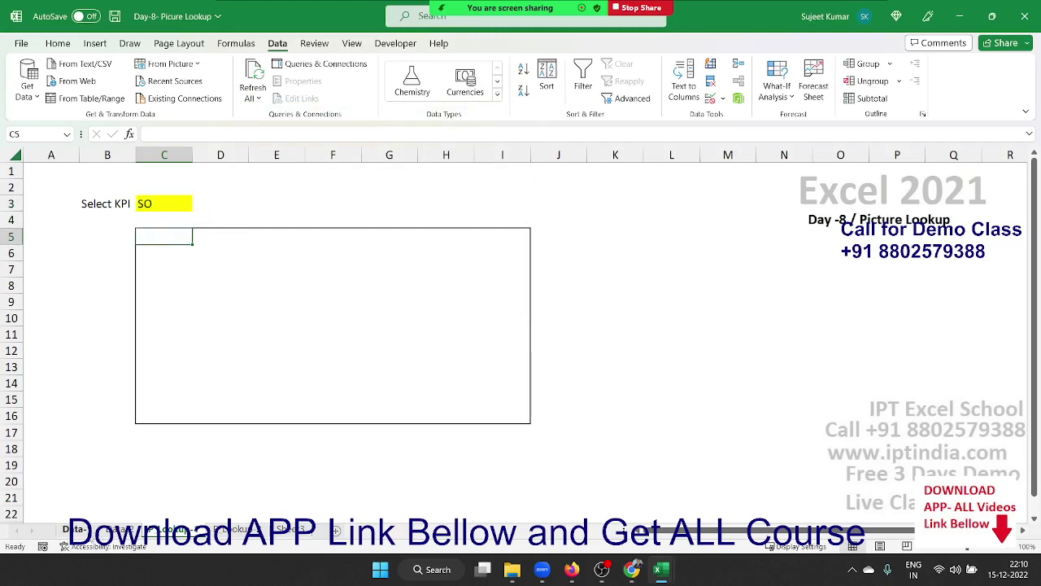
{"action": "left_click", "coordinate": [85, 533]}
- Copy Data-1 range A2:G12 and paste it into the dashboard frame as a Linked Picture
{"action": "left_click_drag", "start_coordinate": [54, 194], "coordinate": [394, 358]}
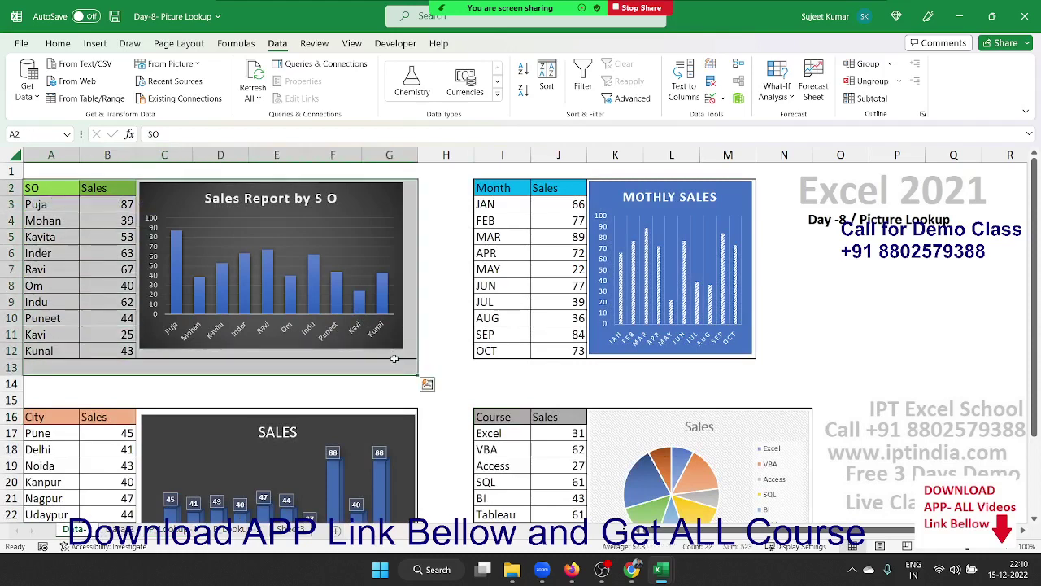
{"action": "key", "text": "shift+Up"}
{"action": "key", "text": "ctrl+c"}
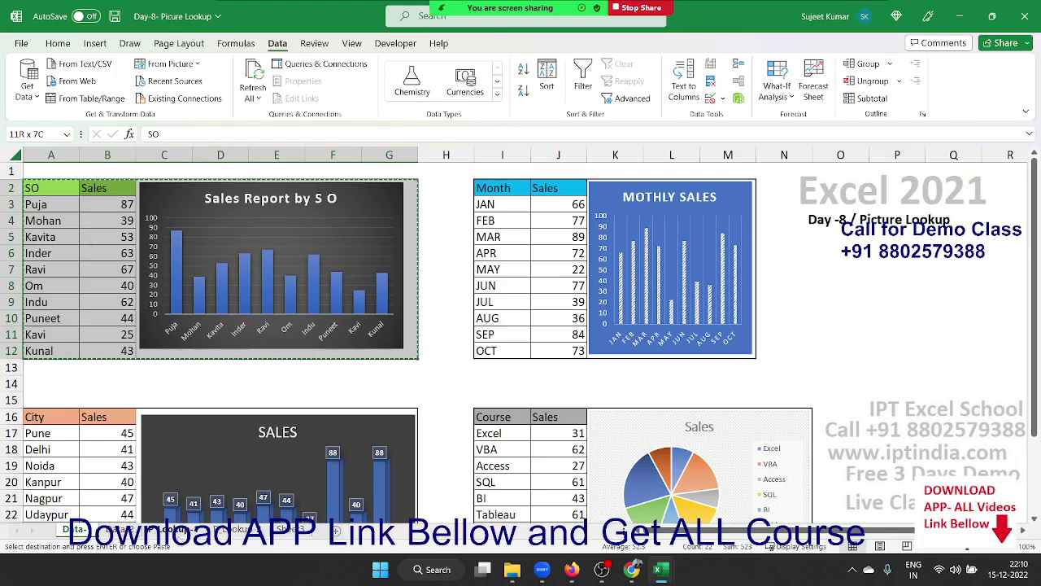
{"action": "left_click", "coordinate": [173, 528]}
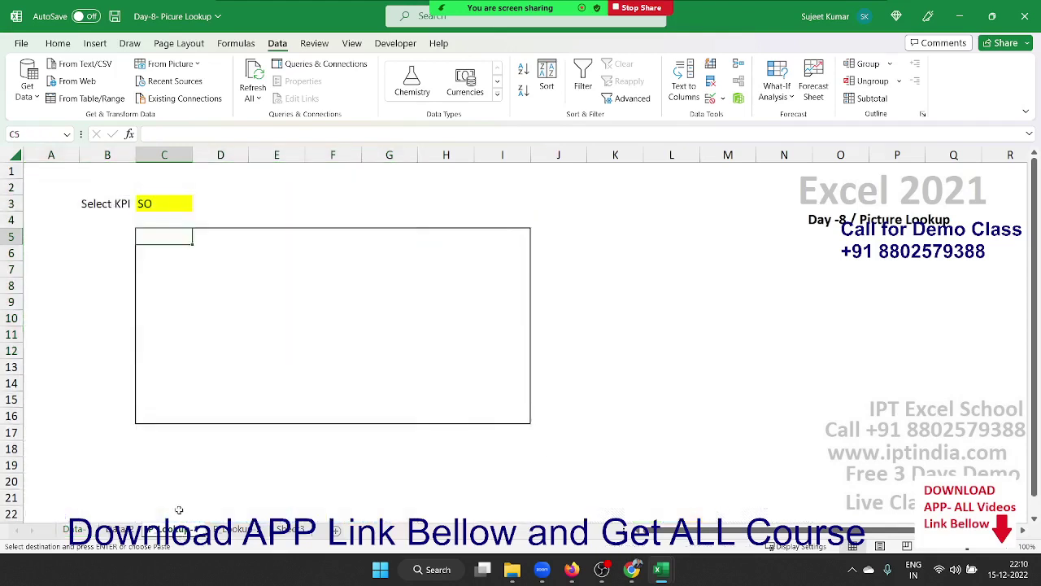
{"action": "left_click", "coordinate": [59, 44]}
{"action": "left_click", "coordinate": [66, 98]}
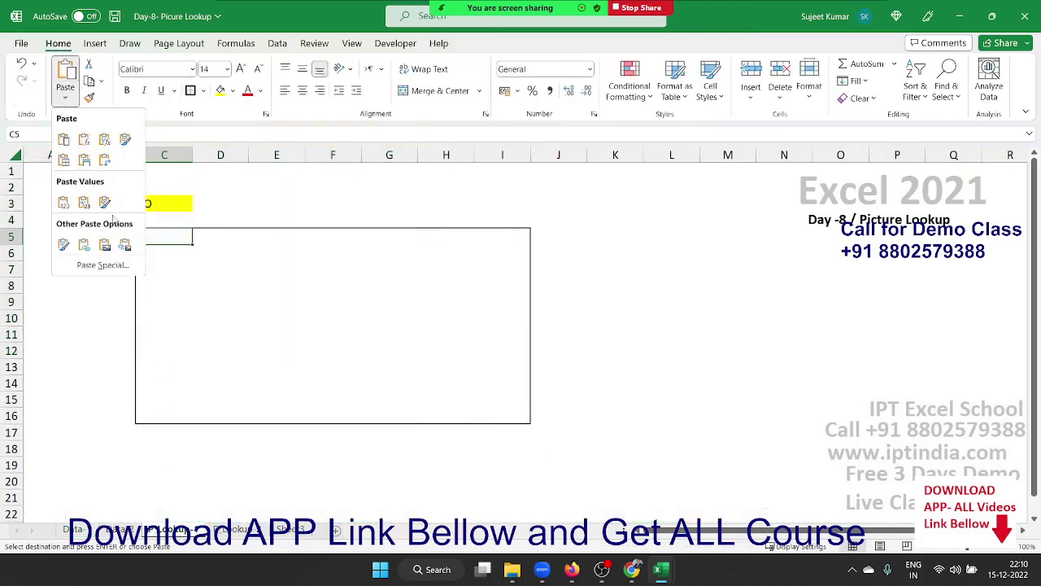
{"action": "left_click", "coordinate": [125, 247]}
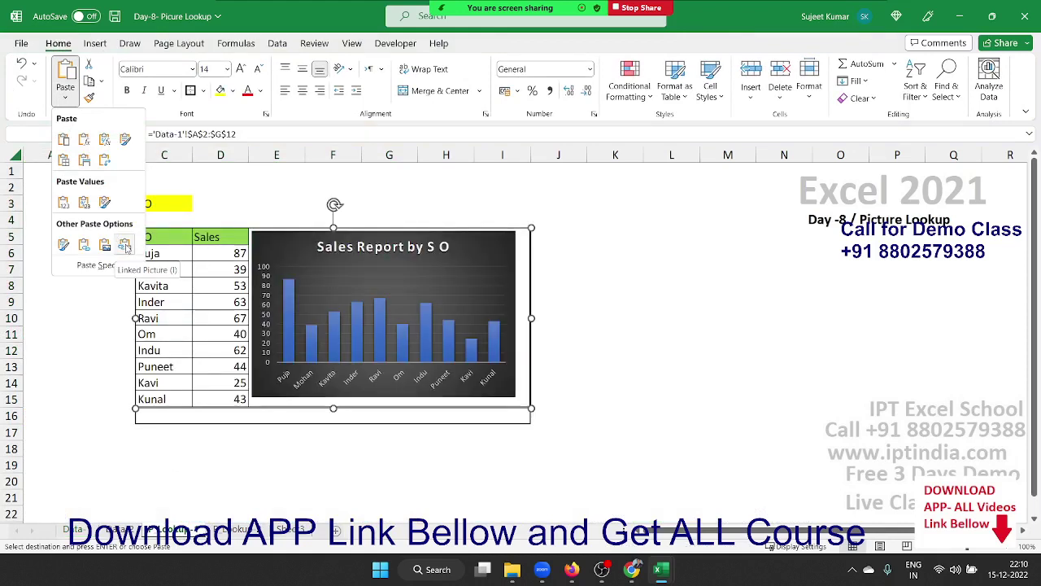
{"action": "left_click", "coordinate": [125, 247]}
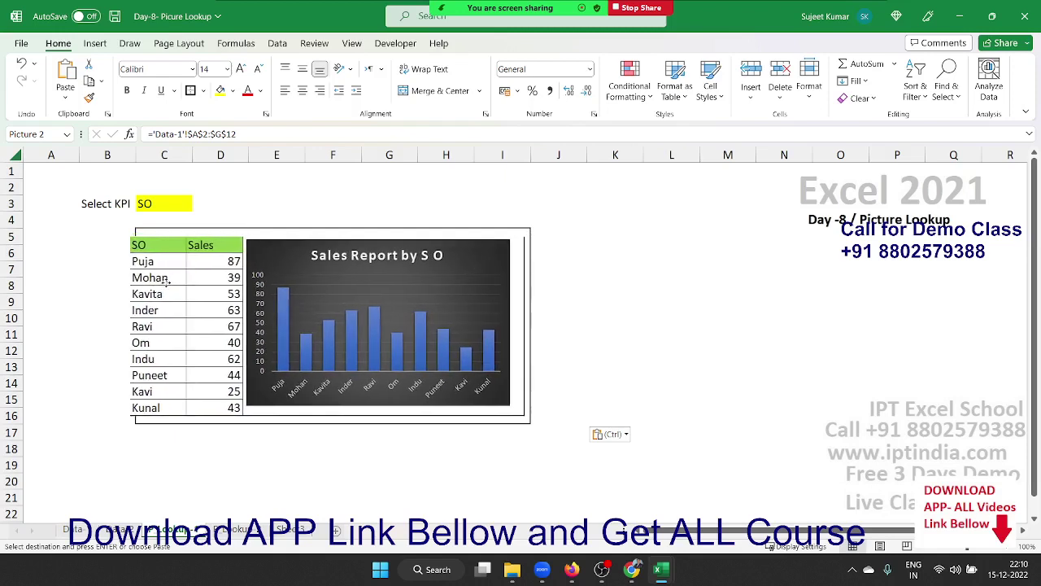
{"action": "left_click", "coordinate": [166, 280]}
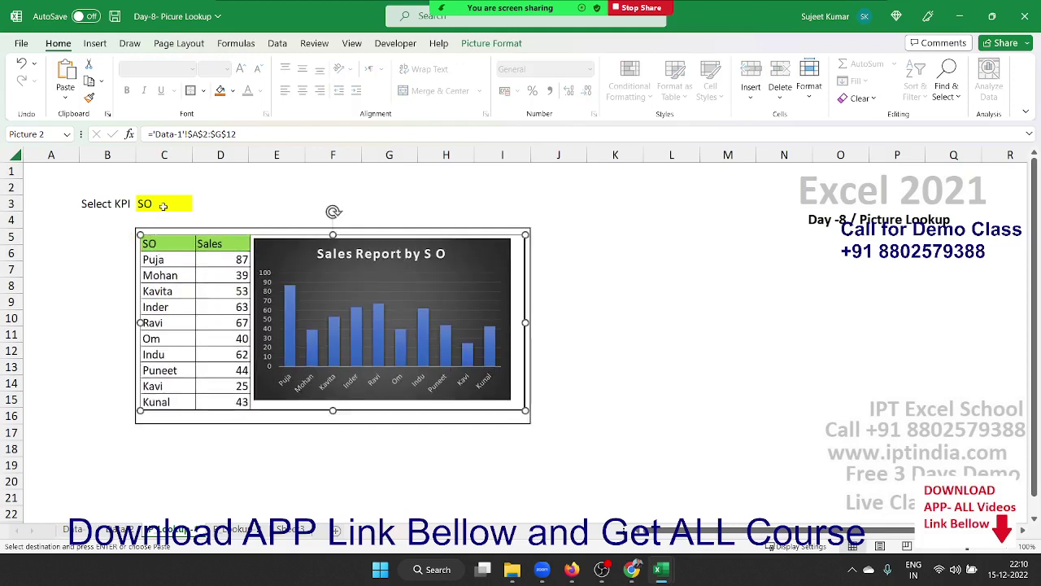
{"action": "left_click_drag", "start_coordinate": [242, 135], "coordinate": [151, 134]}
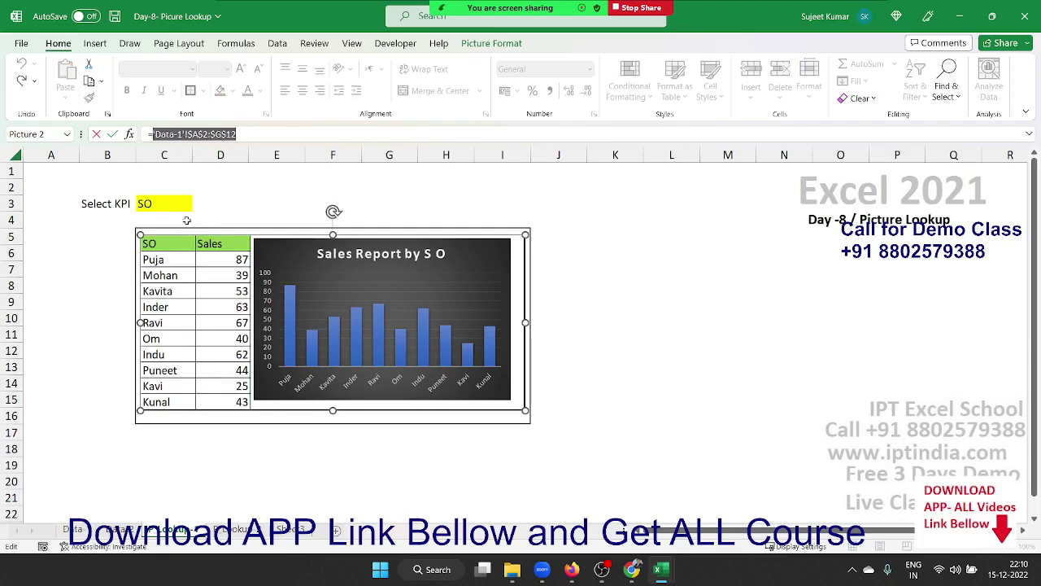
{"action": "key", "text": "Escape"}
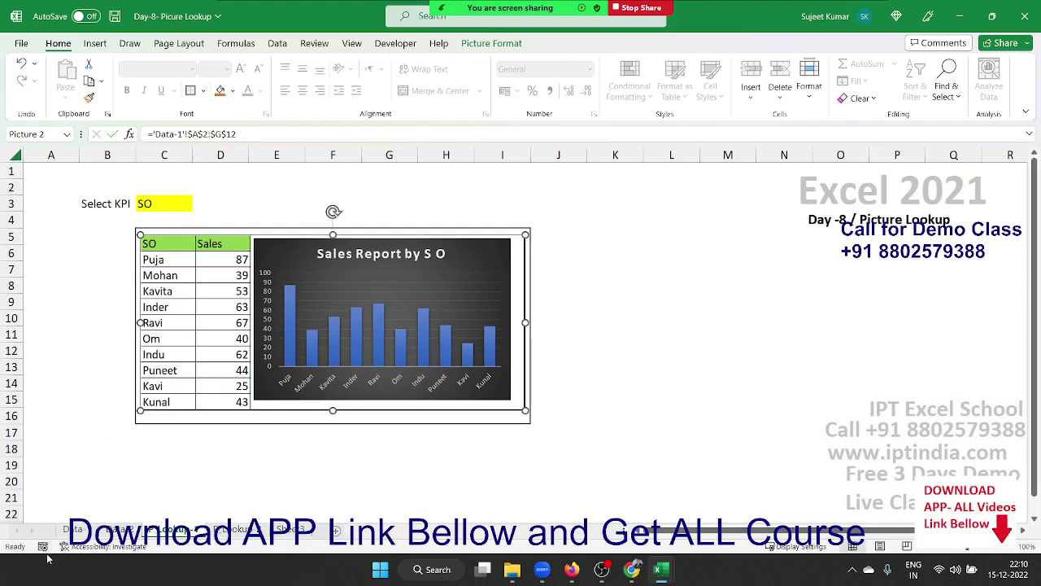
{"action": "left_click", "coordinate": [75, 529]}
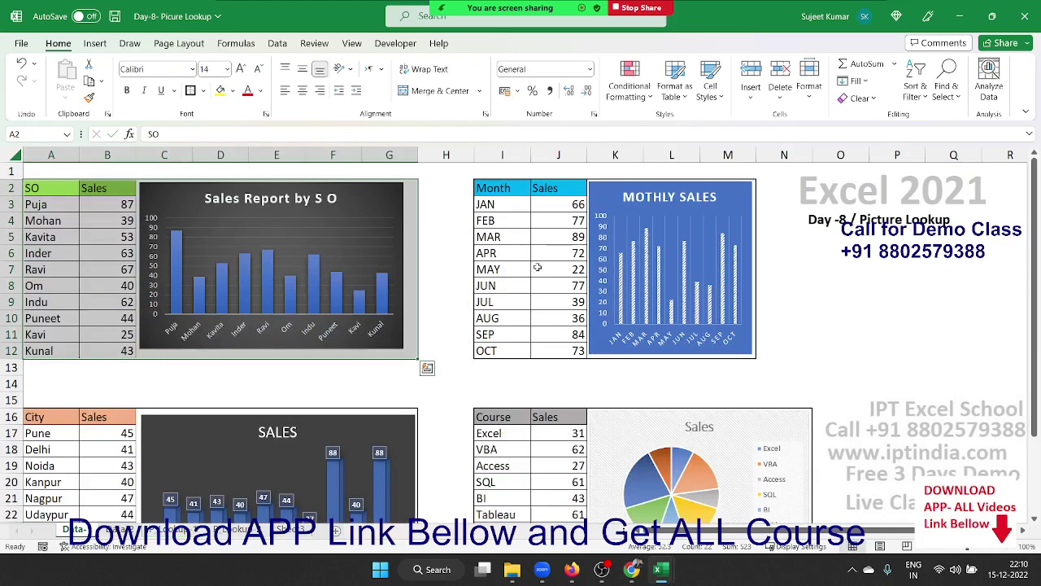
{"action": "left_click", "coordinate": [511, 191]}
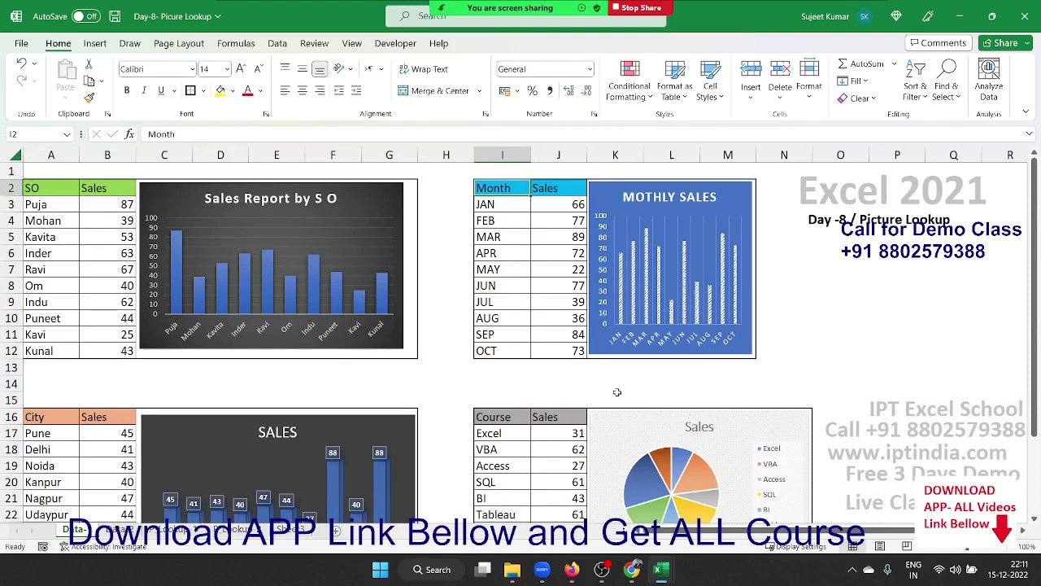
- Change the linked picture's source to 'Data-1'!I2:M22, showing the Month and Course tables
{"action": "left_click", "coordinate": [175, 530]}
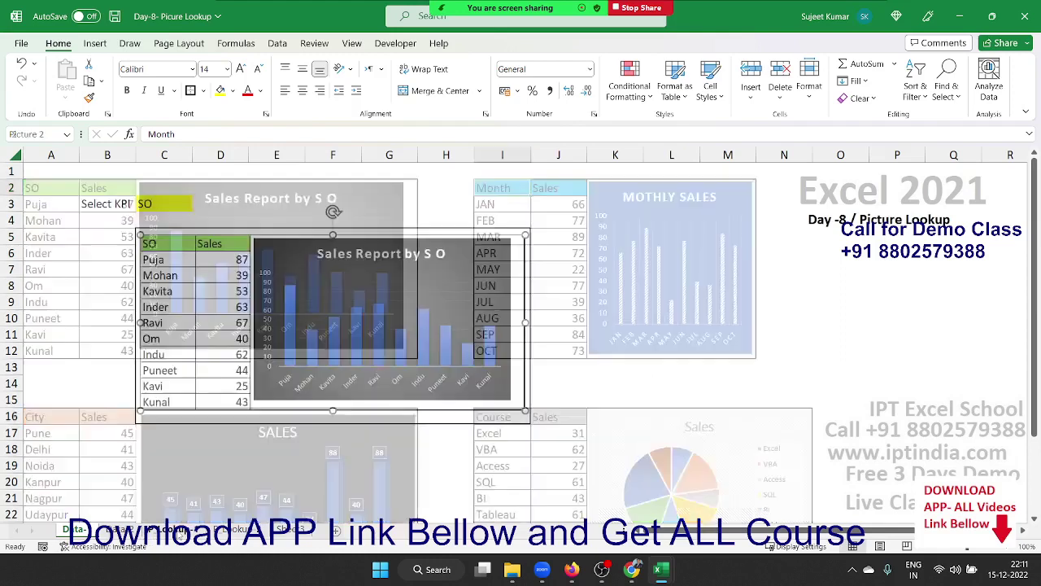
{"action": "left_click_drag", "start_coordinate": [243, 133], "coordinate": [188, 133]}
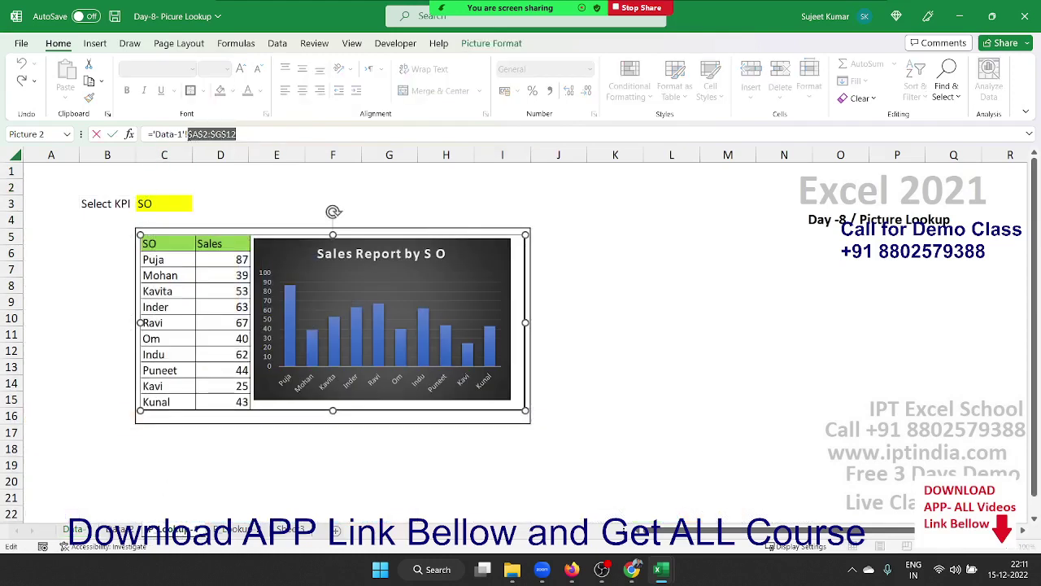
{"action": "key", "text": "BackSpace"}
{"action": "type", "text": "I"}
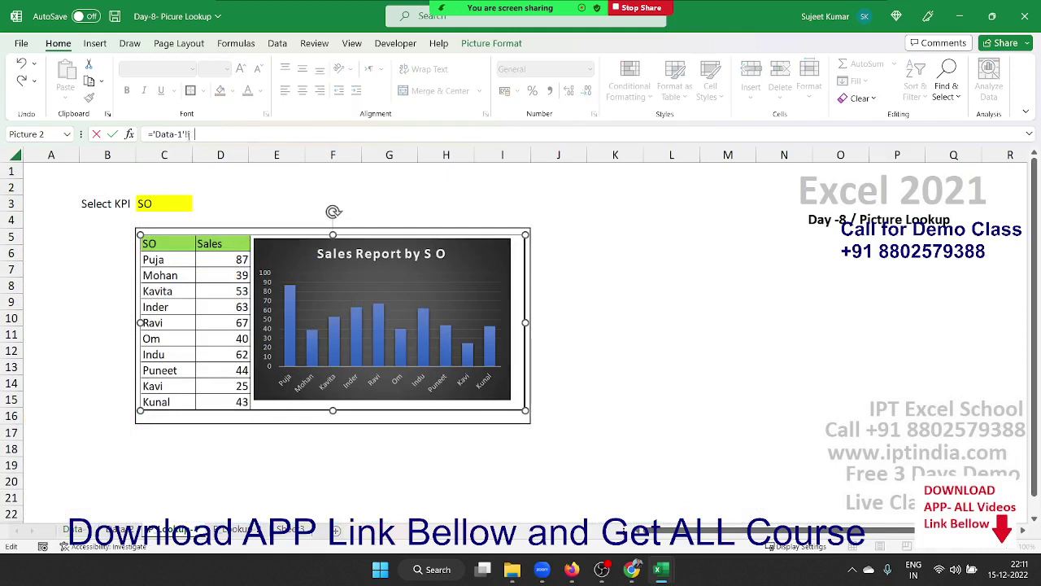
{"action": "type", "text": "2:m22"}
{"action": "key", "text": "Return"}
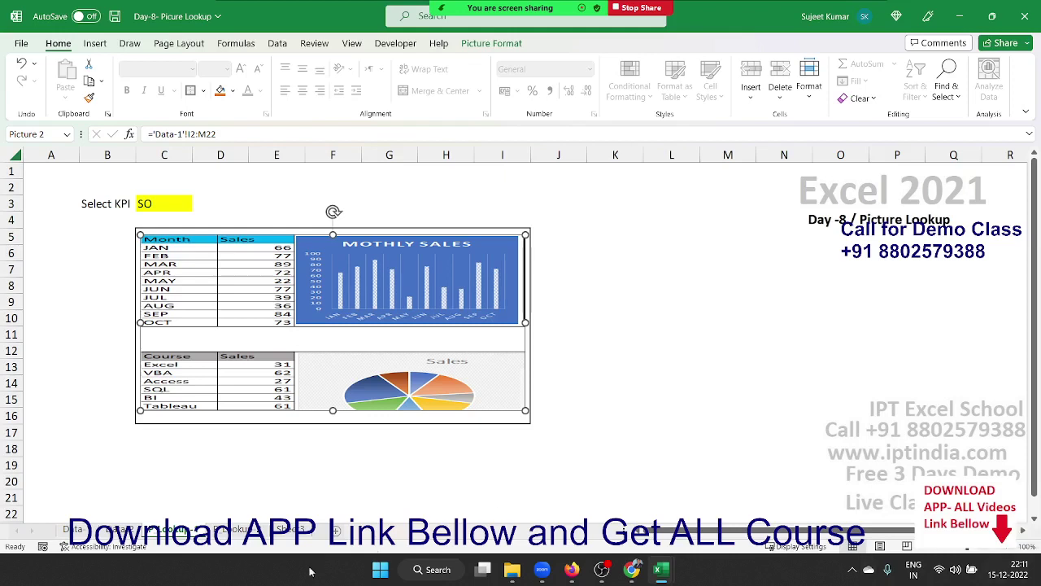
{"action": "left_click", "coordinate": [74, 529]}
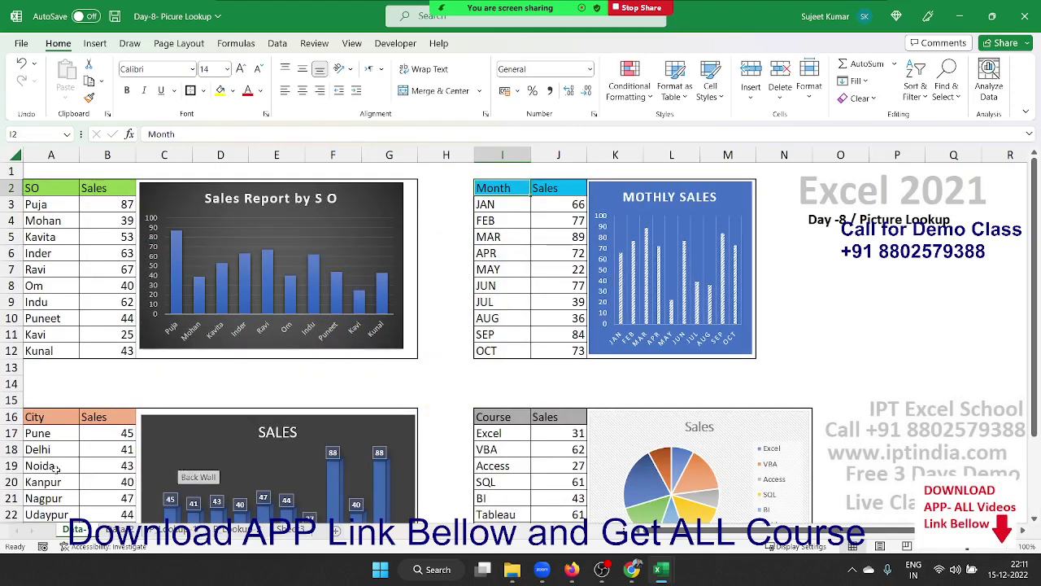
- Define the name SO for the range A2:G12 on Data-1
{"action": "left_click", "coordinate": [35, 253]}
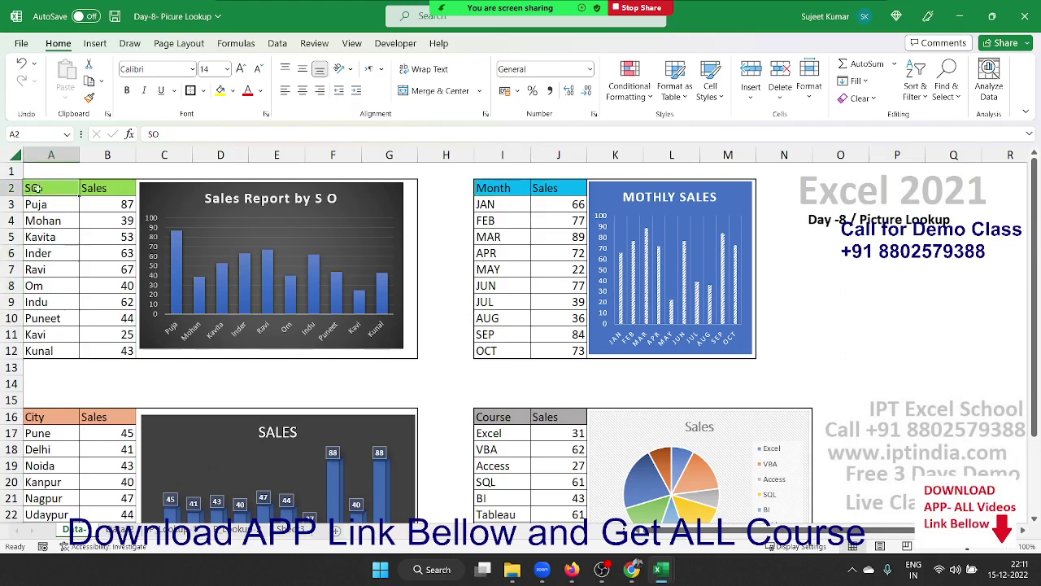
{"action": "left_click_drag", "start_coordinate": [30, 188], "coordinate": [371, 352]}
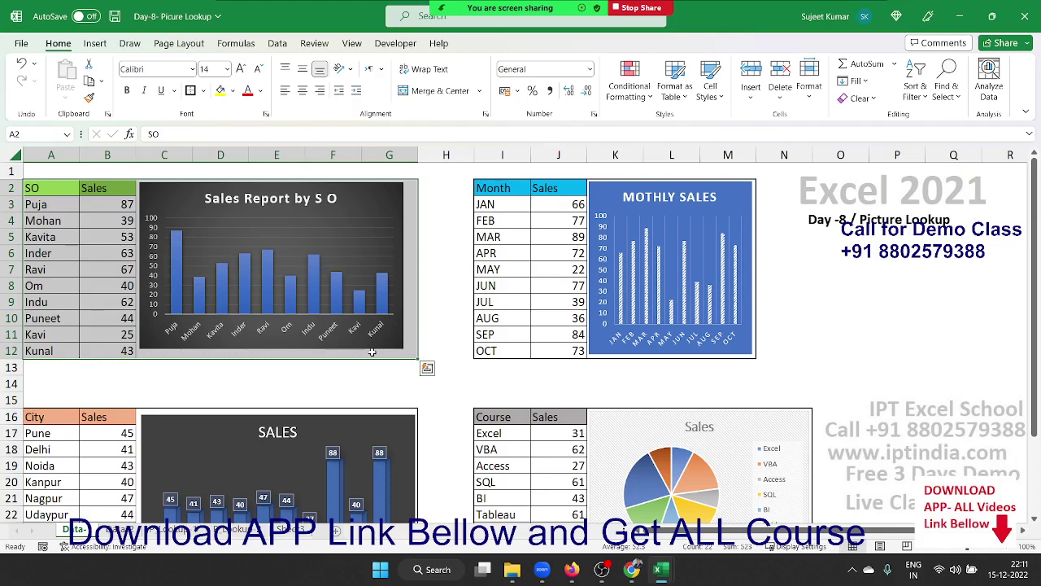
{"action": "left_click", "coordinate": [236, 45]}
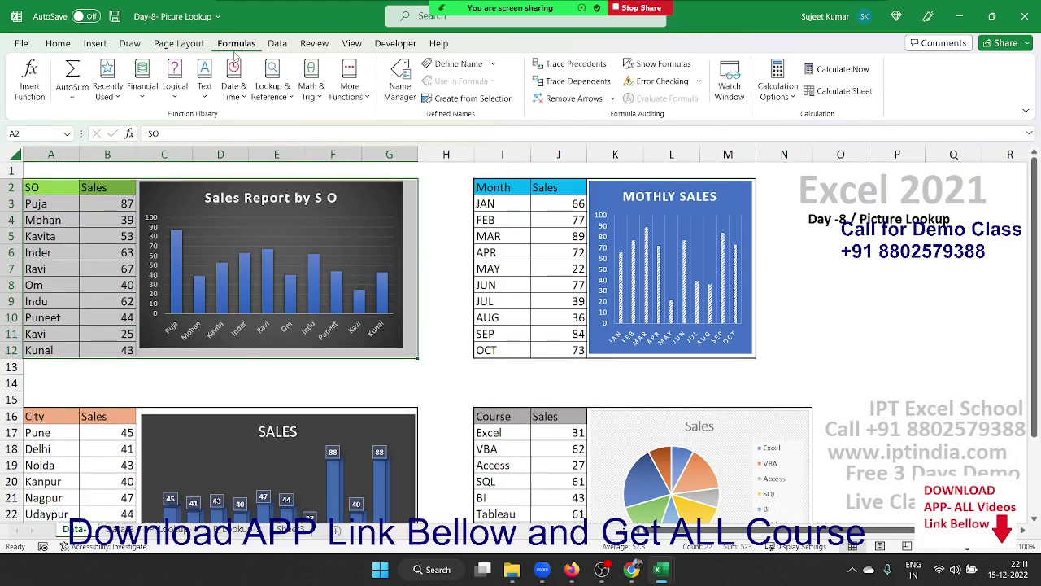
{"action": "key", "text": "ctrl+q"}
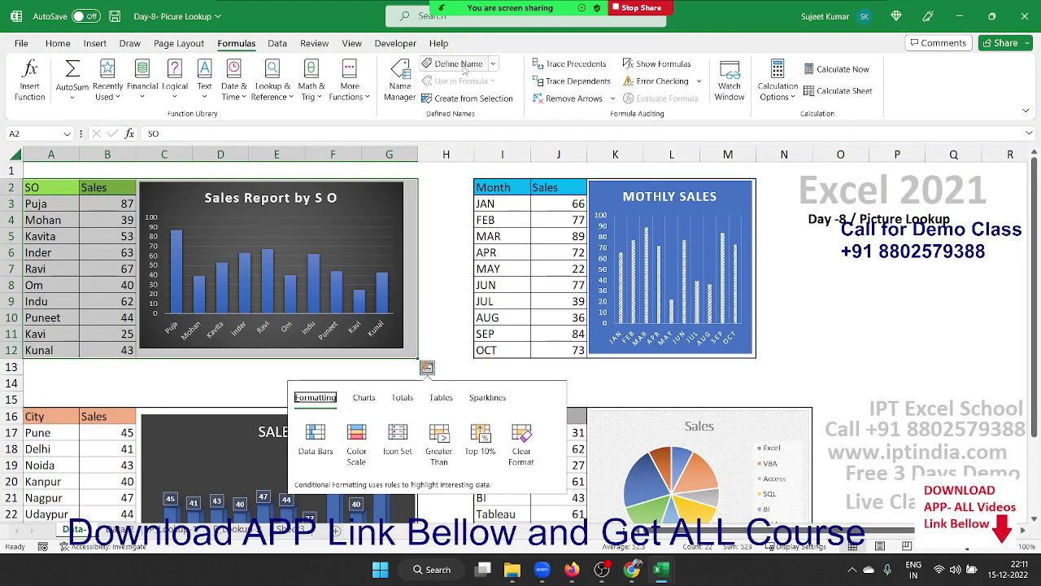
{"action": "left_click", "coordinate": [462, 69]}
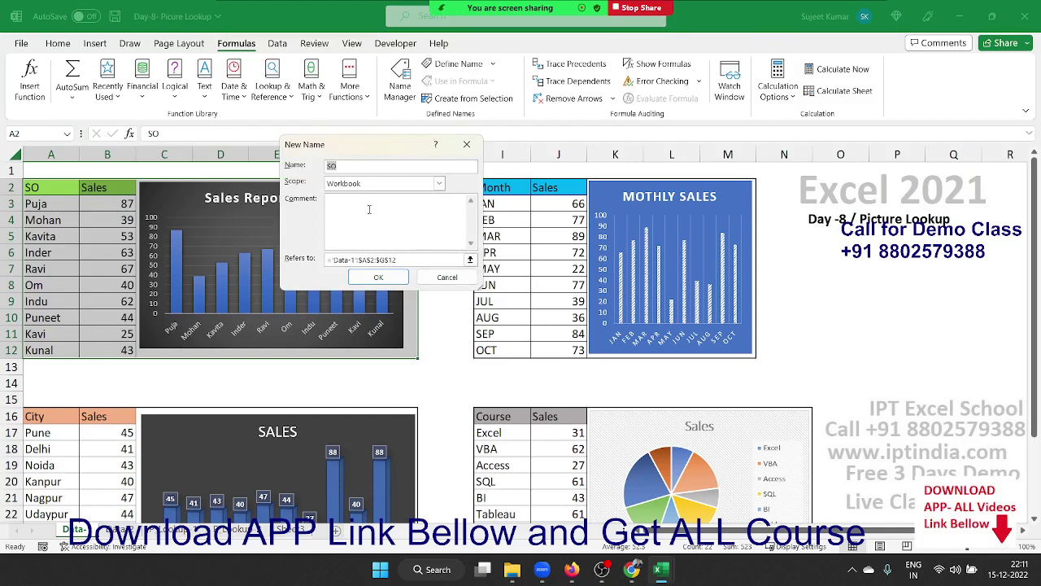
{"action": "left_click", "coordinate": [379, 276]}
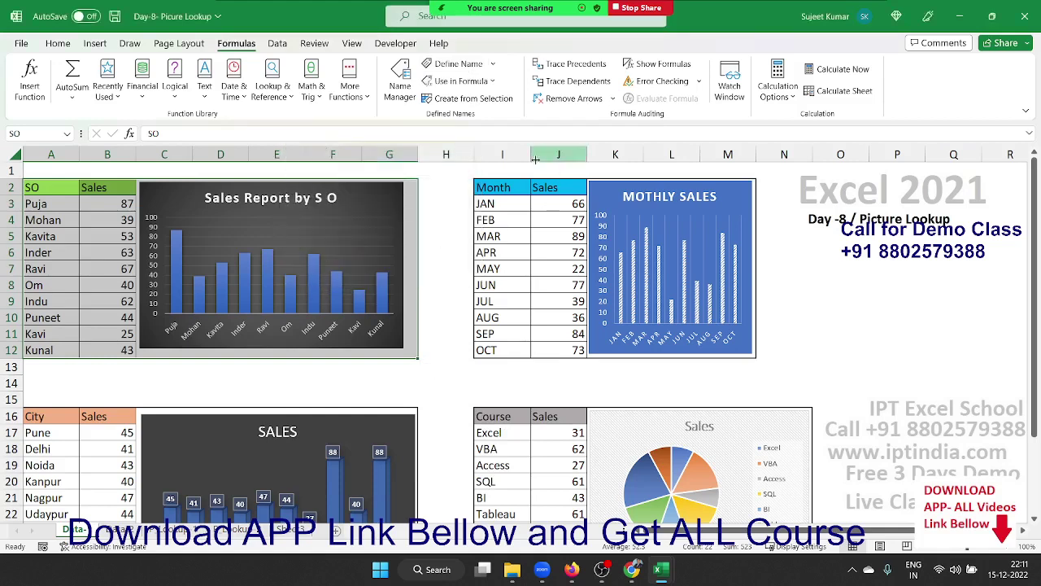
- Define the name Month for the range I2:M12
{"action": "mouse_move", "coordinate": [492, 187]}
{"action": "left_mouse_down"}
{"action": "mouse_move", "coordinate": [725, 362]}
{"action": "mouse_move", "coordinate": [723, 353]}
{"action": "left_mouse_up"}
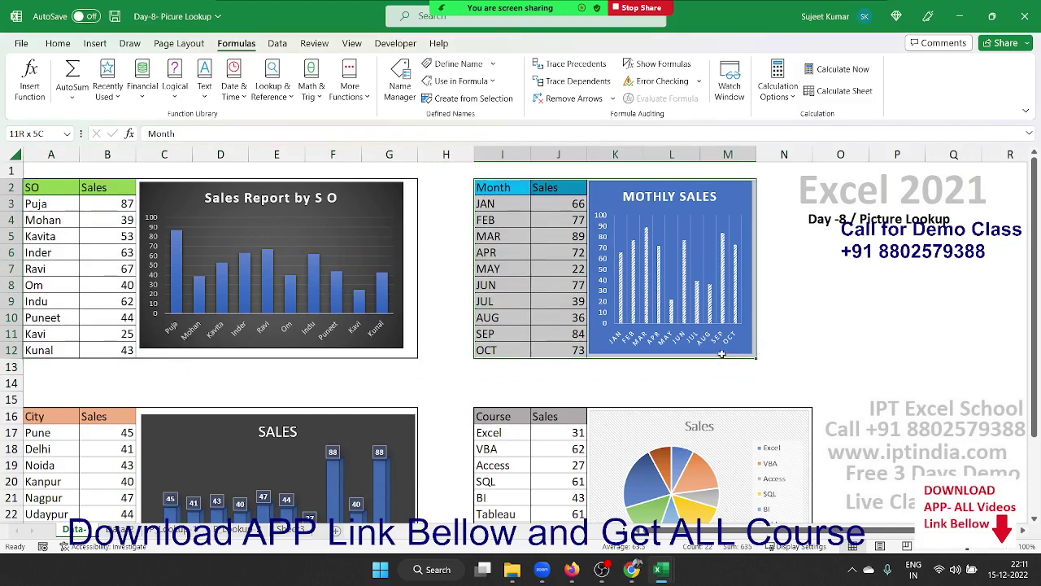
{"action": "left_click", "coordinate": [440, 64]}
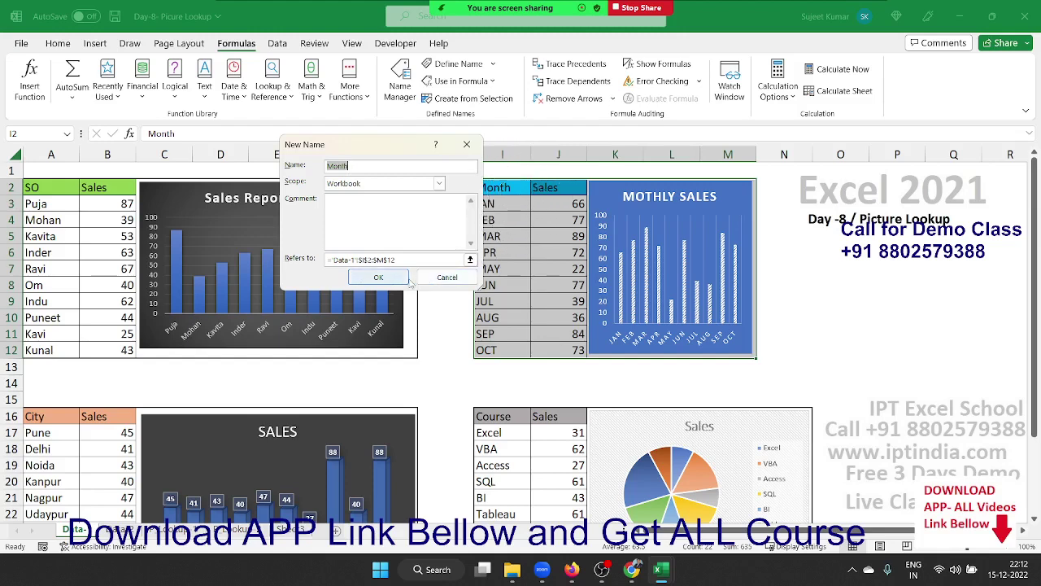
{"action": "left_click", "coordinate": [378, 277]}
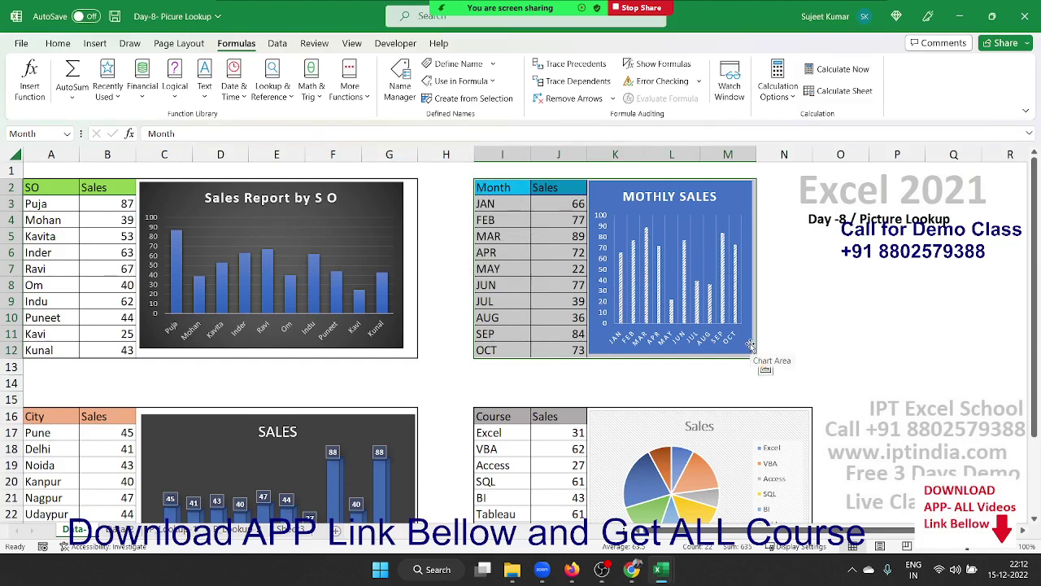
- Define the name City for the City table range A16:G27
{"action": "scroll", "coordinate": [406, 357], "scroll_direction": "down", "scroll_amount": 1}
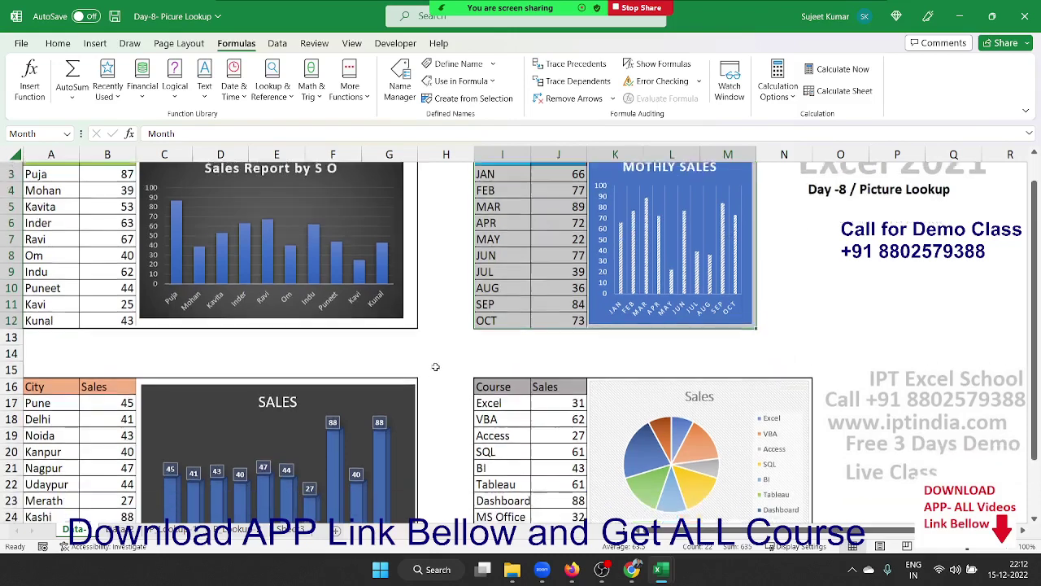
{"action": "scroll", "coordinate": [41, 301], "scroll_direction": "down", "scroll_amount": 2}
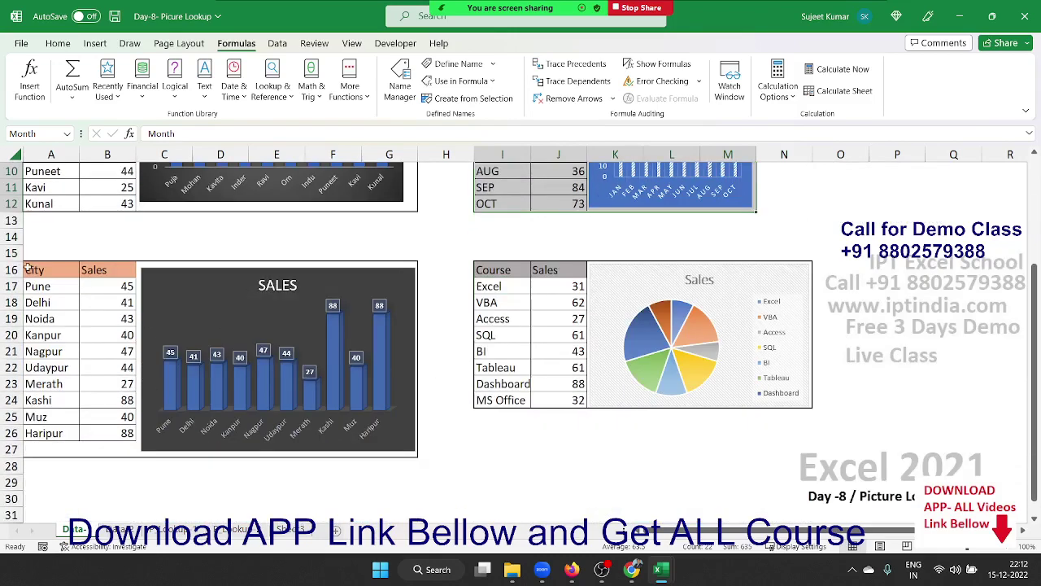
{"action": "left_click_drag", "start_coordinate": [28, 269], "coordinate": [369, 452]}
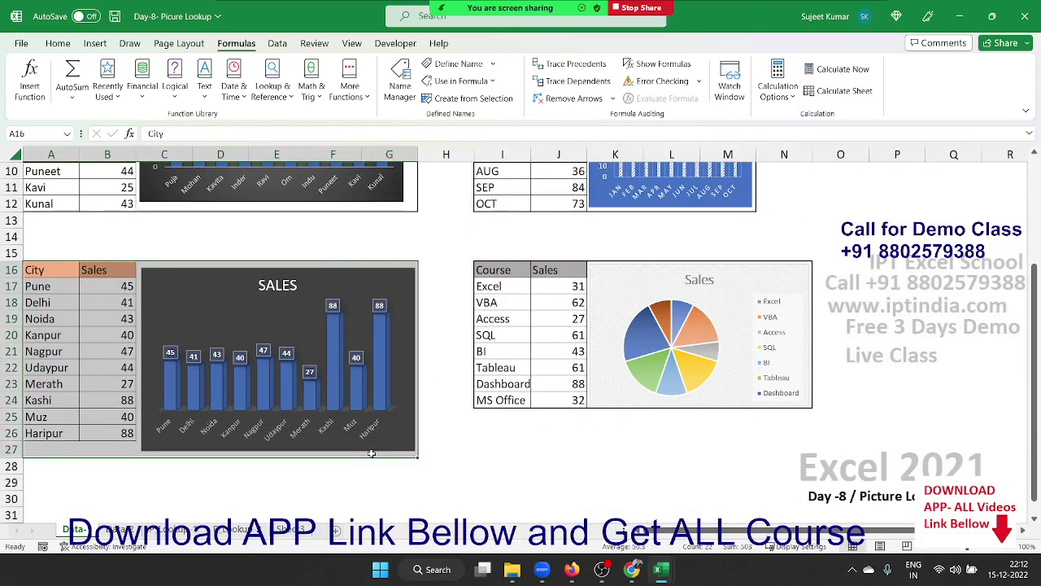
{"action": "scroll", "coordinate": [358, 423], "scroll_direction": "up", "scroll_amount": 3}
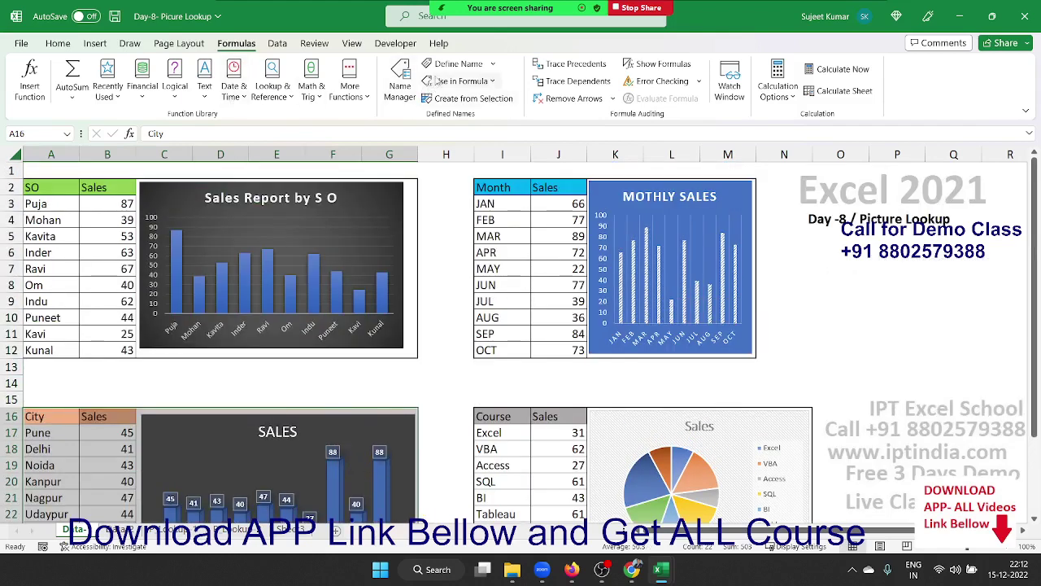
{"action": "left_click", "coordinate": [456, 64]}
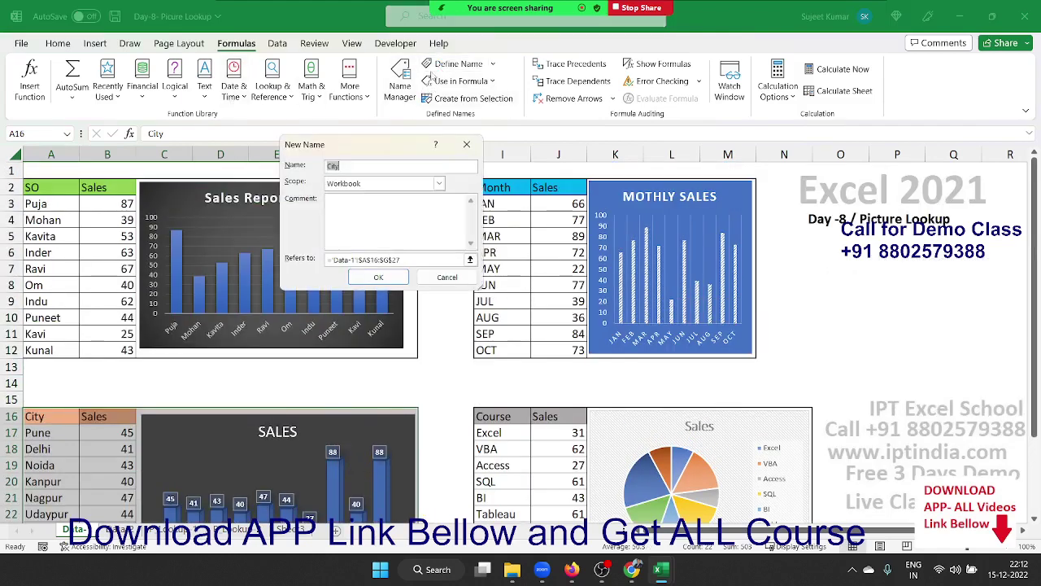
{"action": "left_click", "coordinate": [378, 276]}
- Define the name Course for the Course table and its pie chart
{"action": "left_click", "coordinate": [512, 414]}
{"action": "scroll", "coordinate": [509, 420], "scroll_direction": "down", "scroll_amount": 3}
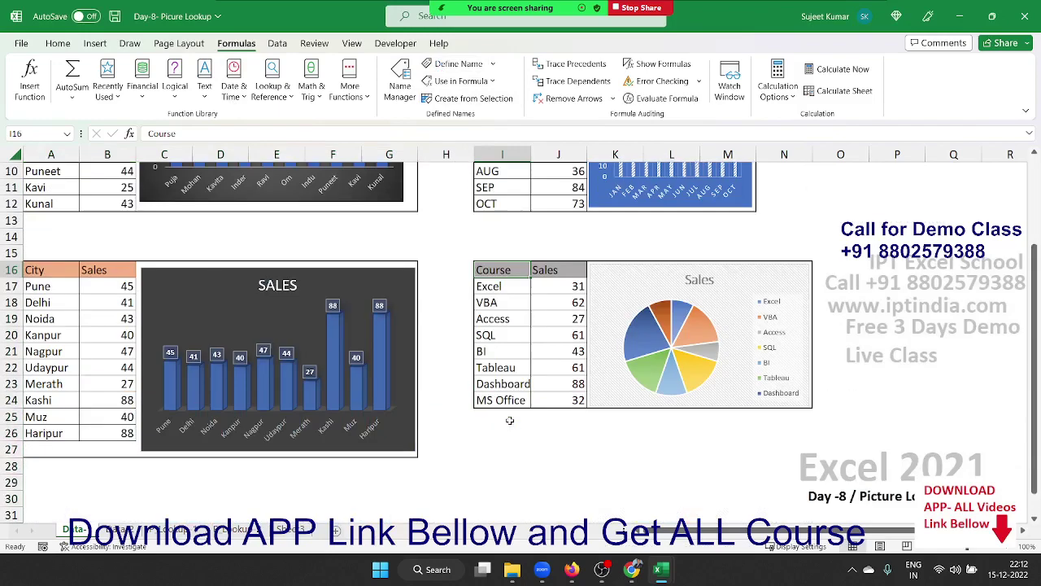
{"action": "left_click", "coordinate": [811, 404], "text": "shift"}
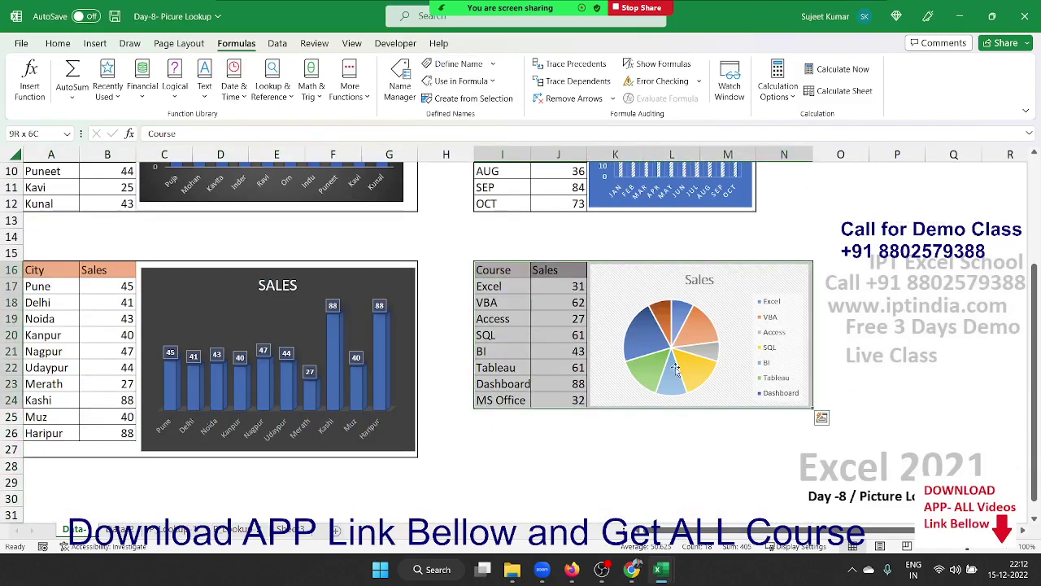
{"action": "scroll", "coordinate": [675, 370], "scroll_direction": "up", "scroll_amount": 3}
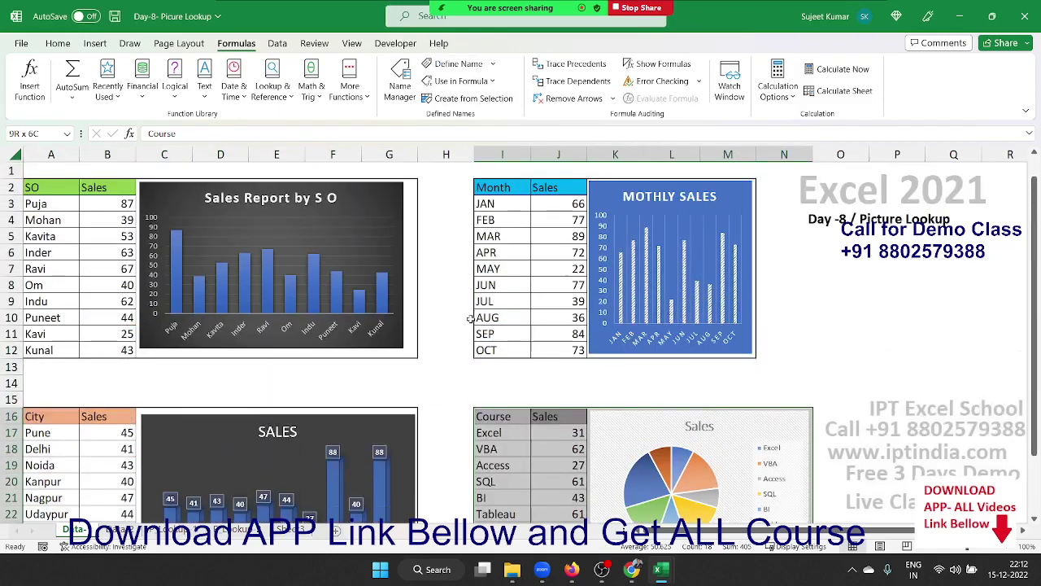
{"action": "left_click", "coordinate": [457, 65]}
{"action": "left_click", "coordinate": [381, 279]}
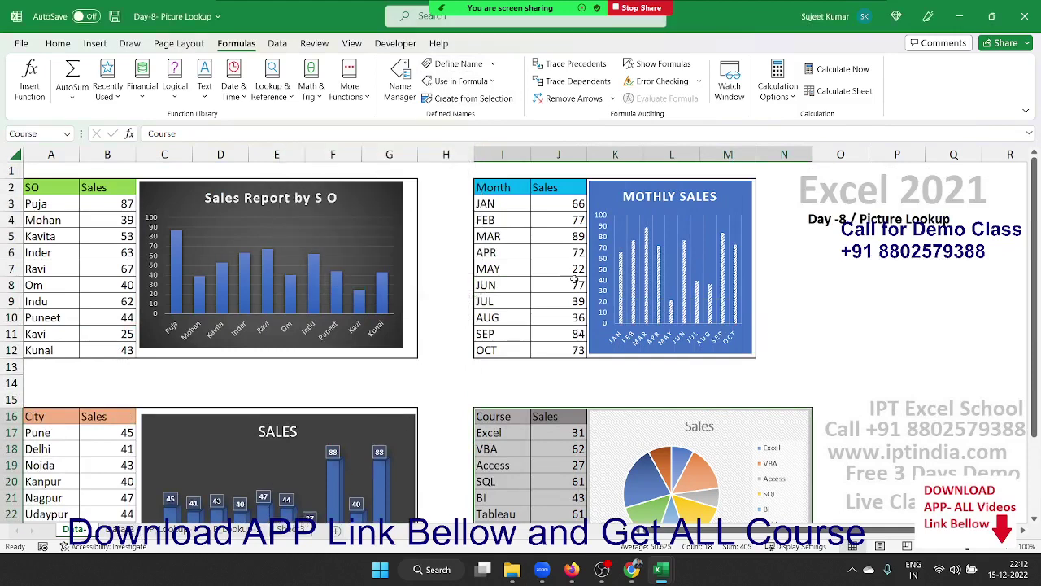
{"action": "left_click", "coordinate": [815, 268]}
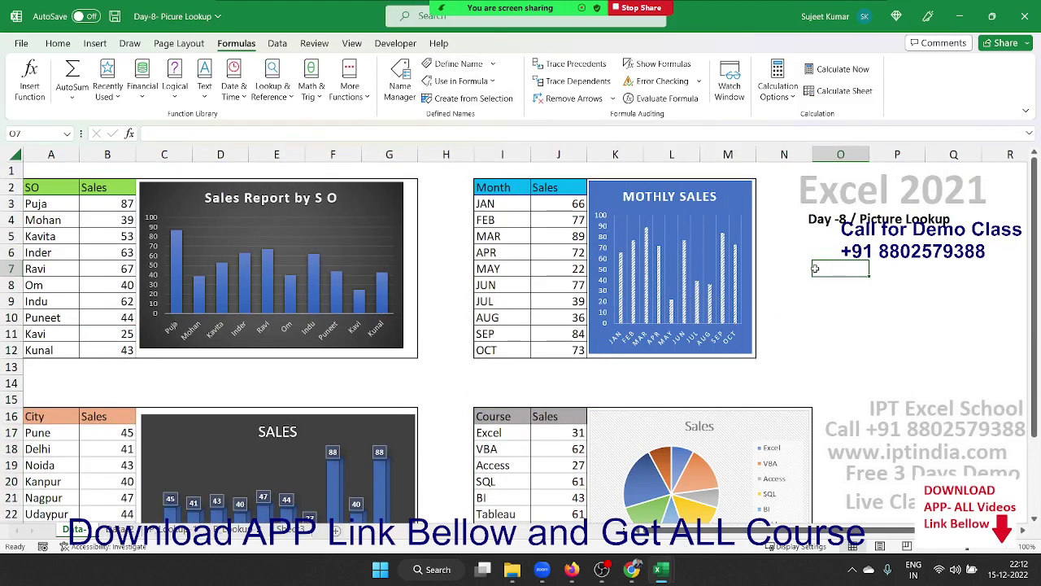
{"action": "type", "text": "=sum"}
{"action": "key", "text": "Tab"}
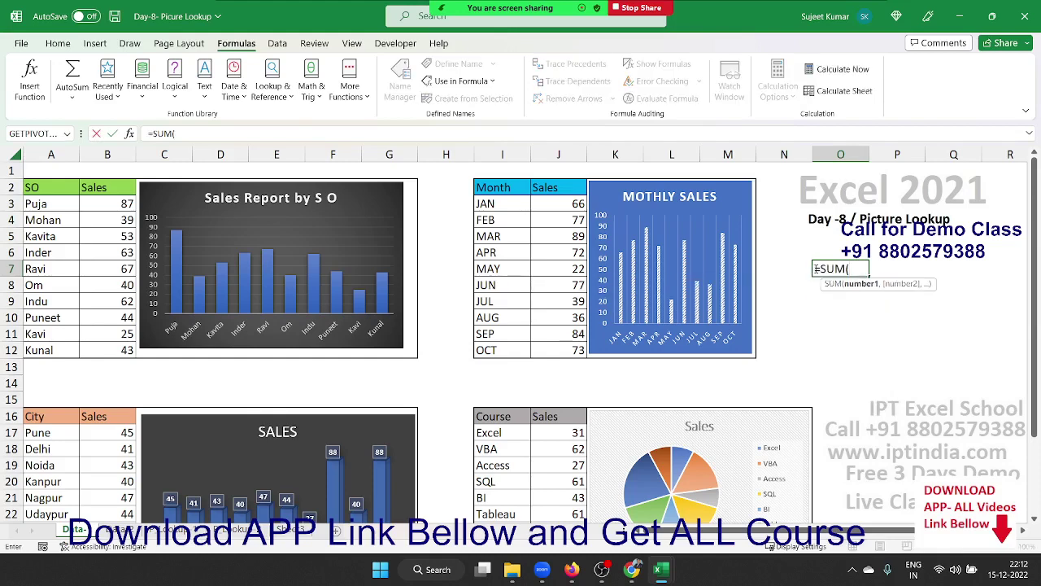
{"action": "type", "text": "cou"}
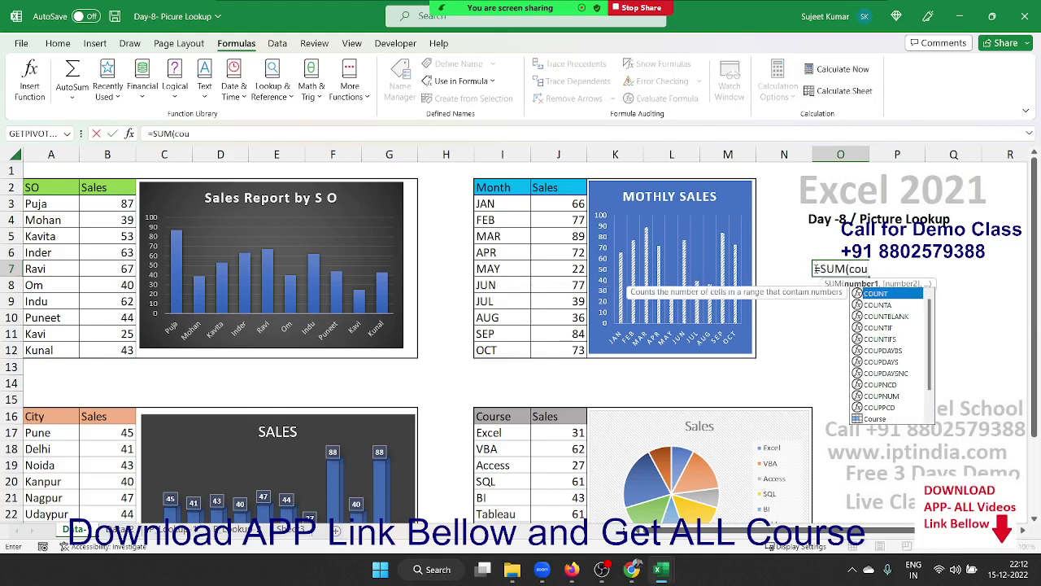
{"action": "type", "text": "u"}
{"action": "key", "text": "BackSpace"}
{"action": "type", "text": "er"}
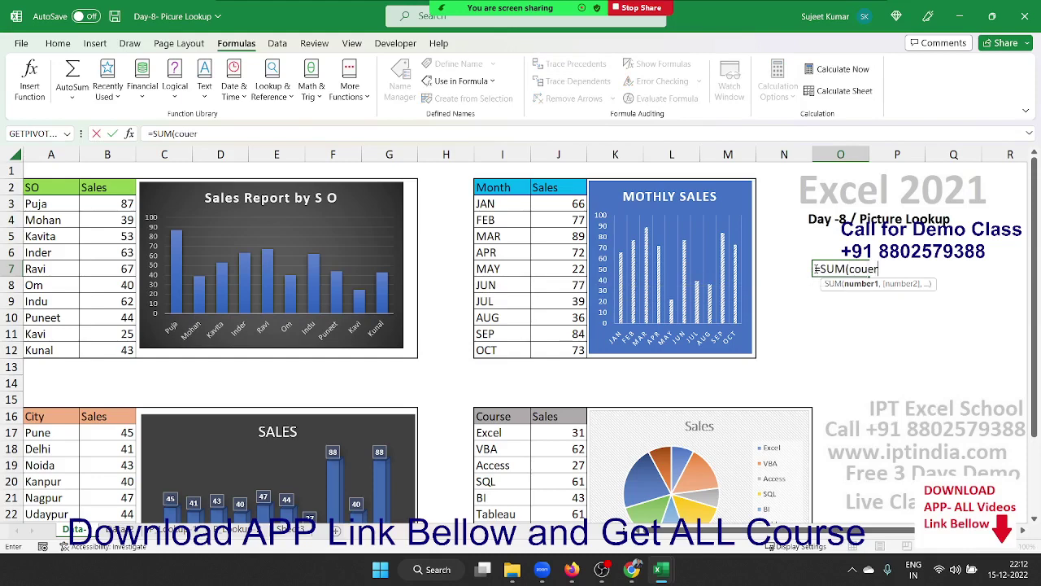
{"action": "key", "text": "Tab"}
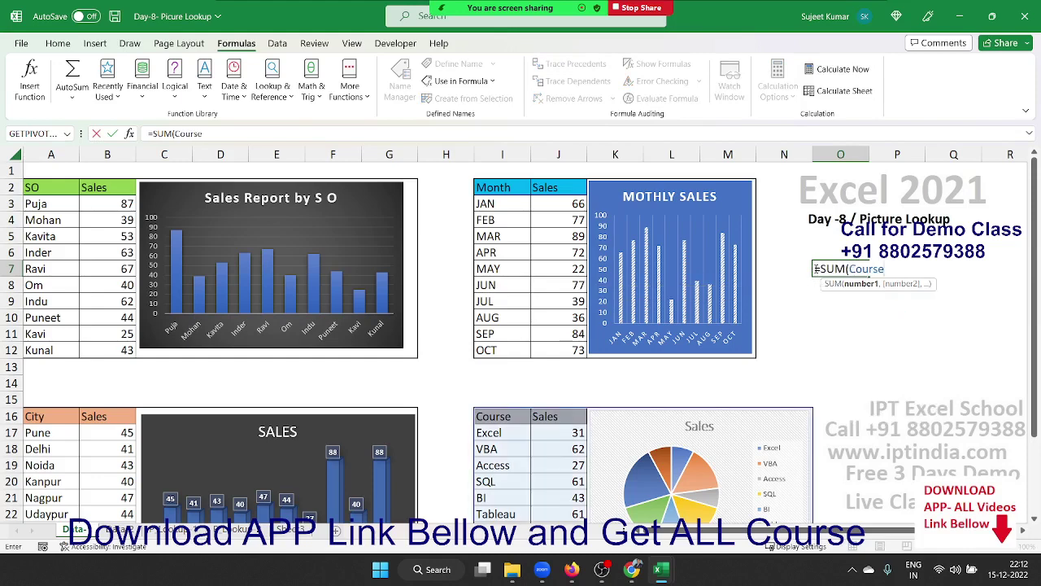
{"action": "scroll", "coordinate": [529, 344], "scroll_direction": "down", "scroll_amount": 1}
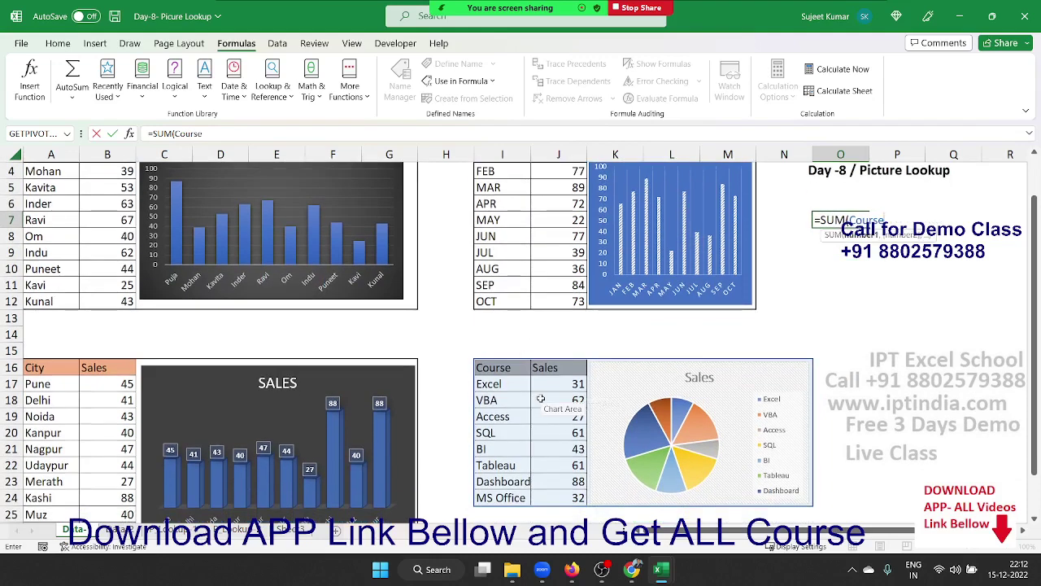
{"action": "type", "text": ")"}
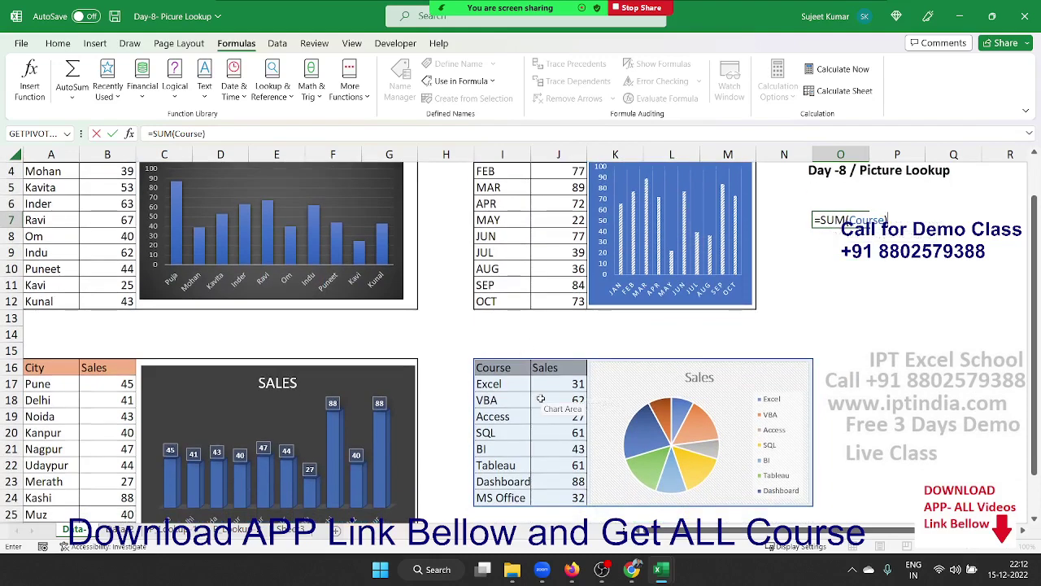
{"action": "key", "text": "ctrl+Return"}
{"action": "key", "text": "Delete"}
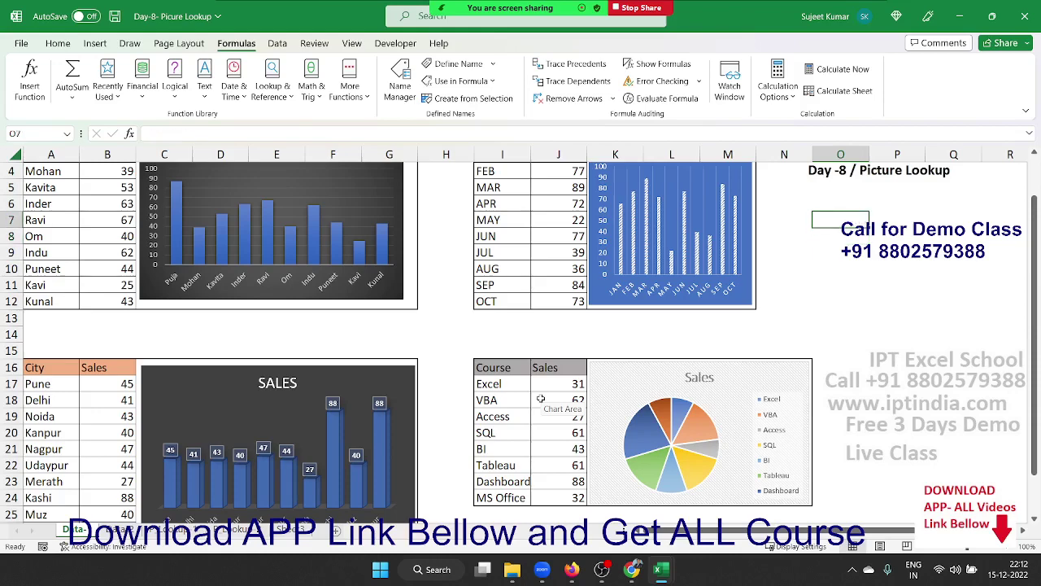
{"action": "scroll", "coordinate": [540, 399], "scroll_direction": "up", "scroll_amount": 1}
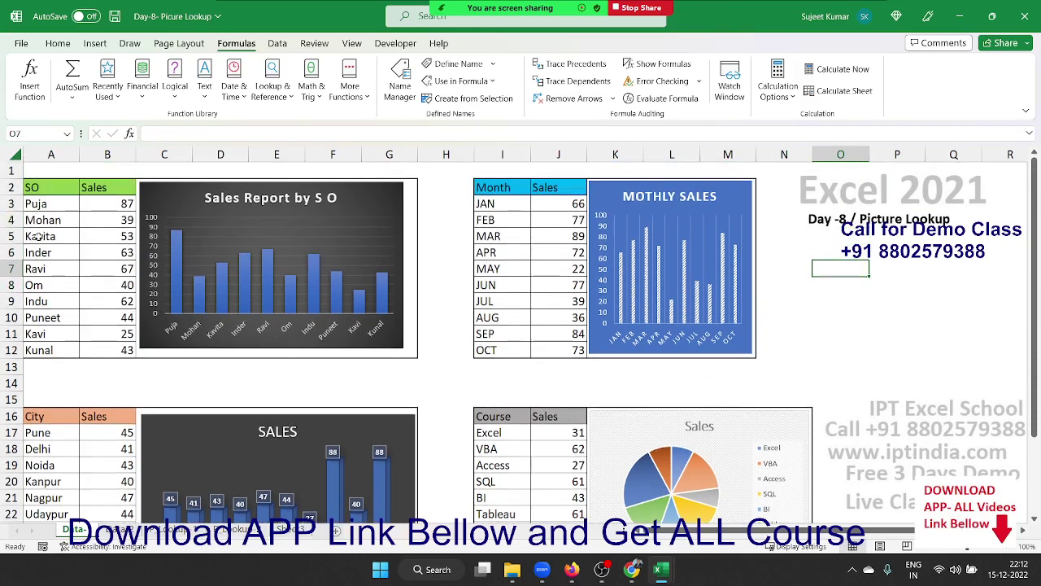
- Review entries across the four Data-1 tables, then select the dashboard's linked picture
{"action": "left_click", "coordinate": [38, 236]}
{"action": "left_click", "coordinate": [502, 267]}
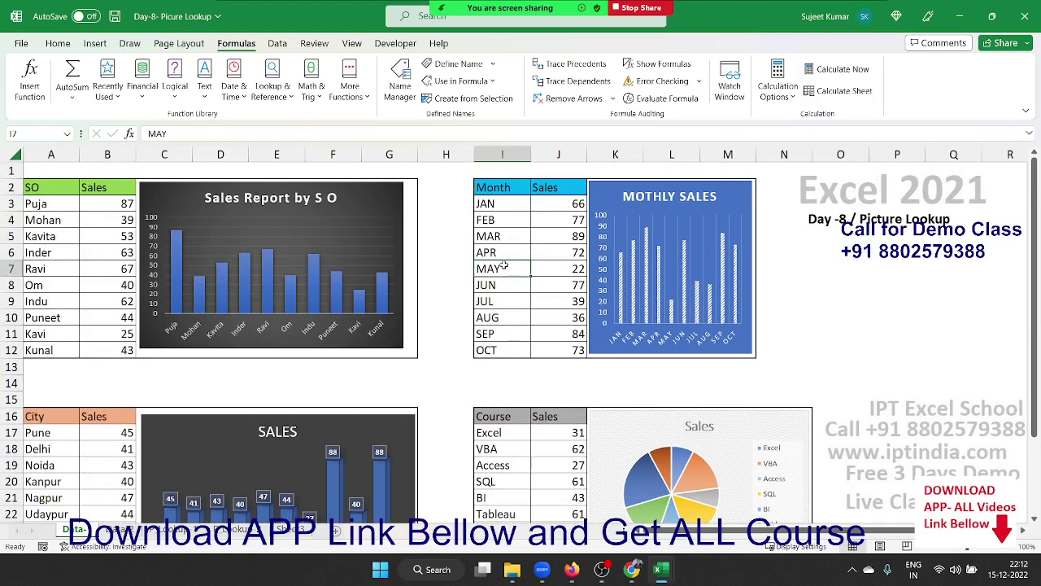
{"action": "left_click", "coordinate": [88, 453]}
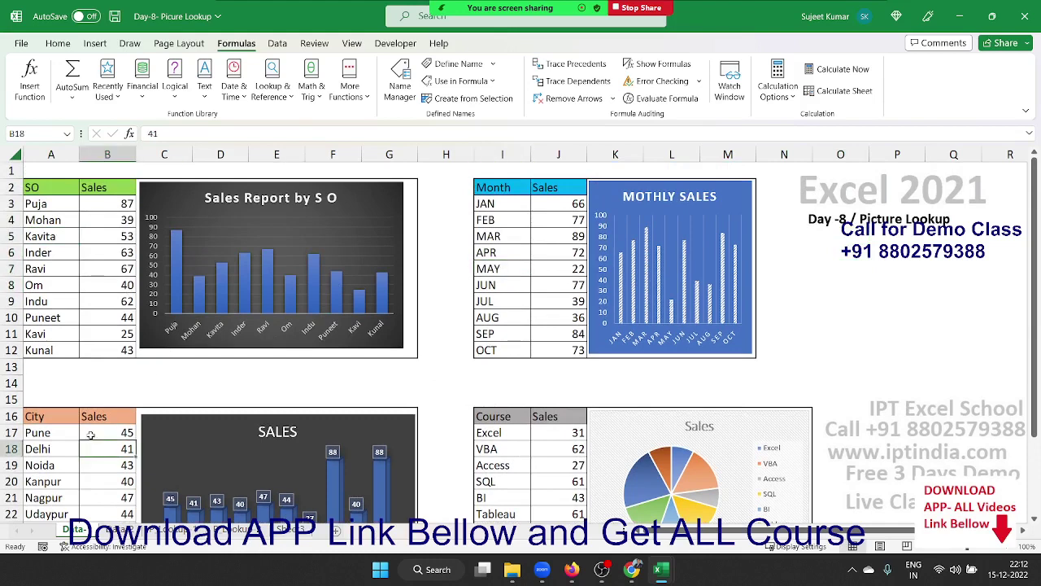
{"action": "left_click", "coordinate": [548, 482]}
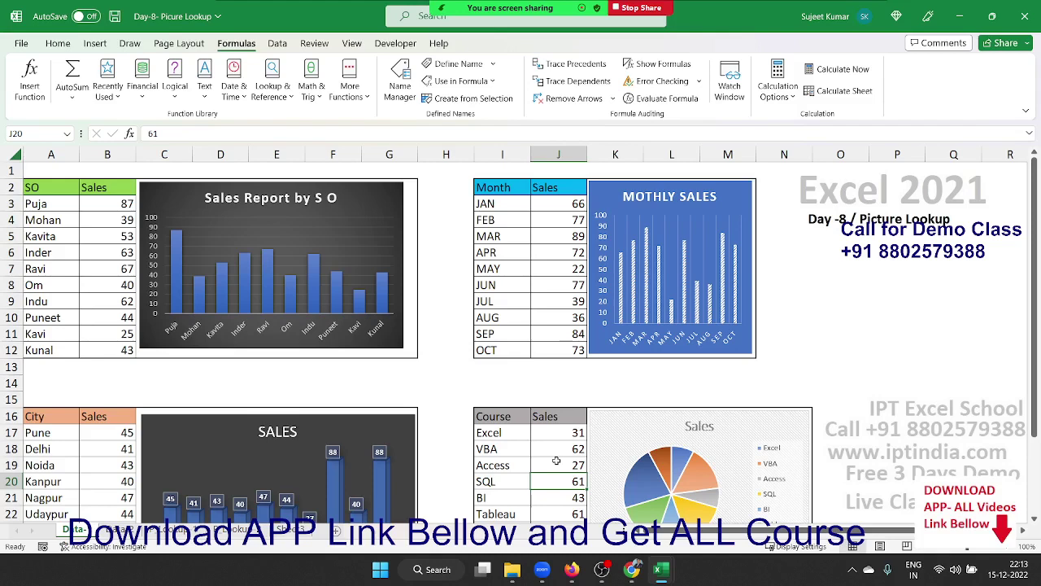
{"action": "left_click", "coordinate": [99, 279]}
{"action": "left_click", "coordinate": [537, 227]}
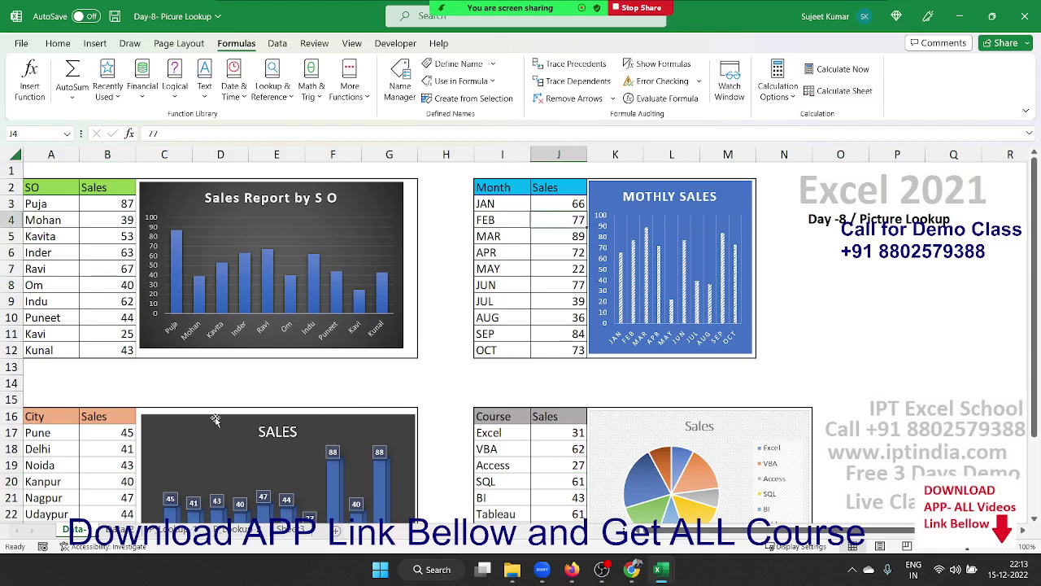
{"action": "left_click", "coordinate": [100, 437]}
{"action": "left_click", "coordinate": [482, 448]}
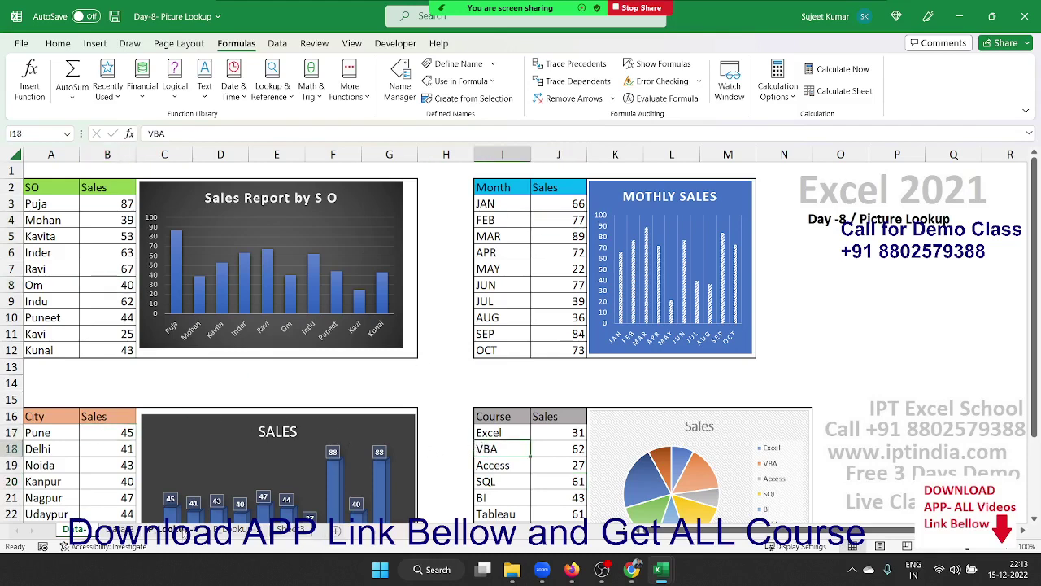
{"action": "left_click", "coordinate": [185, 530]}
{"action": "left_click", "coordinate": [248, 411]}
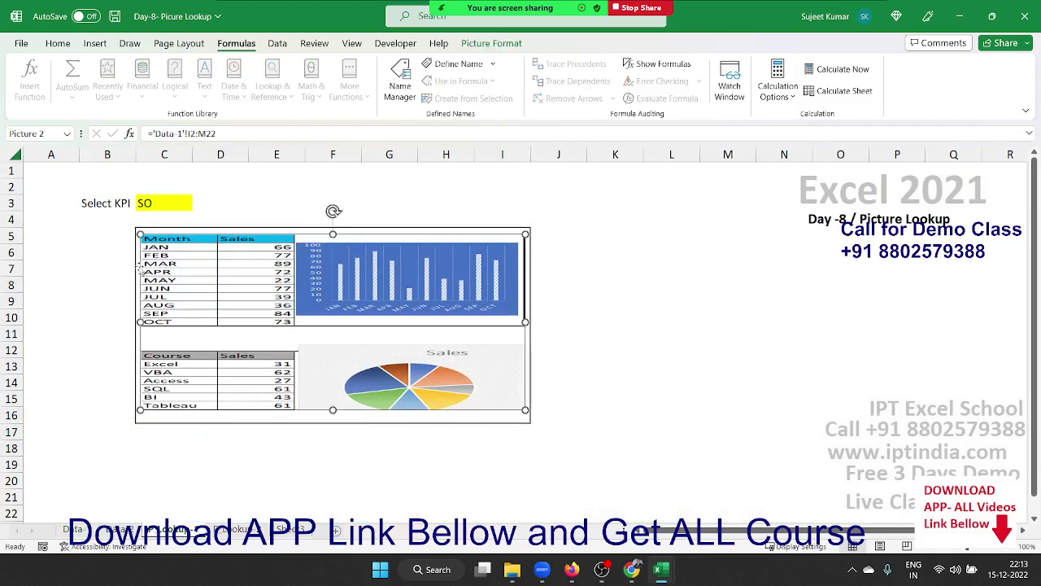
- Switch the Select KPI cell C3 to Month and deselect the linked picture
{"action": "left_click", "coordinate": [166, 204]}
{"action": "left_click", "coordinate": [197, 205]}
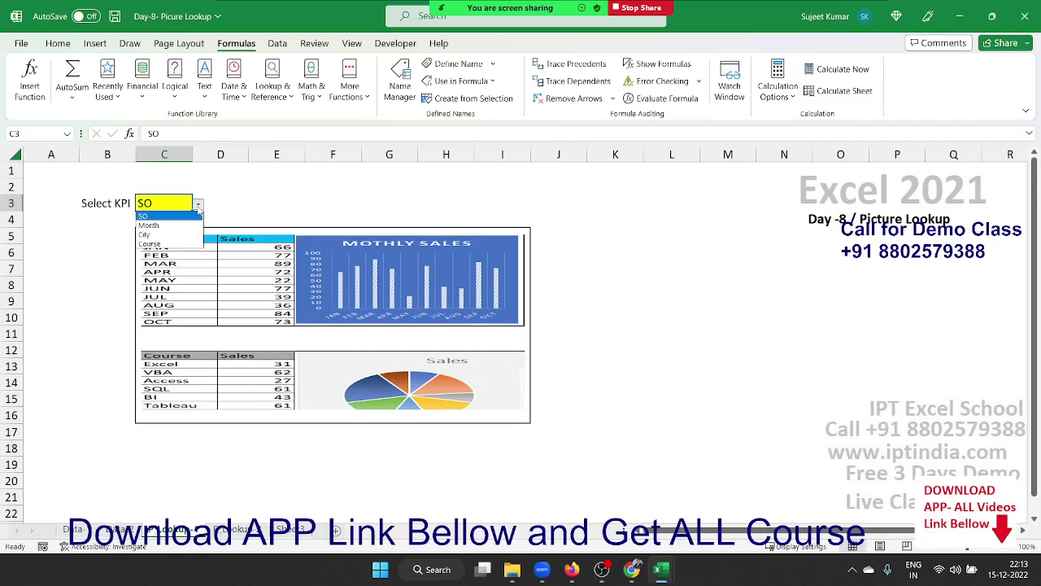
{"action": "left_click", "coordinate": [187, 227]}
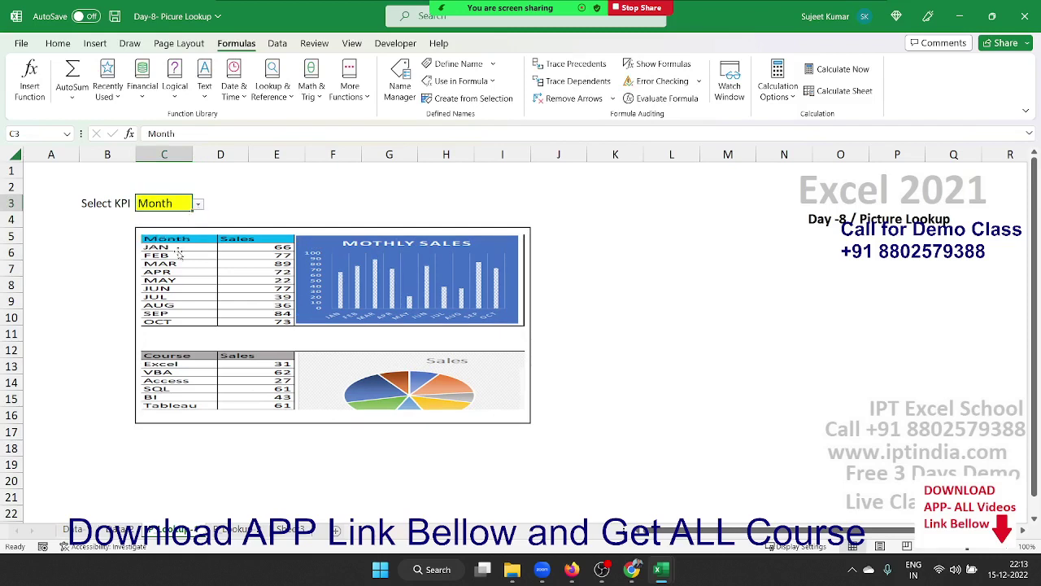
{"action": "left_click", "coordinate": [179, 253]}
{"action": "key", "text": "Escape"}
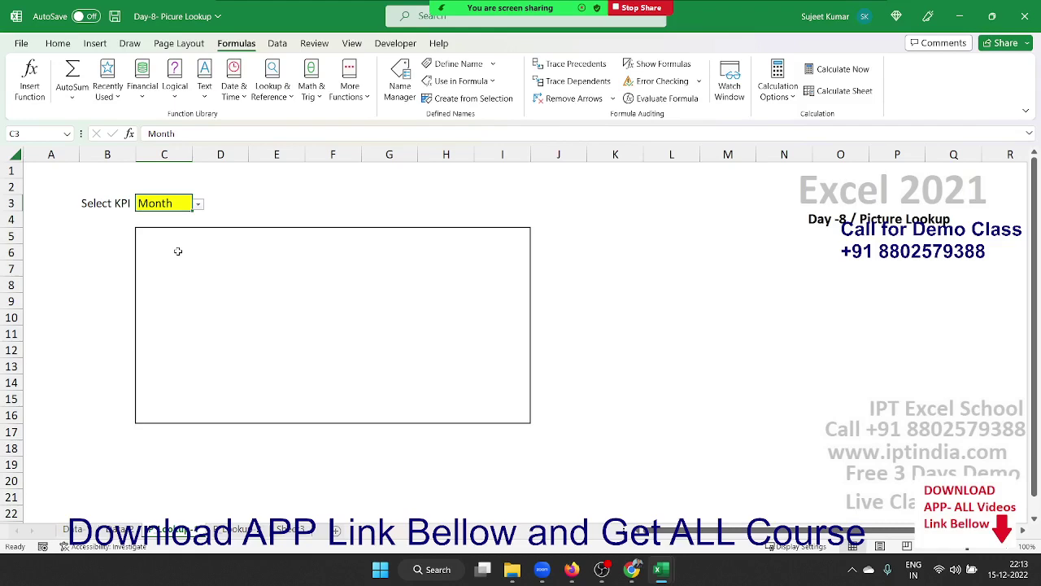
{"action": "left_click", "coordinate": [74, 529]}
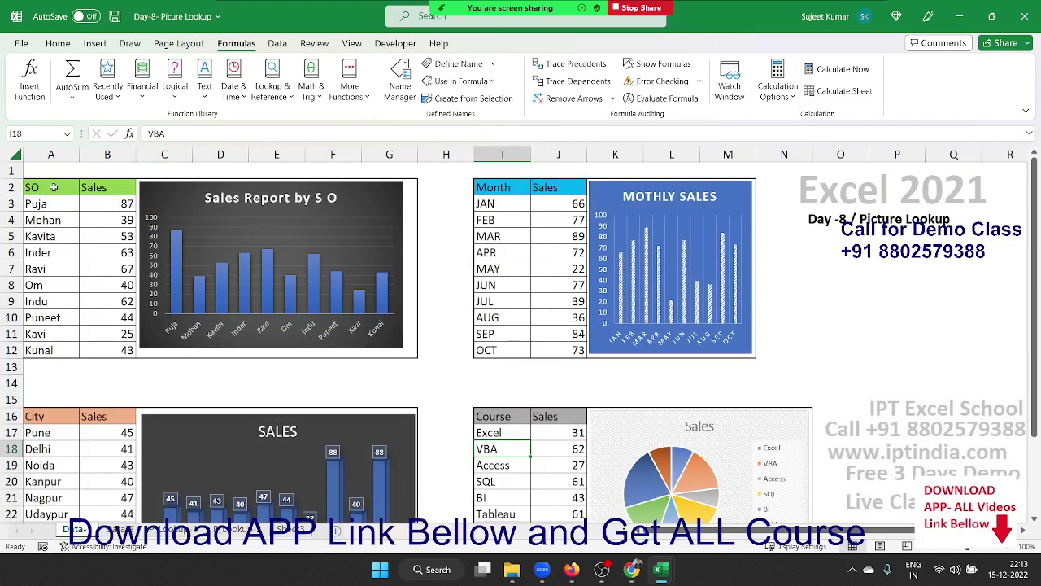
- Review the four defined names SO, Month, City and Course in Name Manager
{"action": "mouse_move", "coordinate": [32, 187]}
{"action": "left_mouse_down"}
{"action": "mouse_move", "coordinate": [369, 317]}
{"action": "mouse_move", "coordinate": [385, 354]}
{"action": "left_mouse_up"}
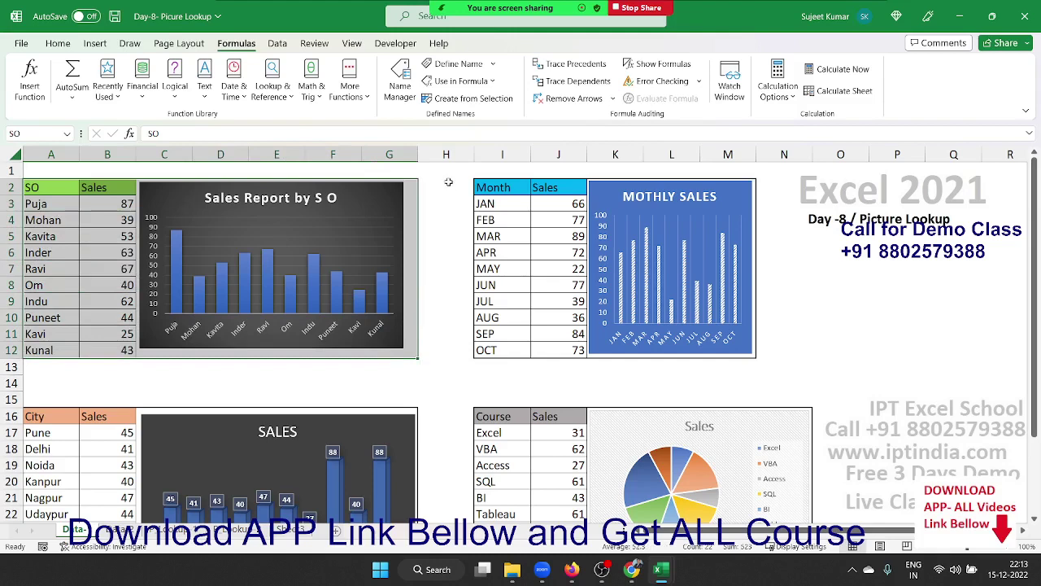
{"action": "left_click", "coordinate": [392, 105]}
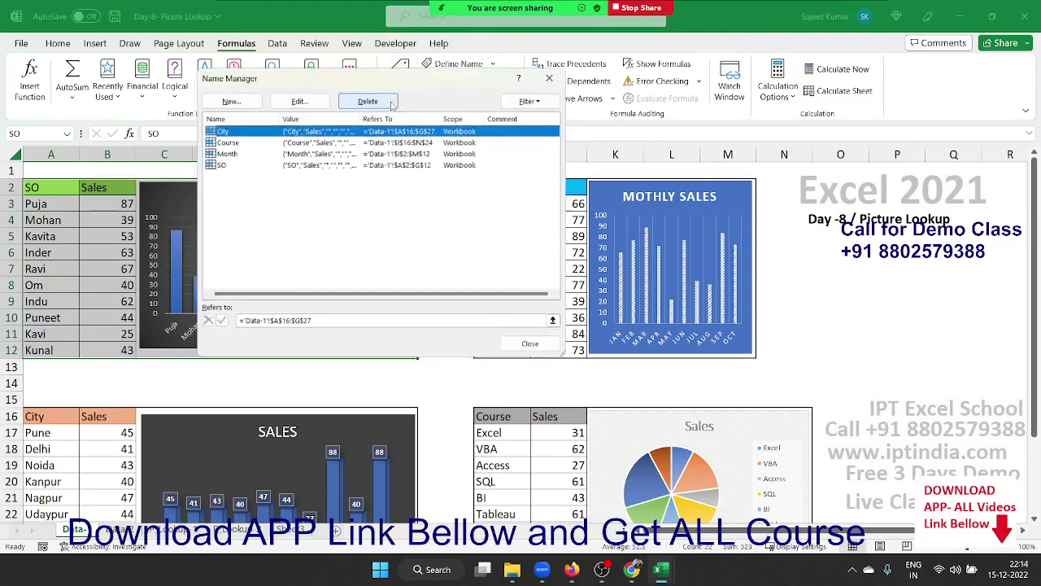
{"action": "left_click_drag", "start_coordinate": [553, 152], "coordinate": [552, 81]}
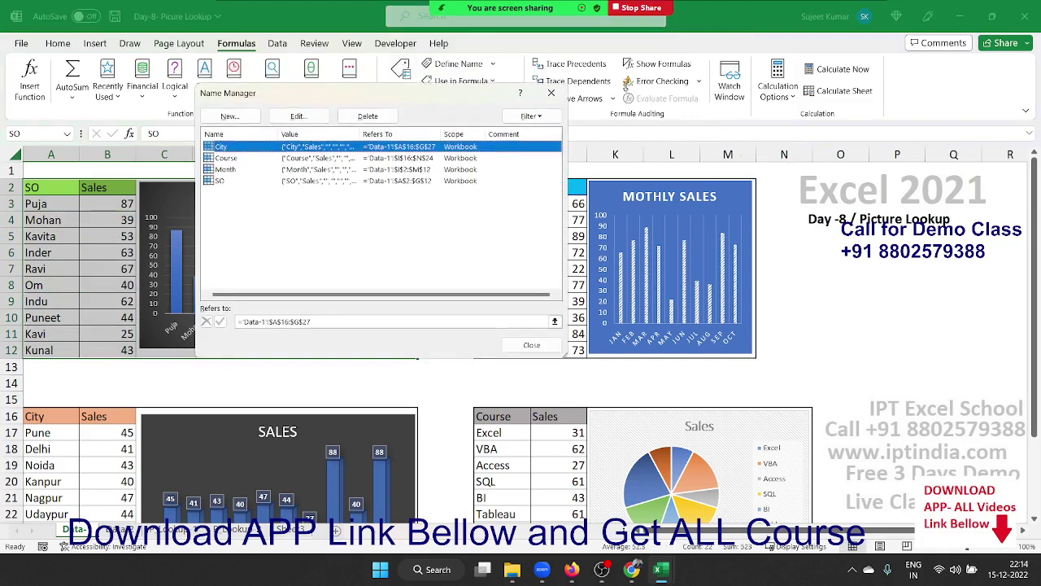
{"action": "left_click_drag", "start_coordinate": [460, 88], "coordinate": [563, 269]}
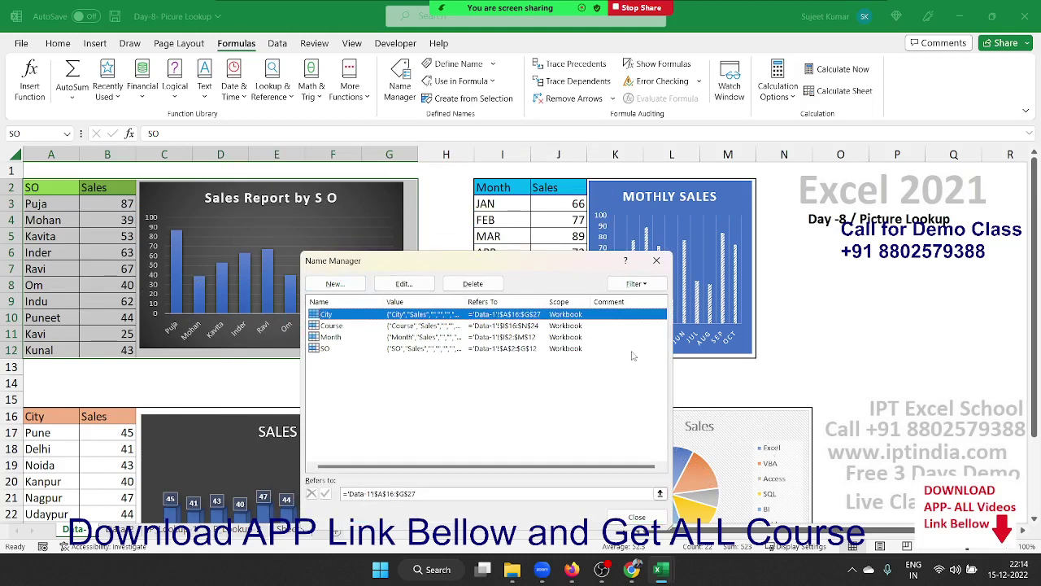
{"action": "left_click", "coordinate": [656, 262]}
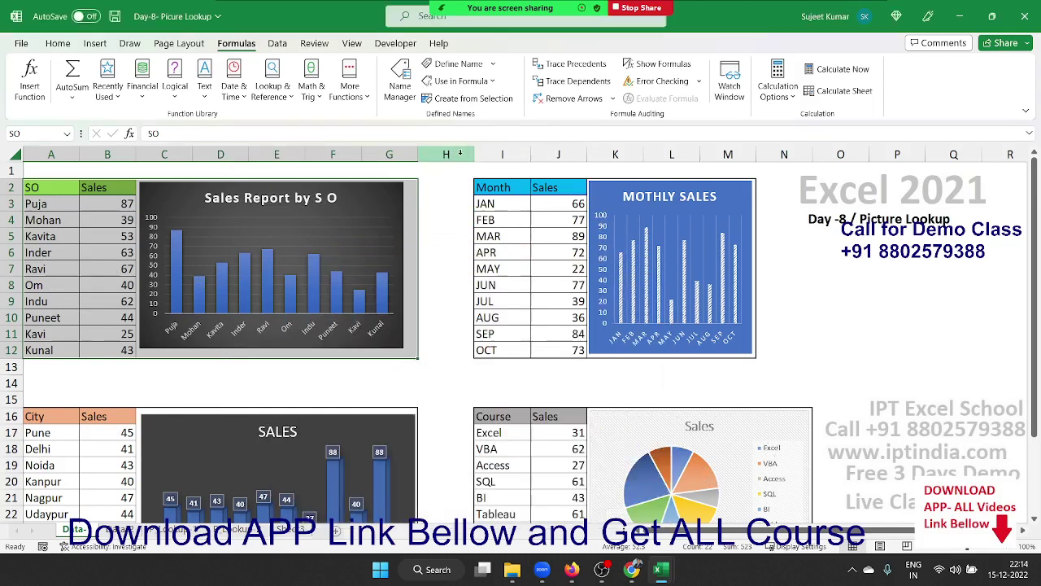
- Select the S O table and its chart, A2:G12, on Data-1
{"action": "left_click", "coordinate": [439, 65]}
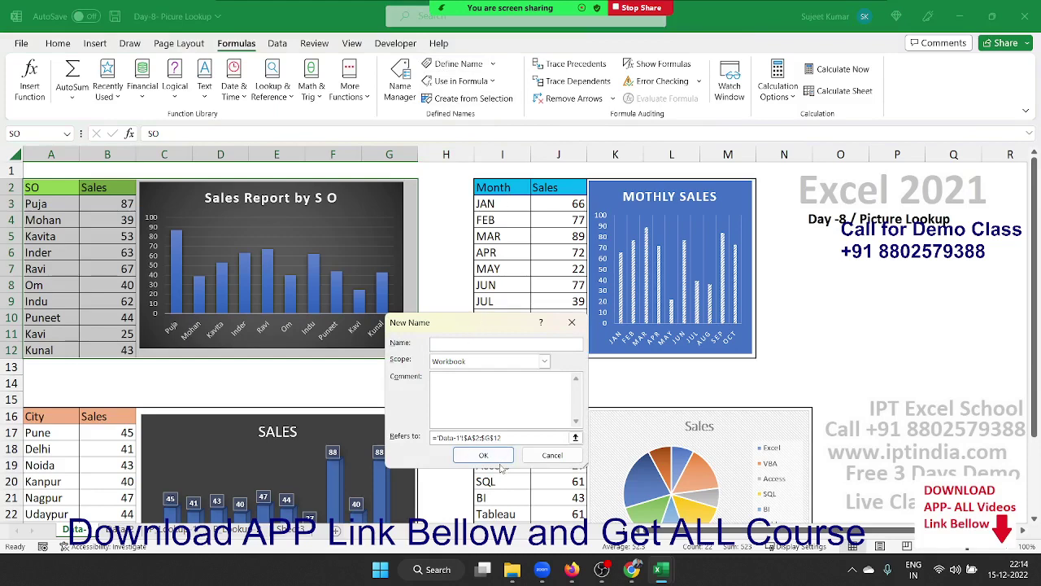
{"action": "key", "text": "Escape"}
{"action": "left_click", "coordinate": [404, 380]}
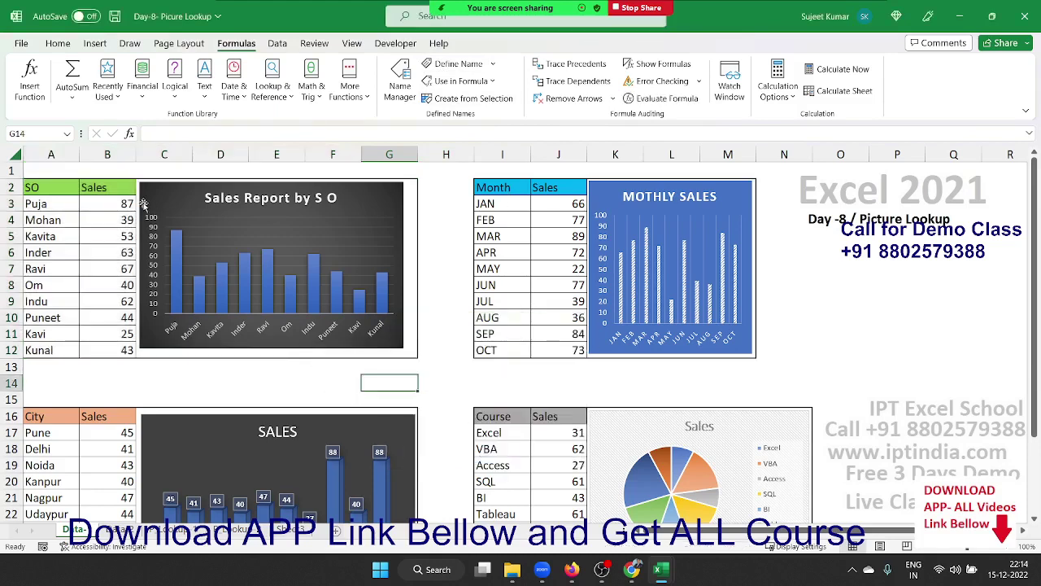
{"action": "left_click_drag", "start_coordinate": [42, 192], "coordinate": [369, 350]}
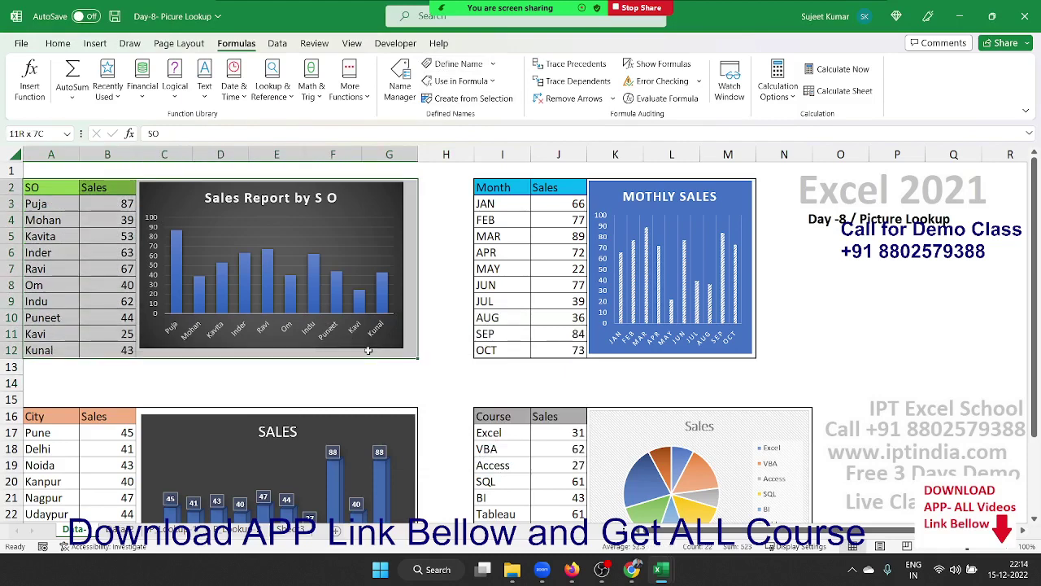
- Paste A2:G12 as a Linked Picture at cell C5 on the Picture Lookup sheet
{"action": "key", "text": "ctrl+c"}
{"action": "left_click", "coordinate": [181, 531]}
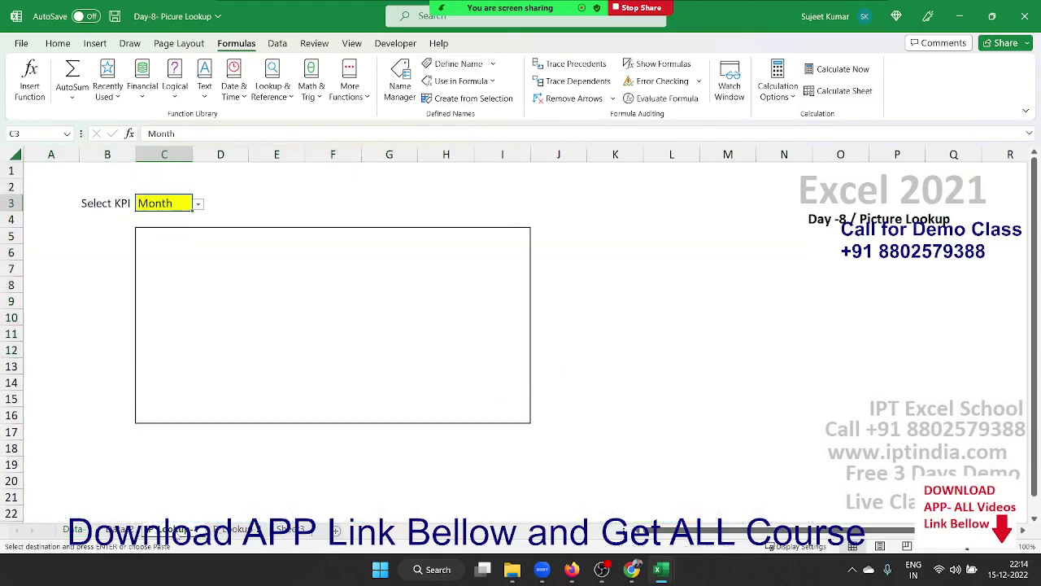
{"action": "left_click", "coordinate": [173, 232]}
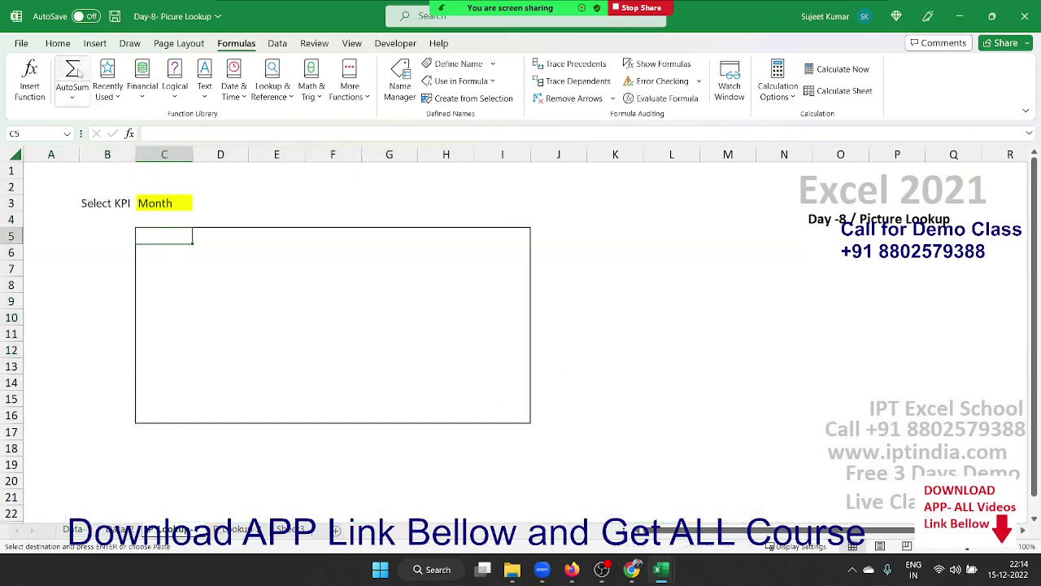
{"action": "left_click", "coordinate": [58, 44]}
{"action": "left_click", "coordinate": [65, 98]}
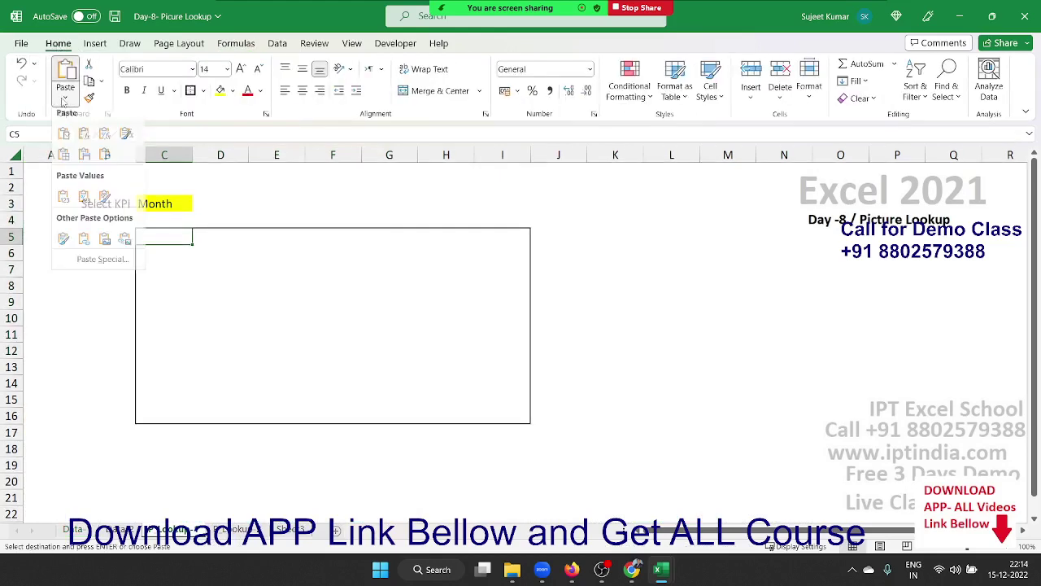
{"action": "left_click", "coordinate": [126, 245]}
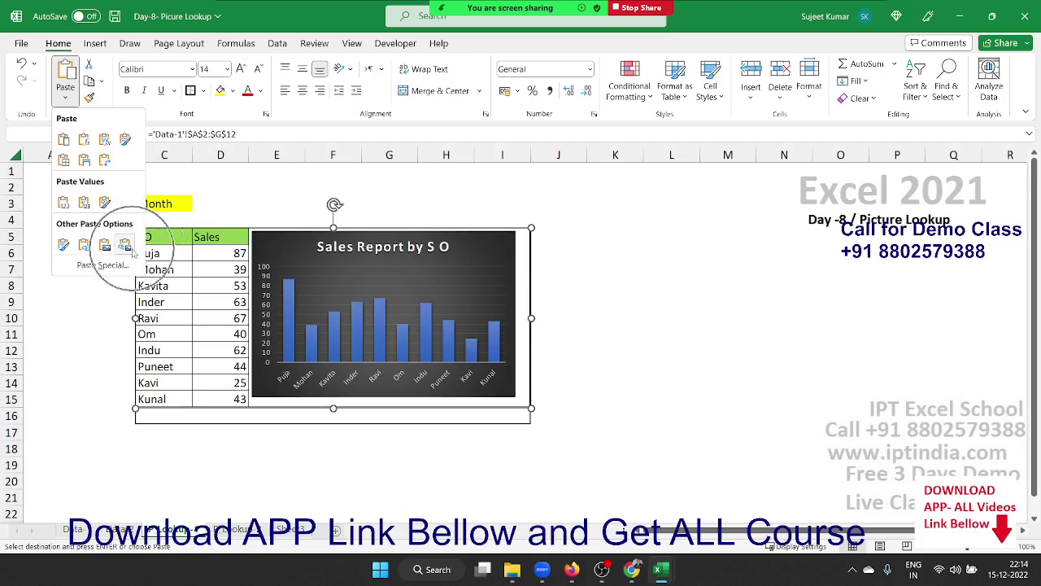
{"action": "left_click", "coordinate": [131, 249]}
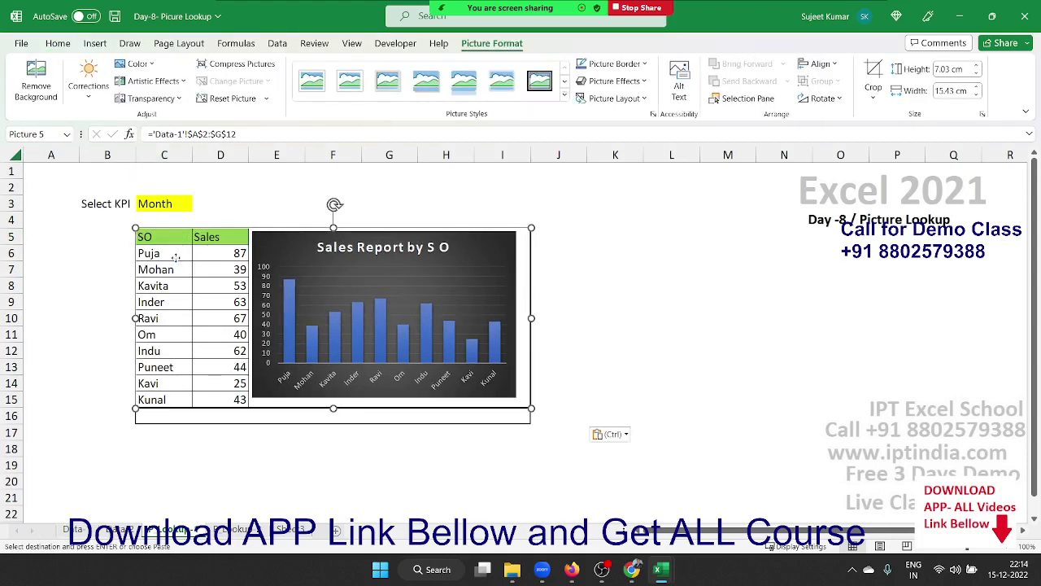
- Size the linked picture to fit the box, keeping its source 'Data-1'!$A$2:$G$12
{"action": "left_click_drag", "start_coordinate": [135, 228], "coordinate": [141, 231]}
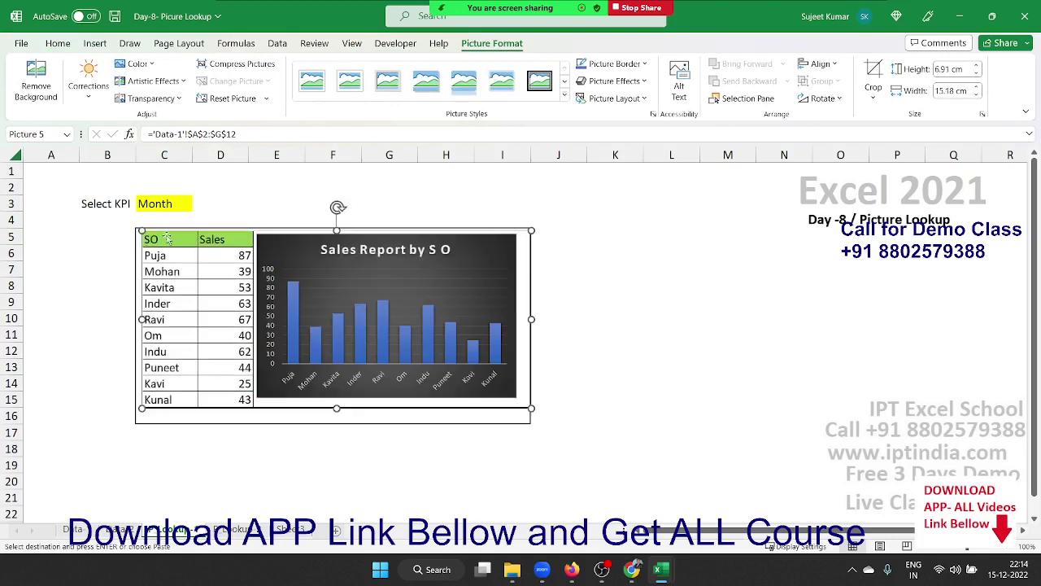
{"action": "left_click_drag", "start_coordinate": [238, 134], "coordinate": [117, 140]}
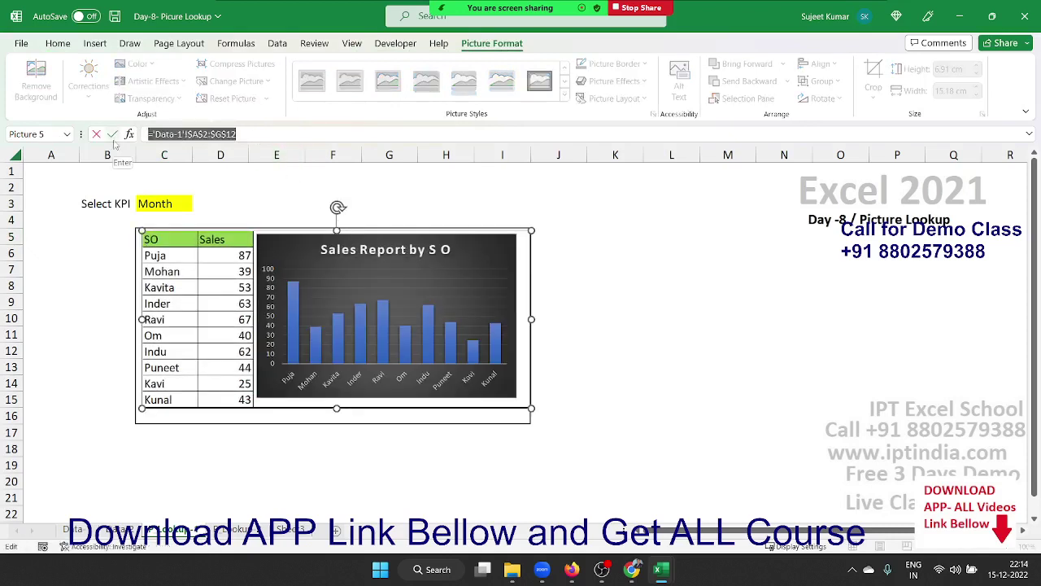
{"action": "left_click", "coordinate": [114, 135]}
{"action": "left_click", "coordinate": [615, 253]}
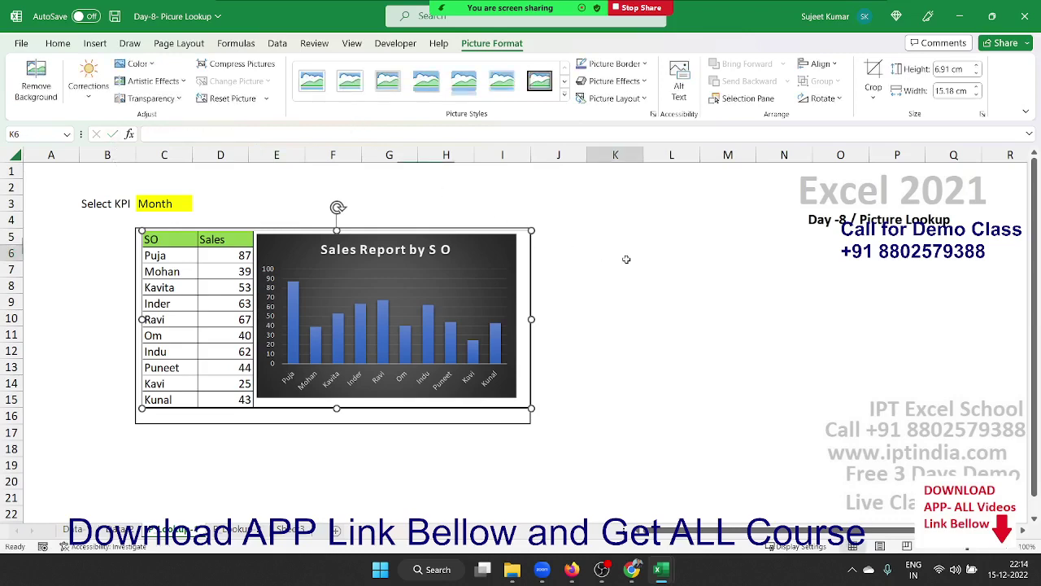
{"action": "left_click", "coordinate": [515, 303]}
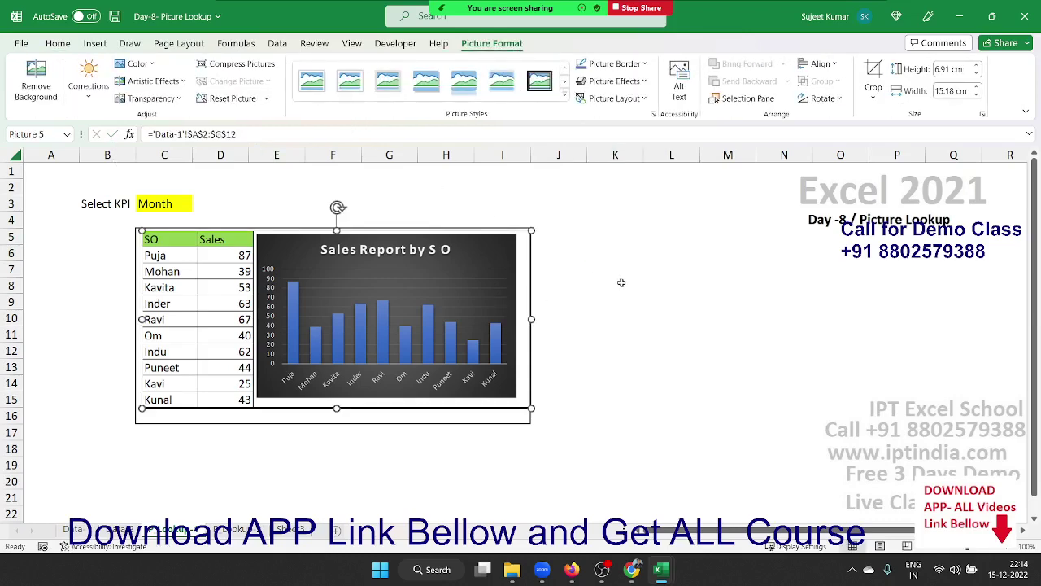
{"action": "left_click", "coordinate": [622, 283]}
{"action": "left_click", "coordinate": [512, 305]}
- Change the linked picture's reference to =Month
{"action": "left_click", "coordinate": [235, 133]}
{"action": "left_click_drag", "start_coordinate": [234, 134], "coordinate": [148, 133]}
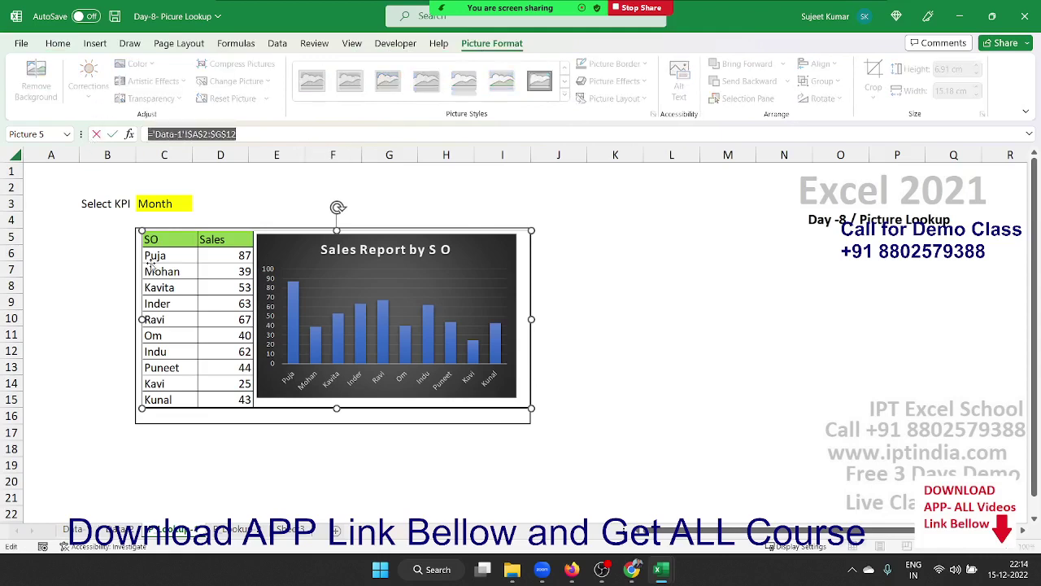
{"action": "left_click", "coordinate": [644, 256]}
{"action": "key", "text": "Escape"}
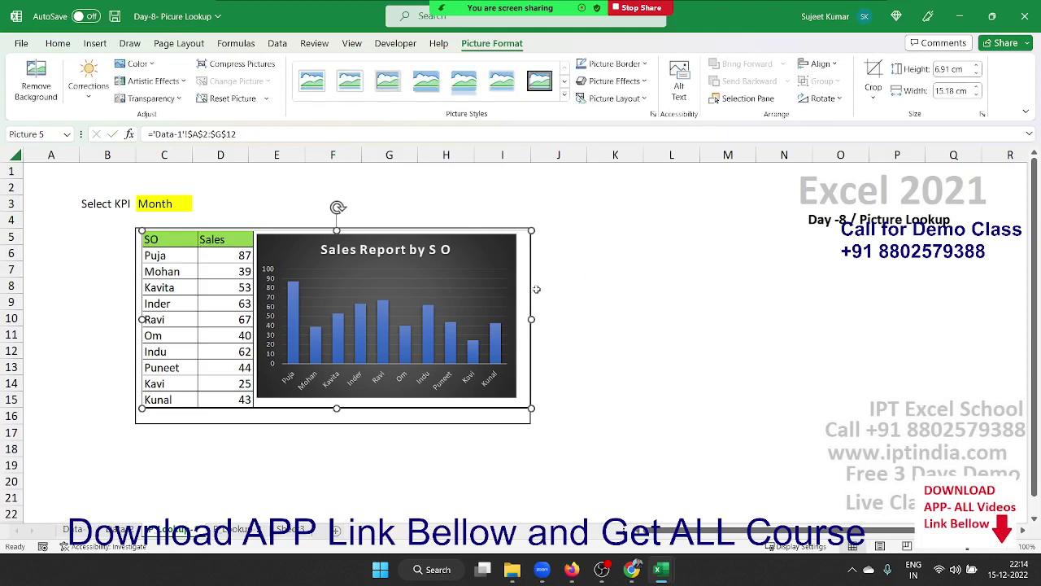
{"action": "mouse_move", "coordinate": [236, 133]}
{"action": "left_mouse_down"}
{"action": "mouse_move", "coordinate": [149, 133]}
{"action": "mouse_move", "coordinate": [151, 143]}
{"action": "left_mouse_up"}
{"action": "type", "text": "mo"}
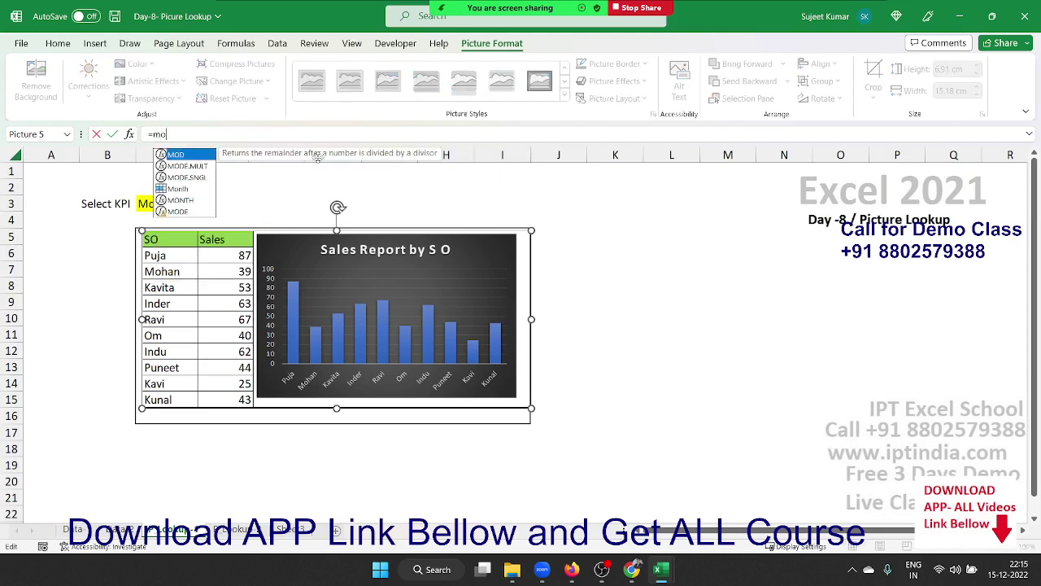
{"action": "type", "text": "nth"}
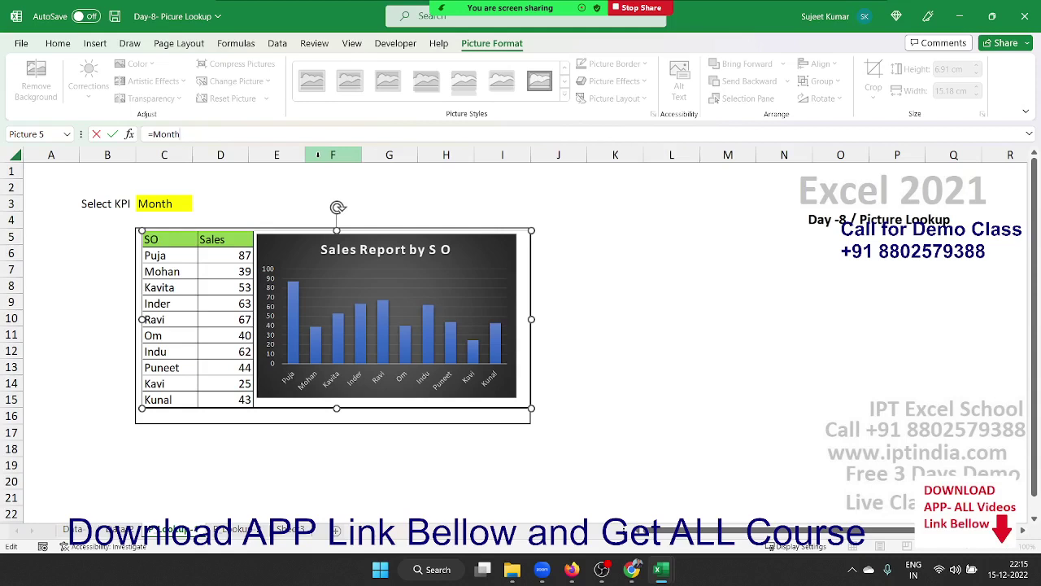
{"action": "key", "text": "Return"}
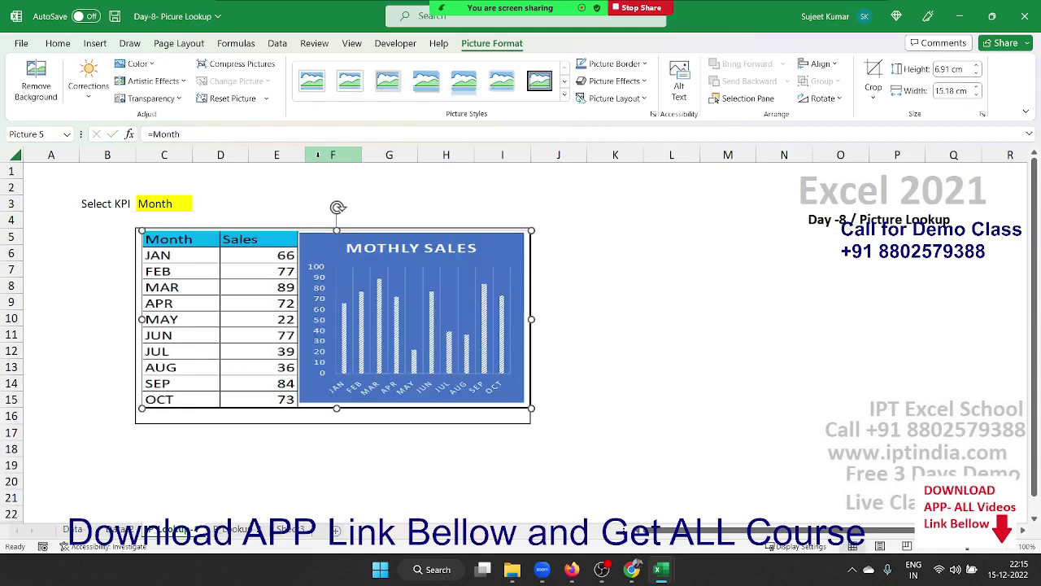
- Change the picture's reference to =City, then =Course, showing the Course pie chart
{"action": "left_click", "coordinate": [191, 133]}
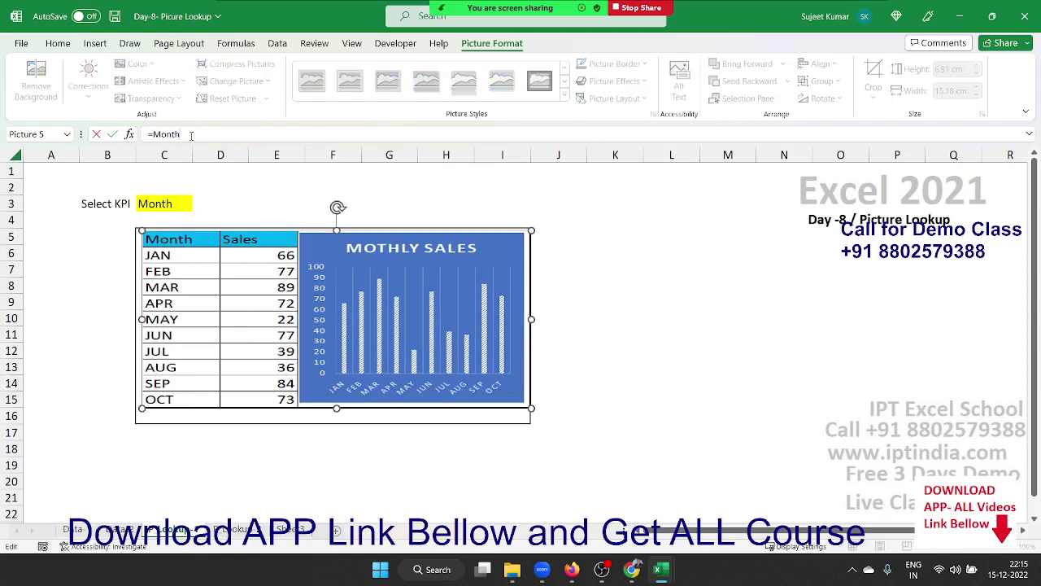
{"action": "double_click", "coordinate": [190, 134]}
{"action": "type", "text": "Cit"}
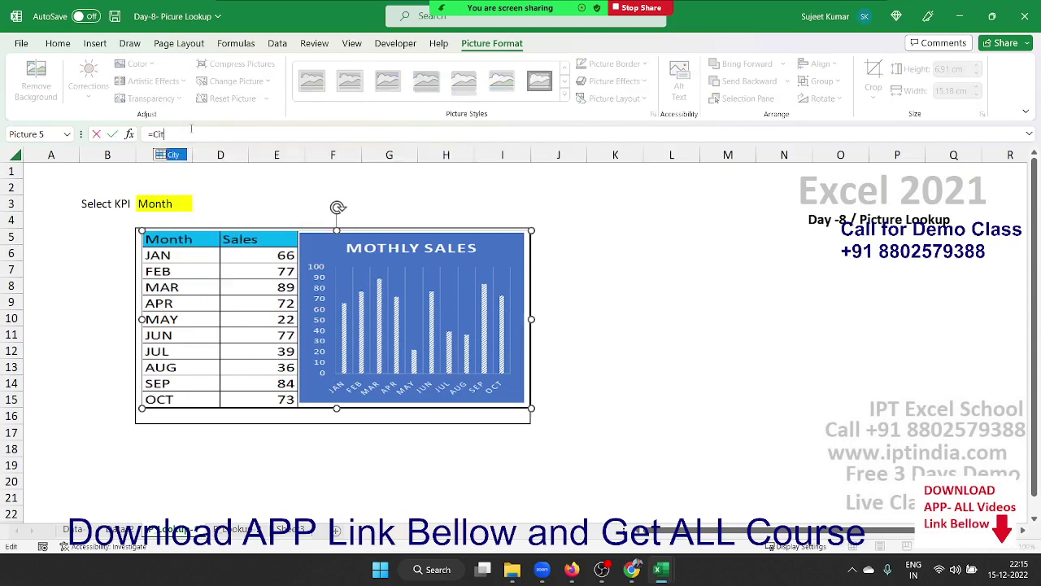
{"action": "type", "text": "y"}
{"action": "key", "text": "Return"}
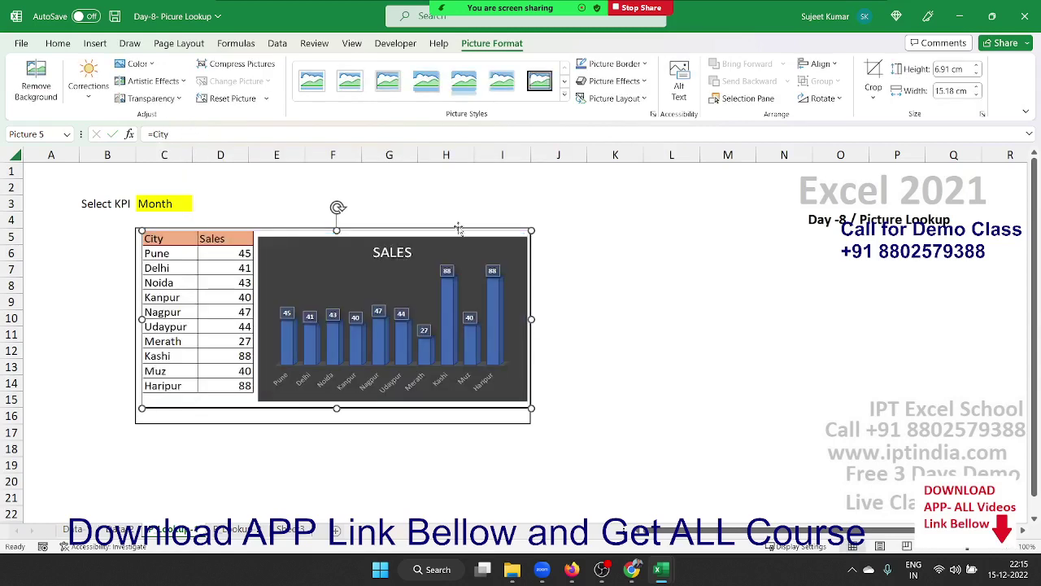
{"action": "left_click", "coordinate": [654, 281]}
{"action": "left_click", "coordinate": [519, 296]}
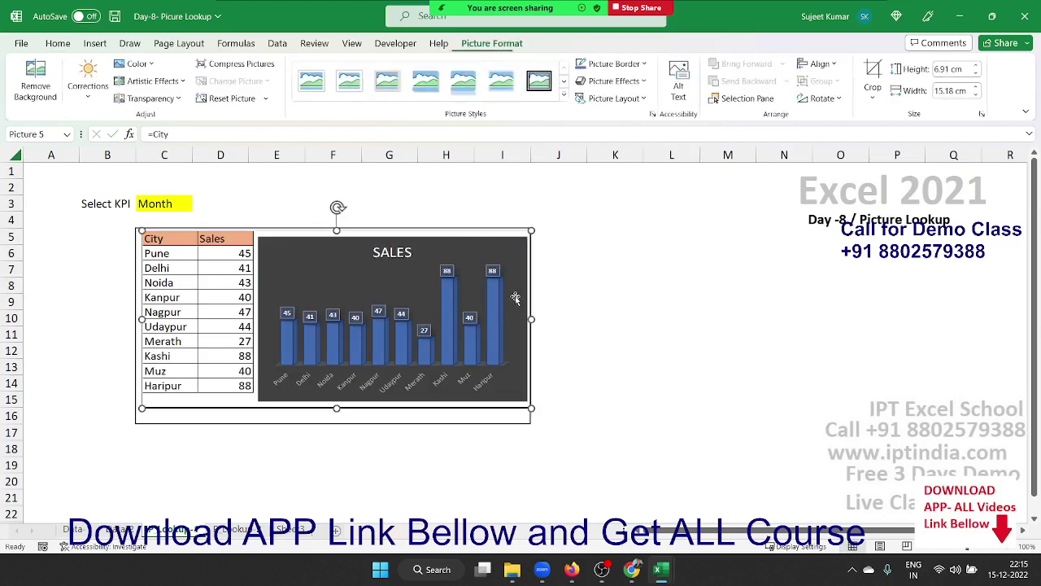
{"action": "double_click", "coordinate": [173, 133]}
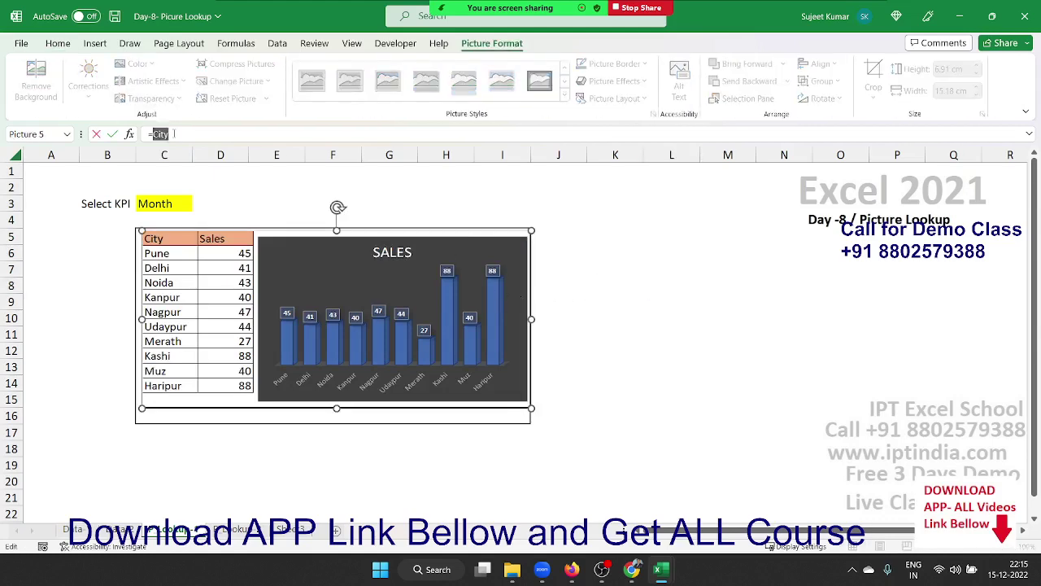
{"action": "type", "text": "Course"}
{"action": "key", "text": "Return"}
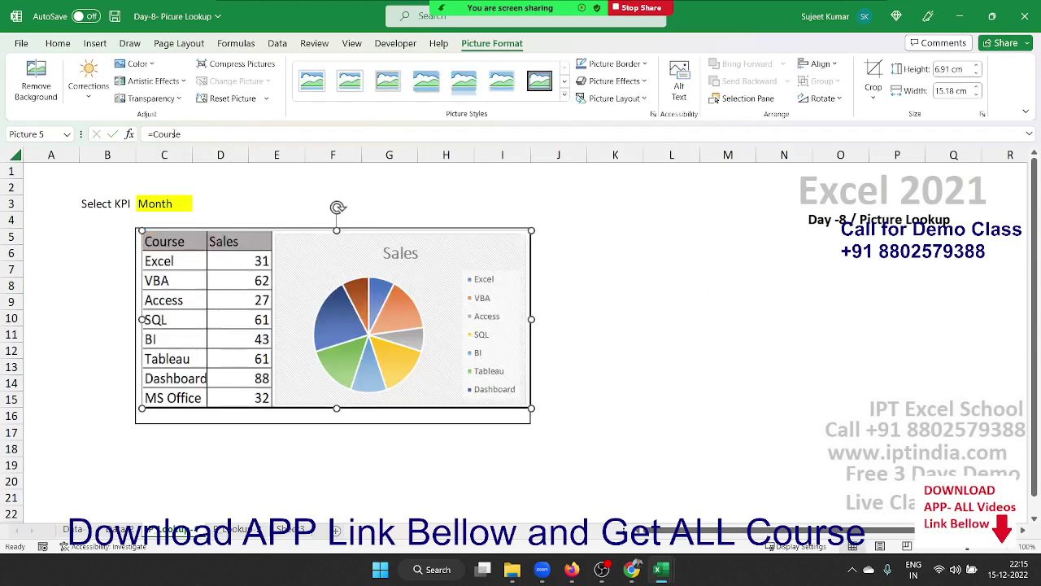
{"action": "left_click", "coordinate": [626, 300]}
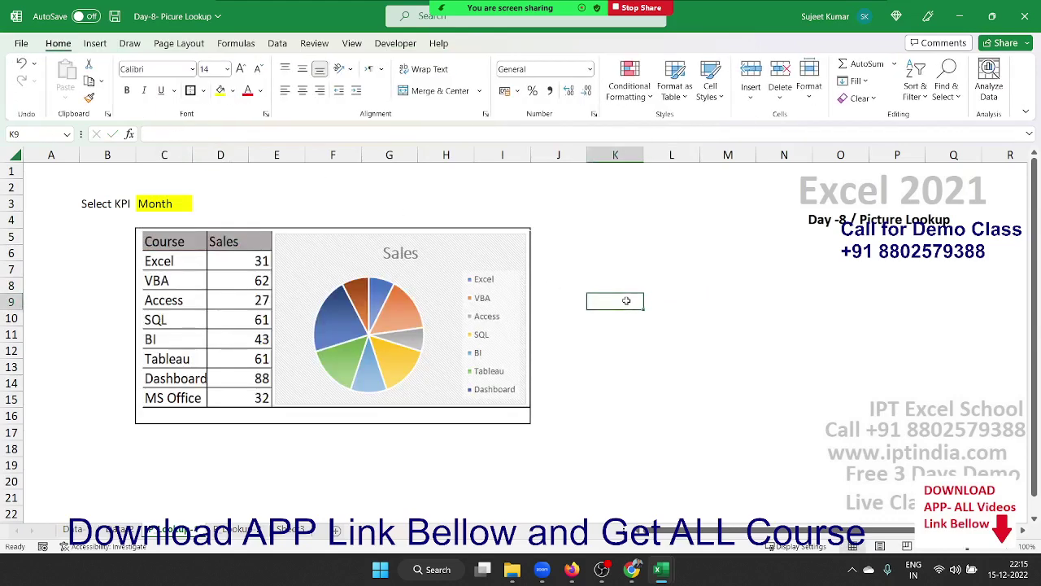
{"action": "left_click", "coordinate": [505, 289]}
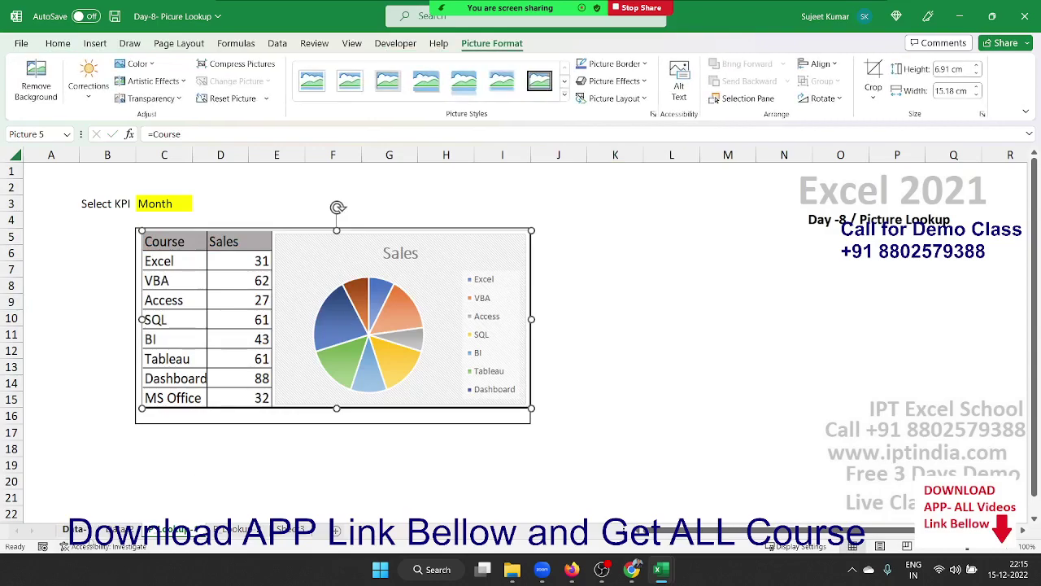
{"action": "left_click", "coordinate": [73, 529]}
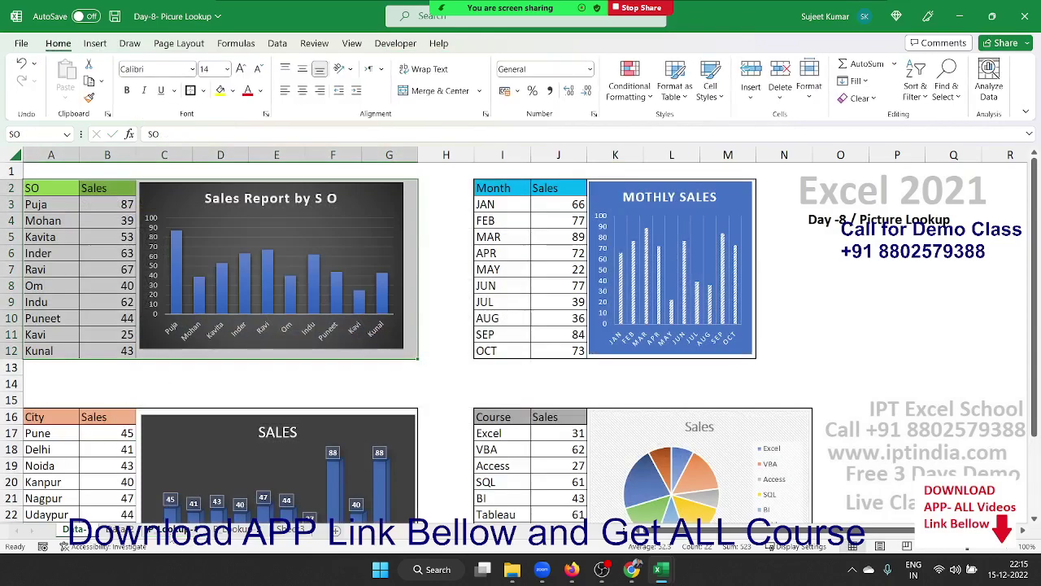
{"action": "left_click", "coordinate": [179, 533]}
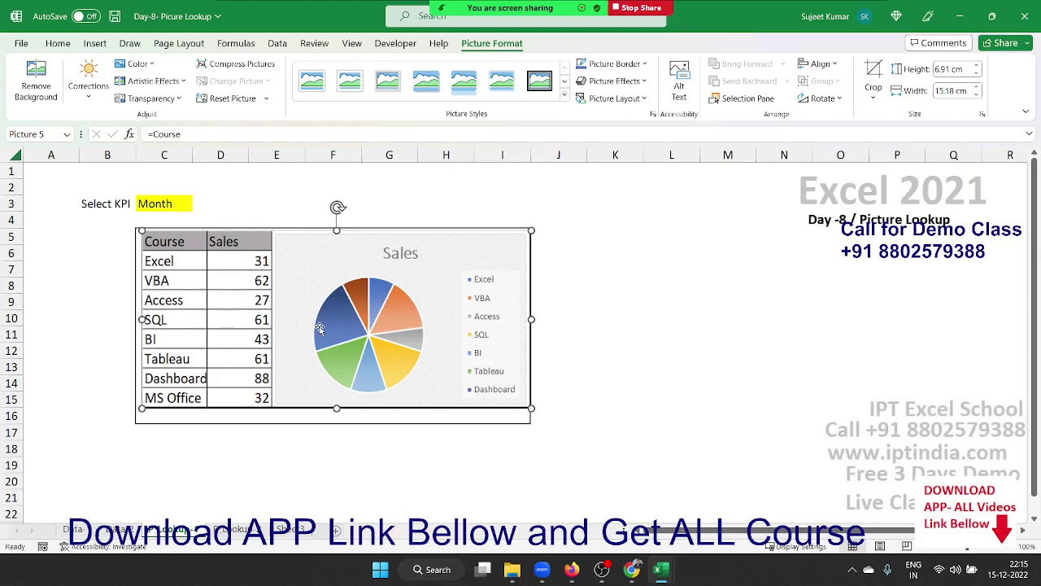
{"action": "double_click", "coordinate": [165, 133]}
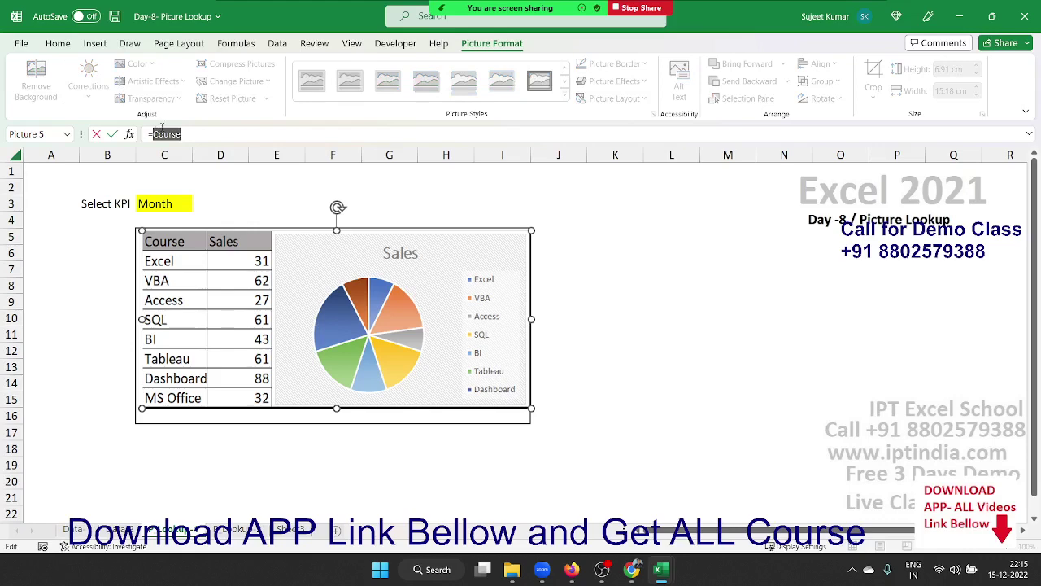
{"action": "left_click", "coordinate": [268, 174]}
- Choose SO in C3's KPI dropdown and confirm the picture still uses =Course
{"action": "left_click", "coordinate": [184, 204]}
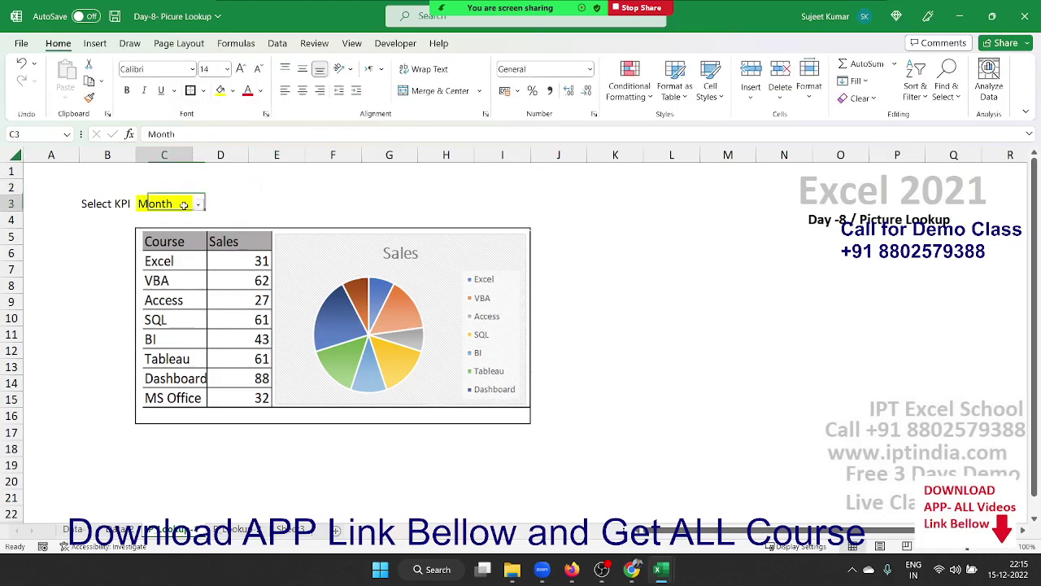
{"action": "left_click", "coordinate": [198, 204]}
{"action": "left_click", "coordinate": [203, 235]}
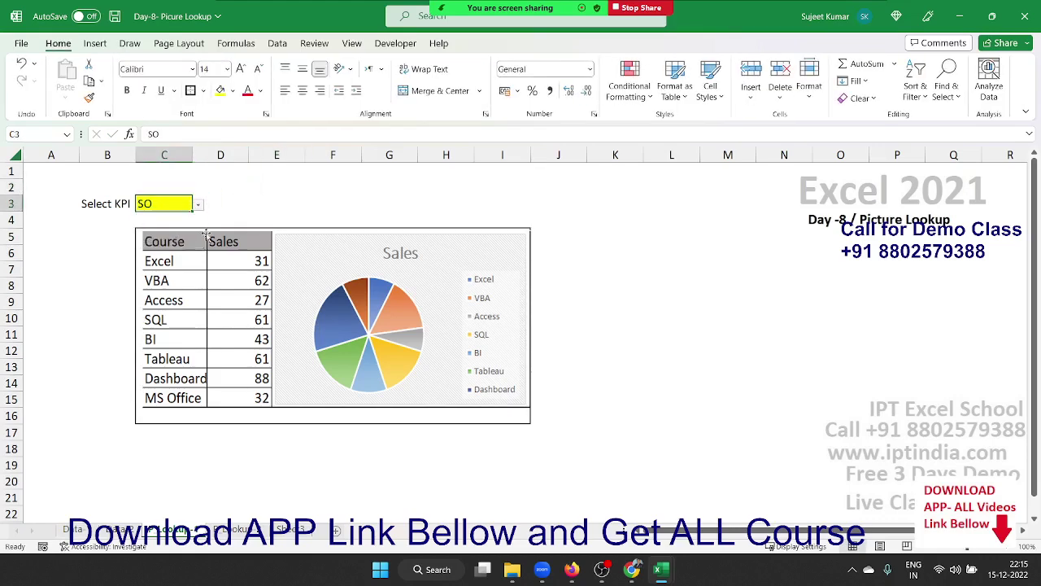
{"action": "left_click", "coordinate": [338, 315]}
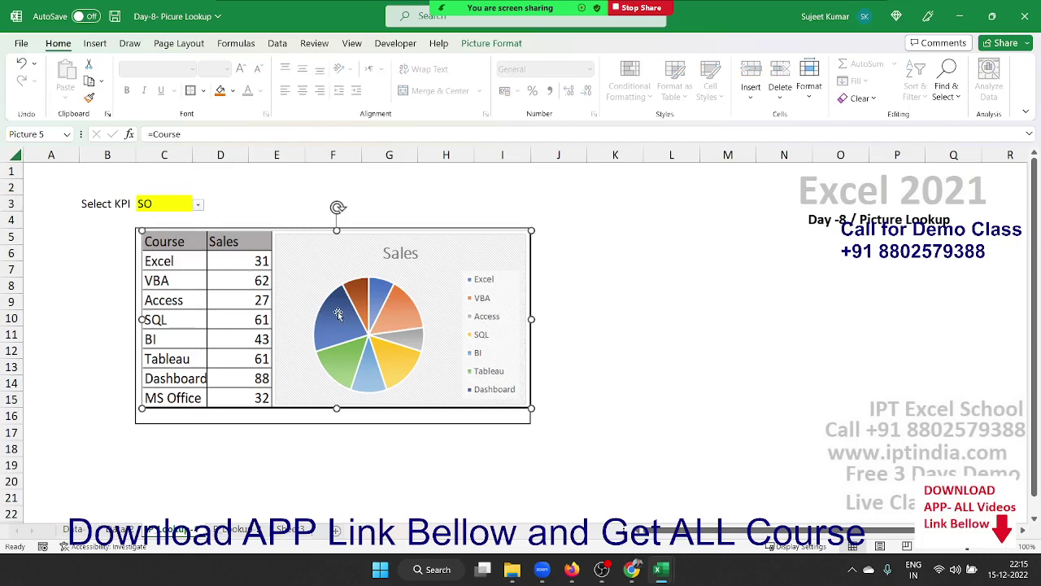
{"action": "left_click", "coordinate": [146, 206]}
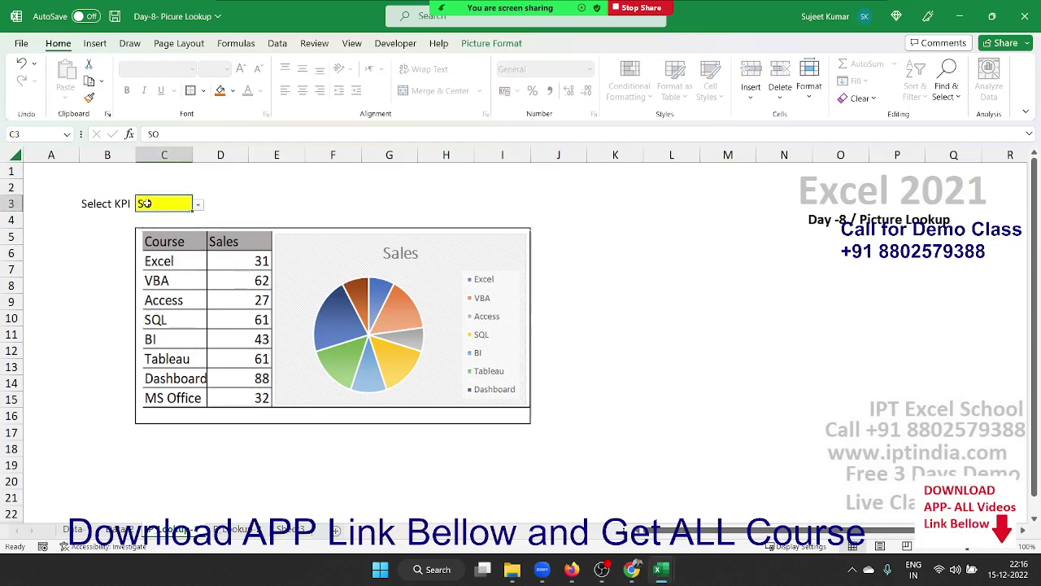
{"action": "left_click", "coordinate": [255, 206]}
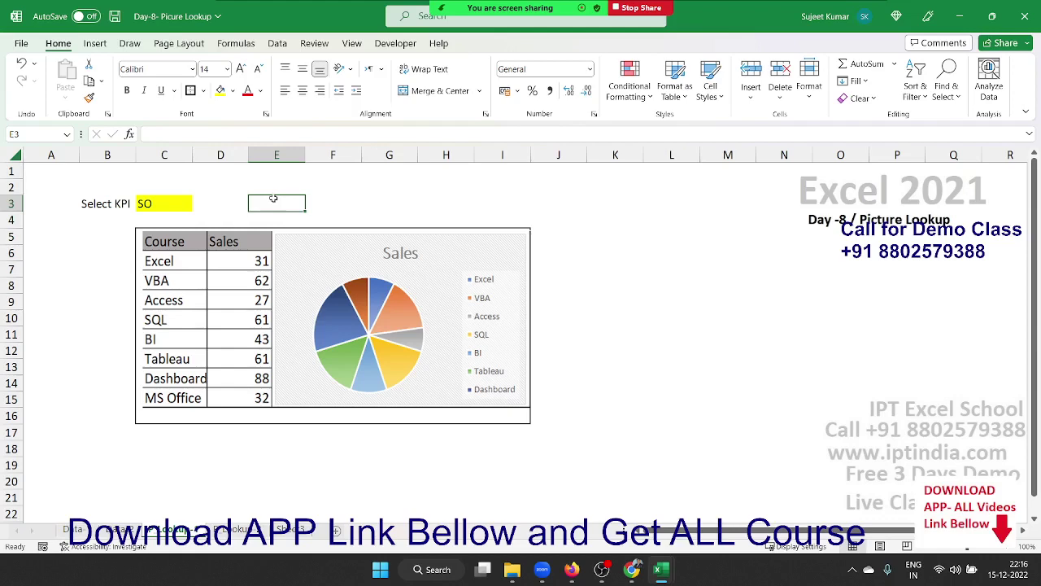
- Enter =SUM(SO) in E3, returning 523
{"action": "type", "text": "=sum"}
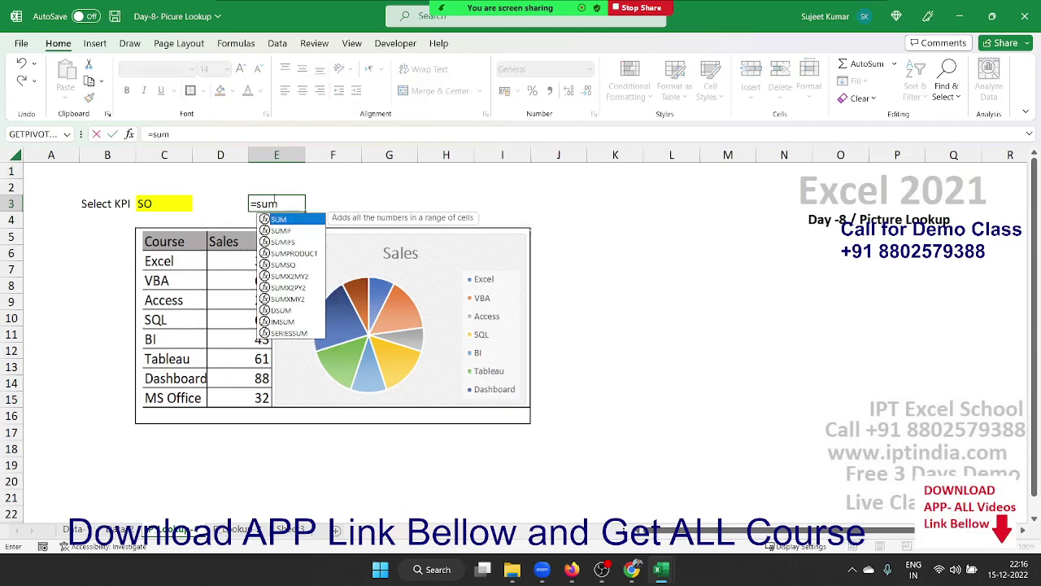
{"action": "key", "text": "Tab"}
{"action": "type", "text": "o"}
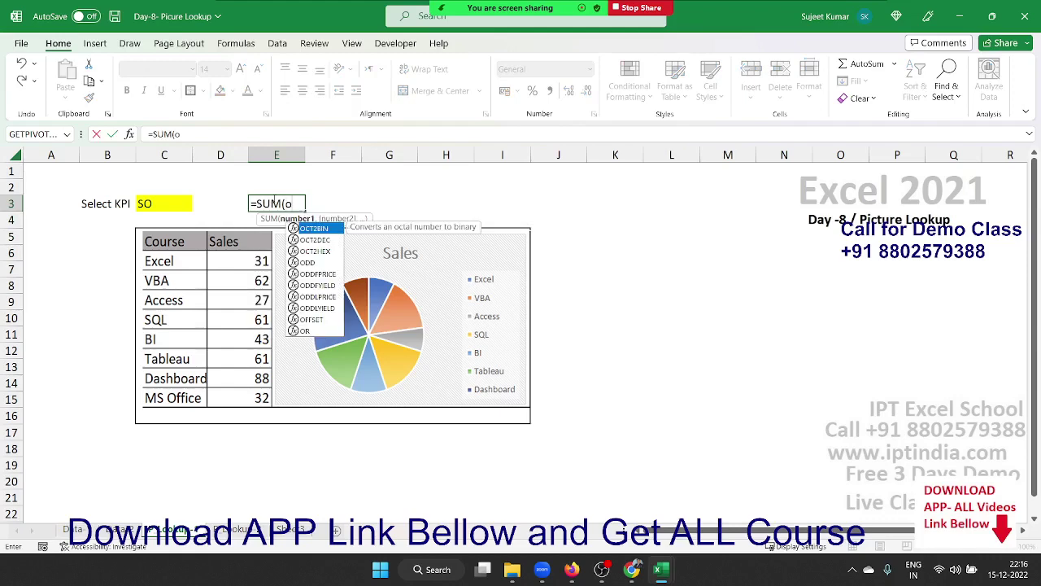
{"action": "type", "text": "o"}
{"action": "key", "text": "BackSpace"}
{"action": "key", "text": "BackSpace"}
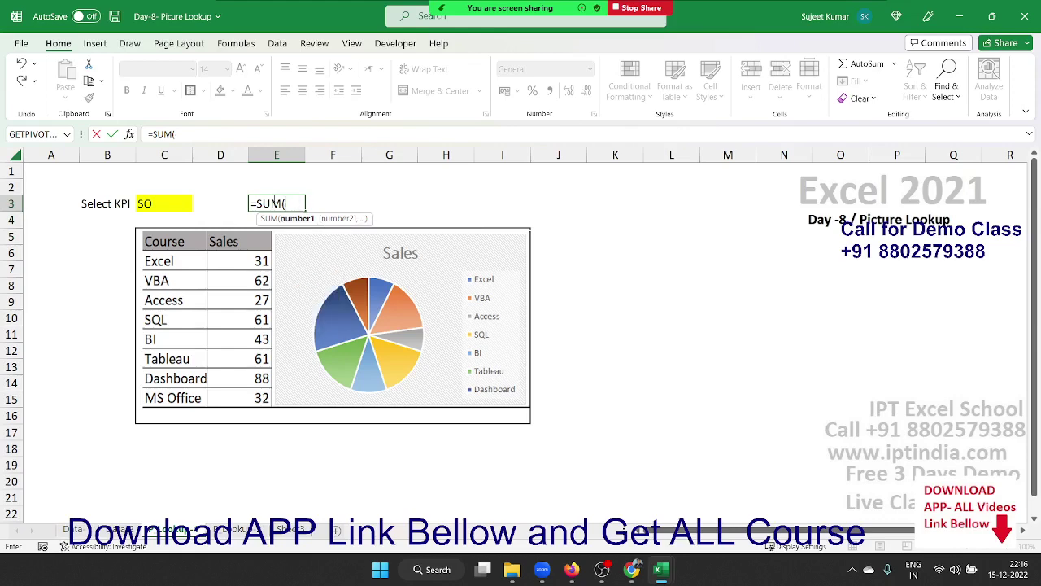
{"action": "type", "text": "so"}
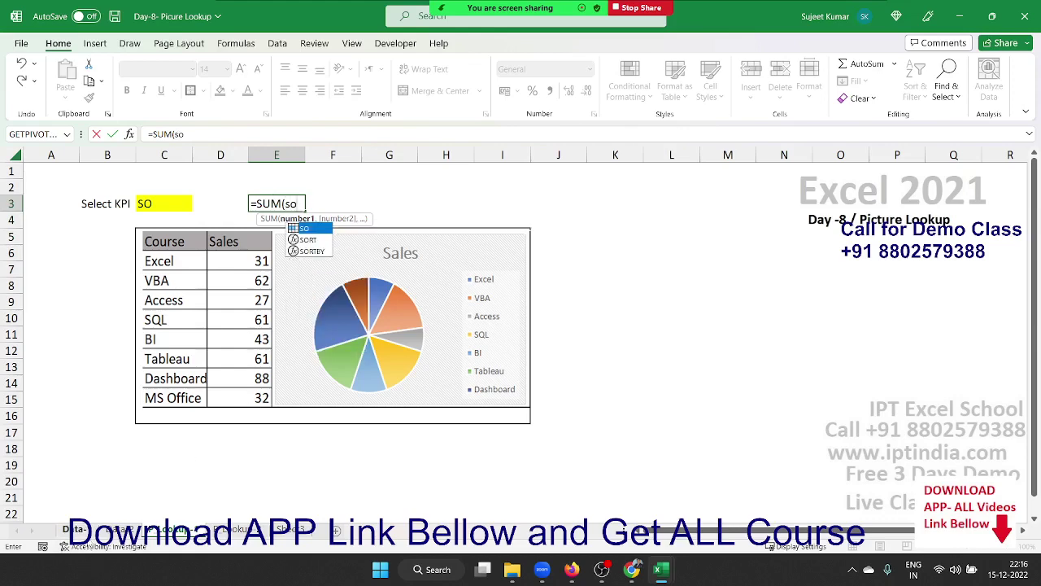
{"action": "key", "text": "Tab"}
{"action": "key", "text": "Return"}
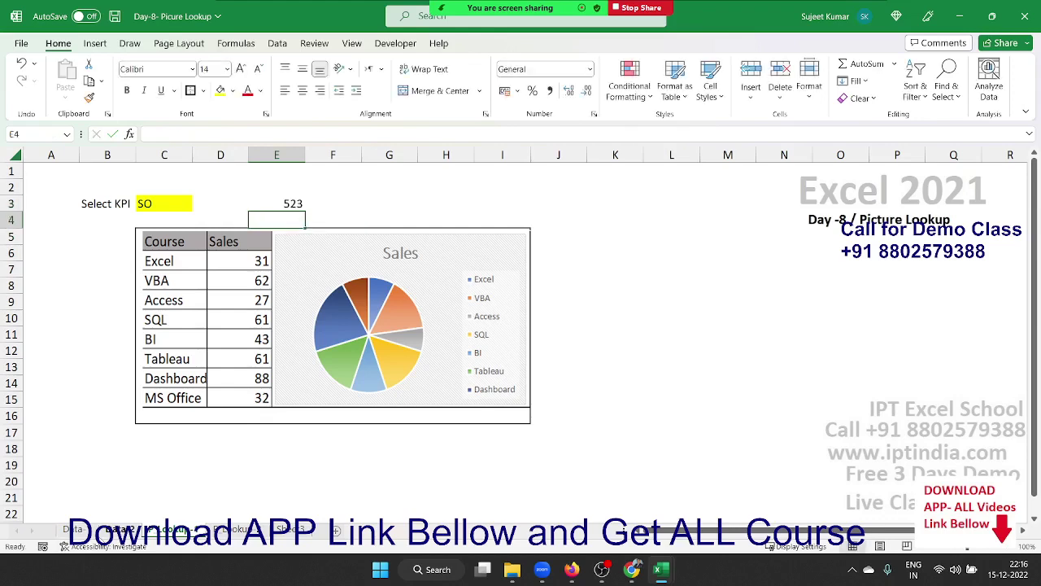
{"action": "left_click", "coordinate": [276, 203]}
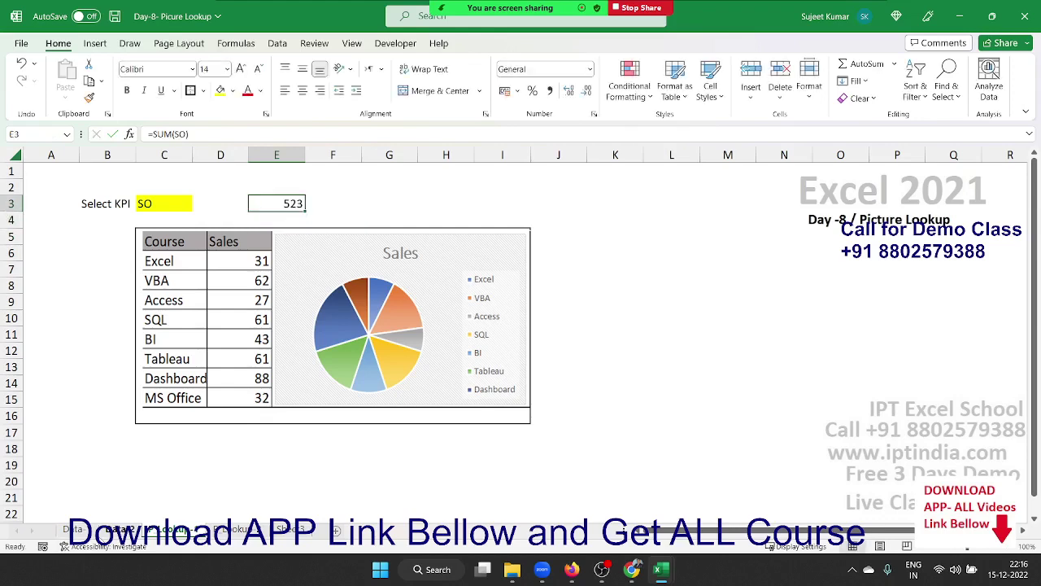
- Enter =SUM(C3) in D3
{"action": "left_click", "coordinate": [220, 204]}
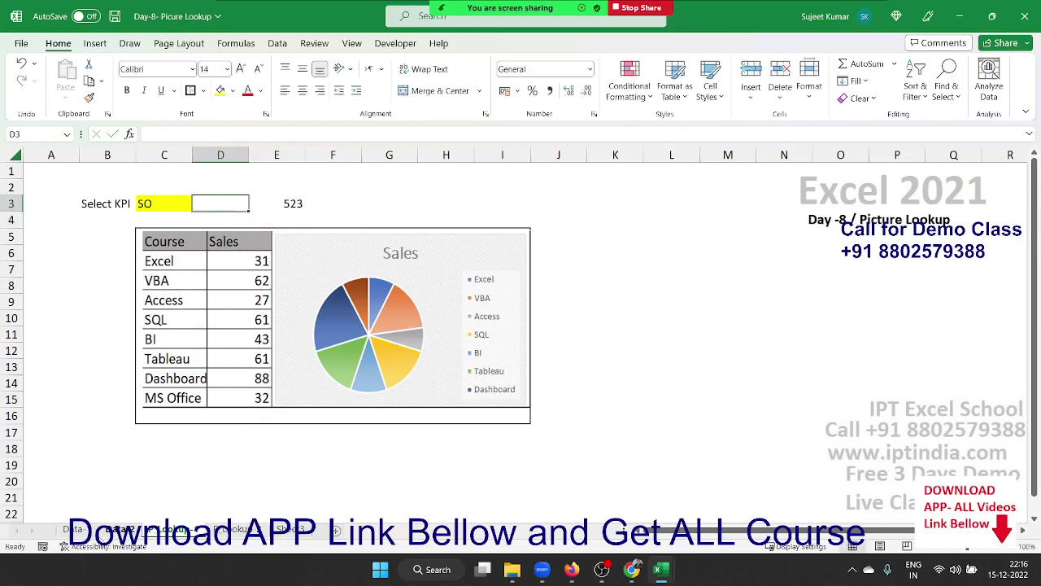
{"action": "type", "text": "=sum"}
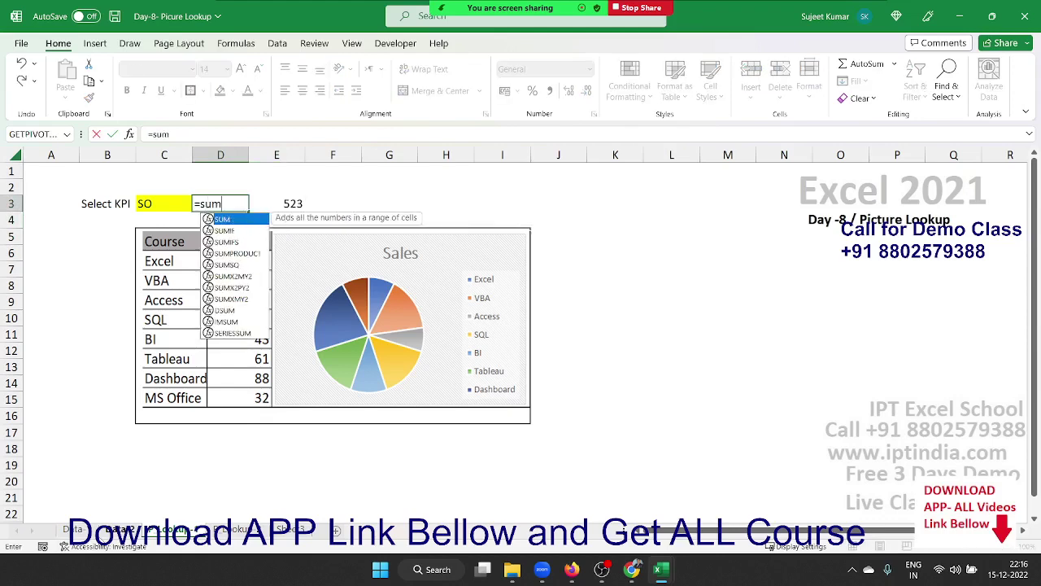
{"action": "key", "text": "Tab"}
{"action": "left_click", "coordinate": [163, 203]}
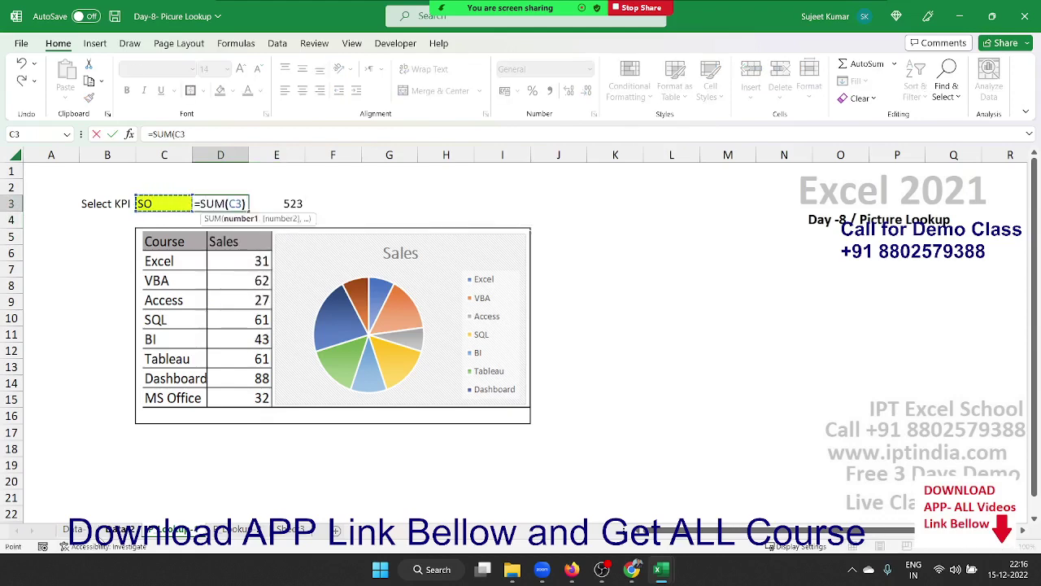
{"action": "type", "text": ")"}
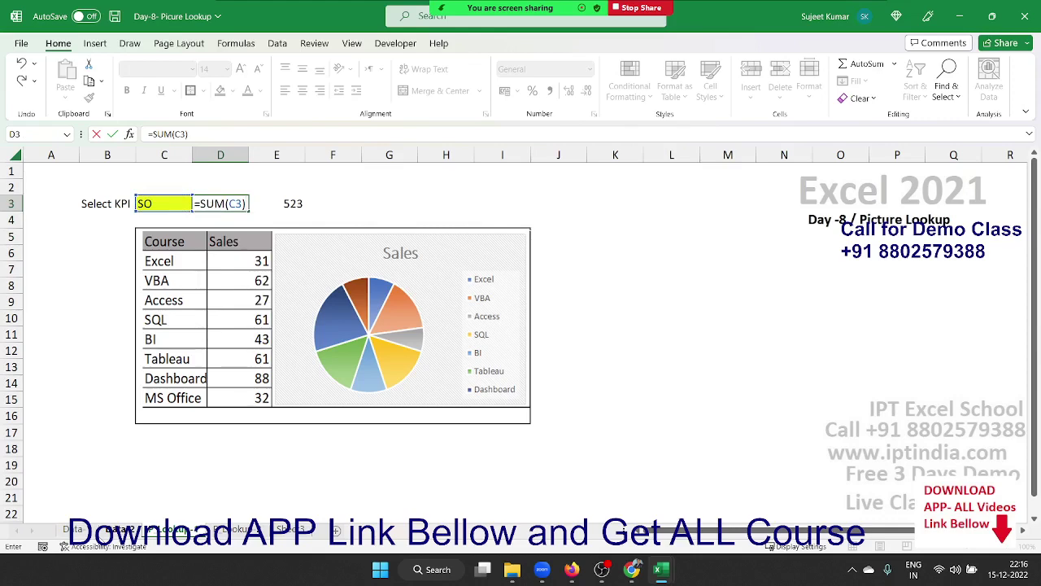
{"action": "key", "text": "Return"}
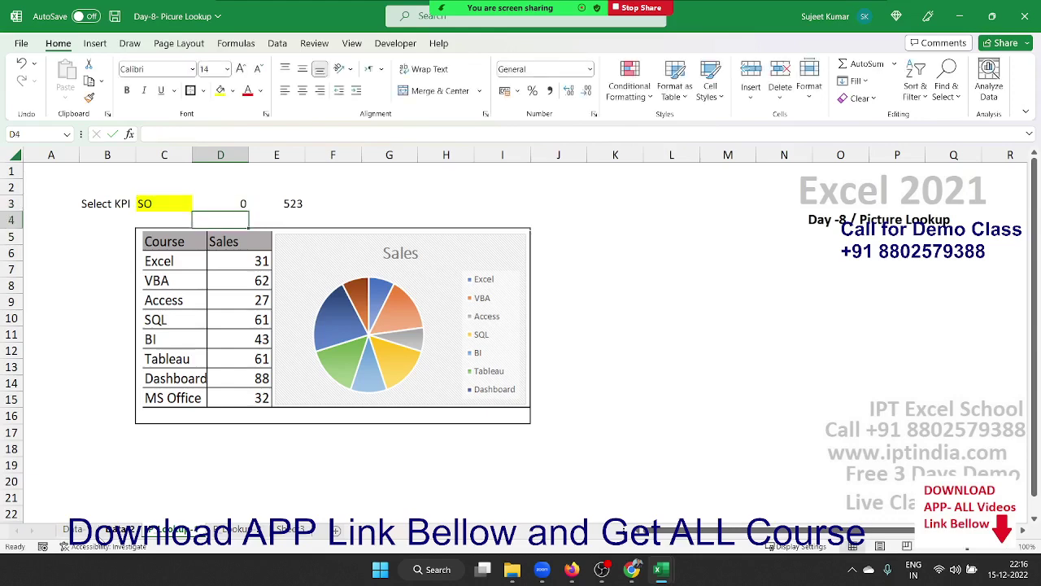
- Edit D3 to =SUM(INDIRECT(C3)) so it also returns 523
{"action": "left_click", "coordinate": [220, 204]}
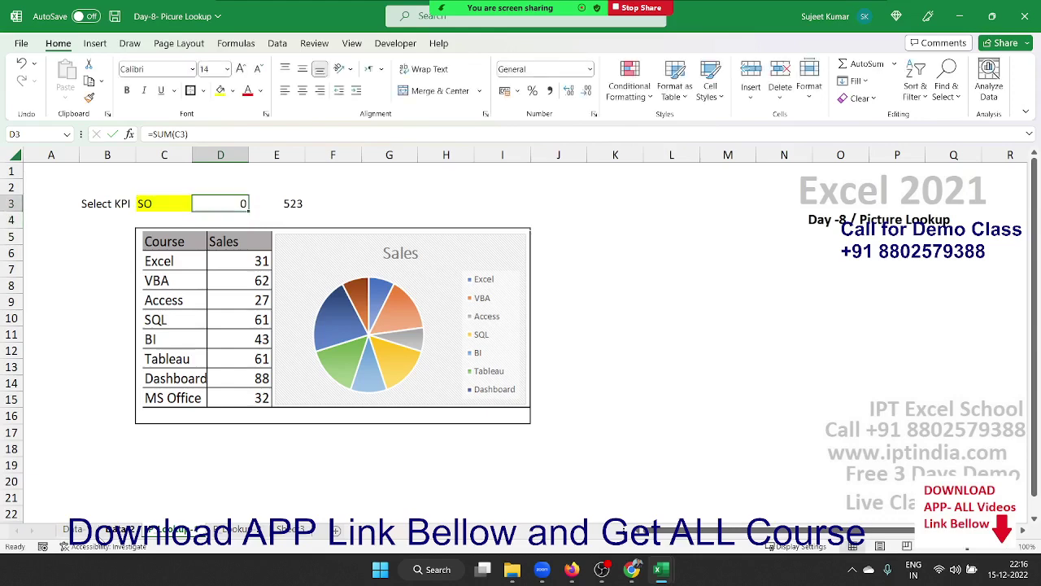
{"action": "double_click", "coordinate": [235, 203]}
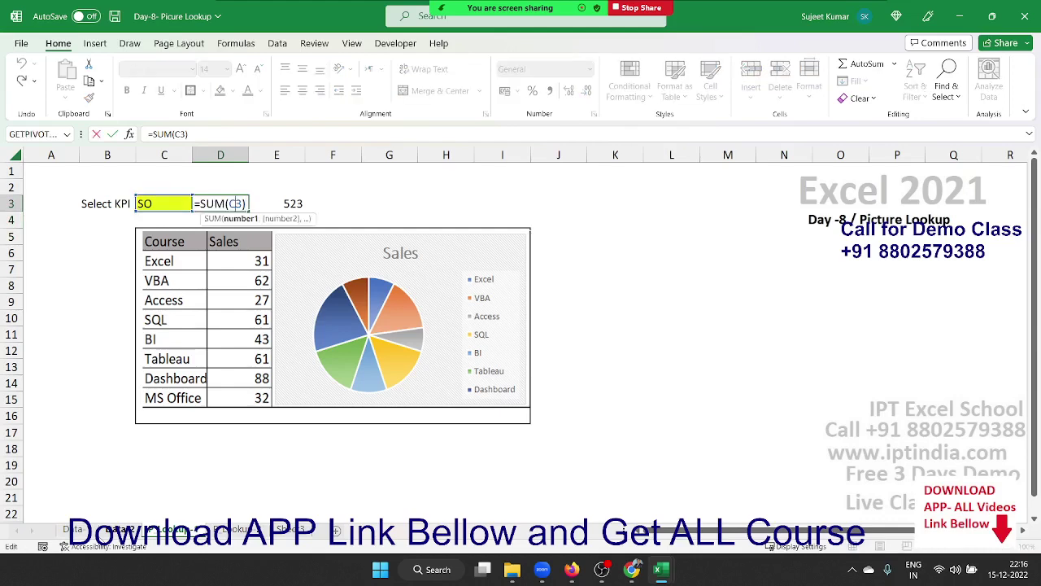
{"action": "type", "text": "in"}
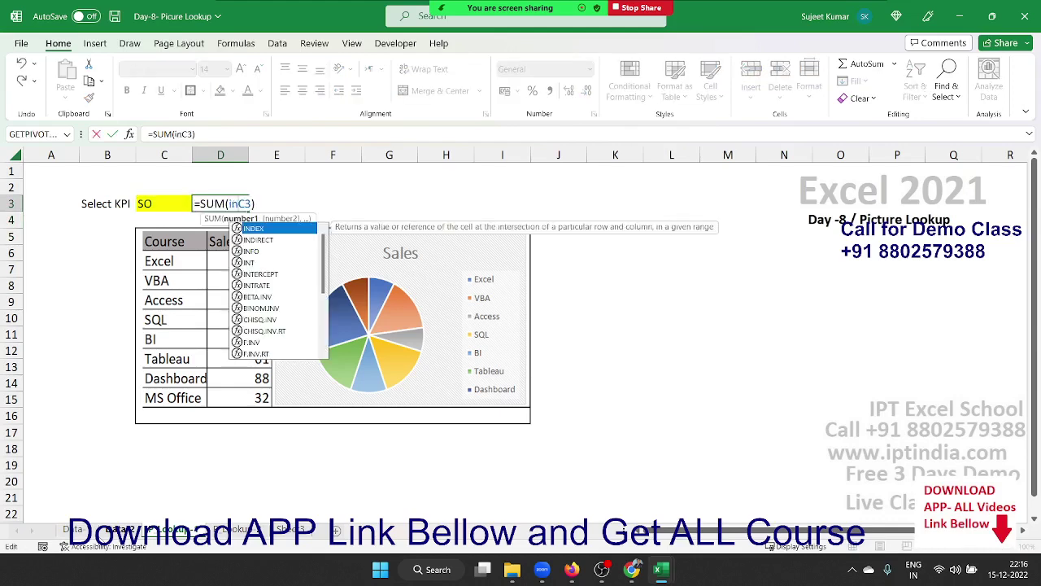
{"action": "type", "text": "d"}
{"action": "key", "text": "Down"}
{"action": "key", "text": "Tab"}
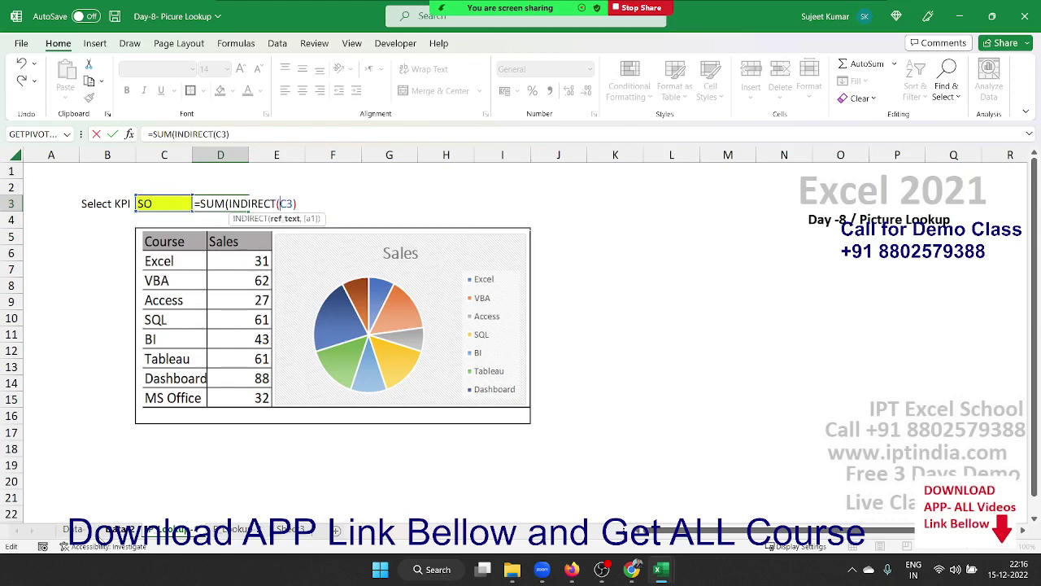
{"action": "type", "text": ")"}
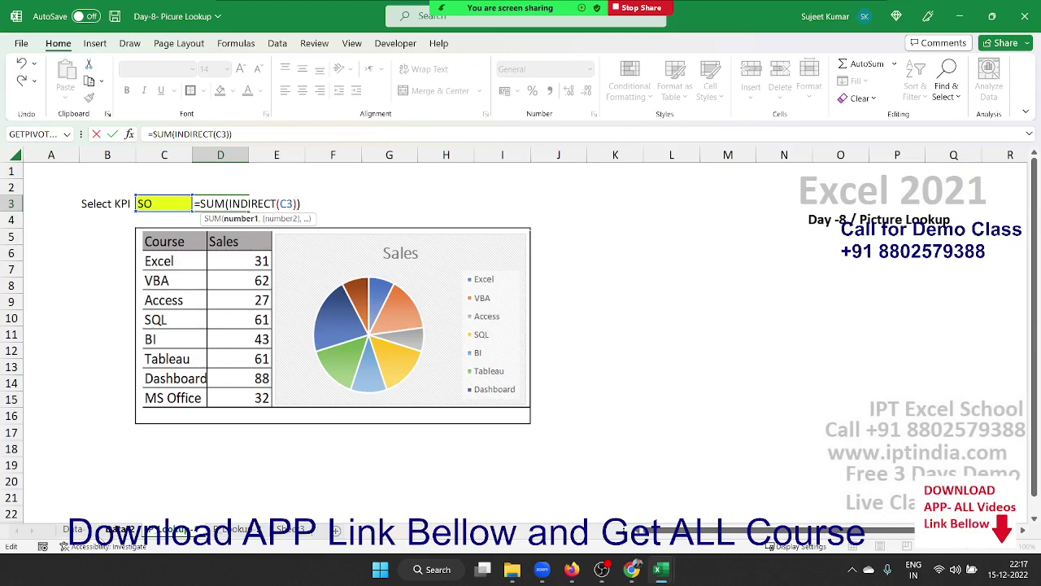
{"action": "key", "text": "ctrl+Return"}
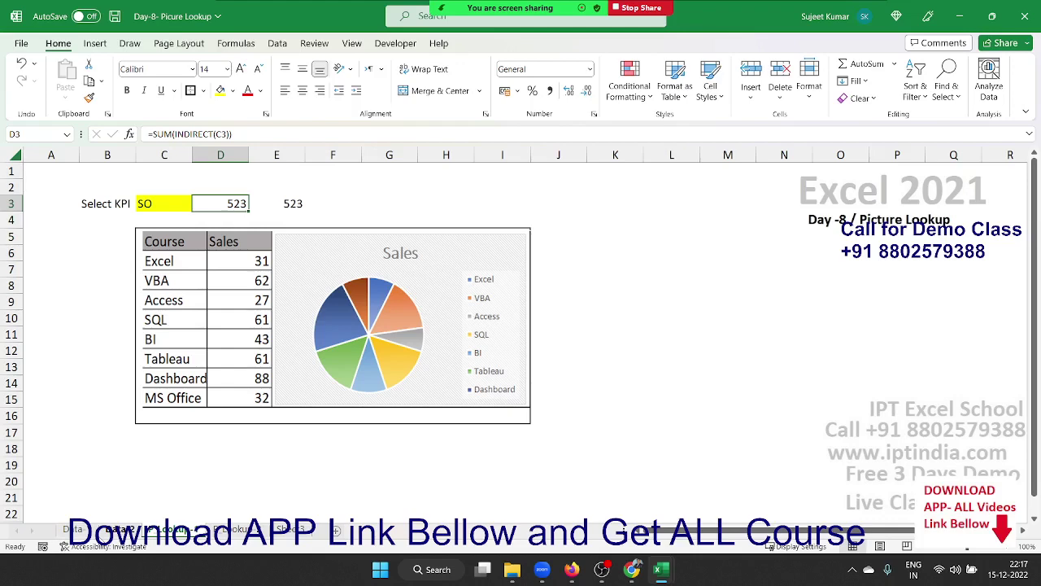
{"action": "left_click", "coordinate": [370, 311]}
- Replace the picture's =Course link with =$C$3 so it shows the yellow SO cell
{"action": "left_click", "coordinate": [213, 134]}
{"action": "double_click", "coordinate": [166, 135]}
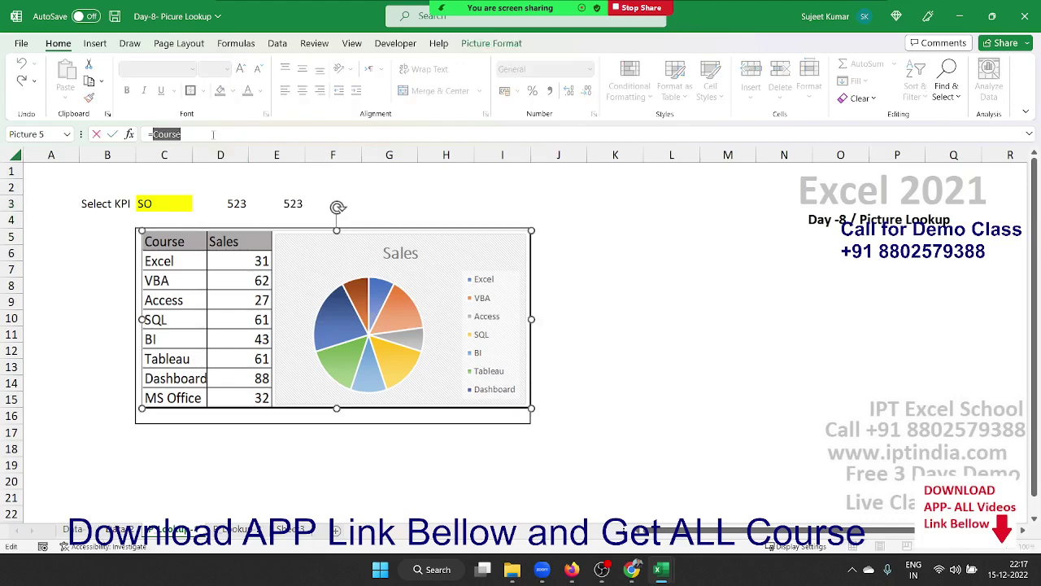
{"action": "key", "text": "BackSpace"}
{"action": "left_click", "coordinate": [164, 203]}
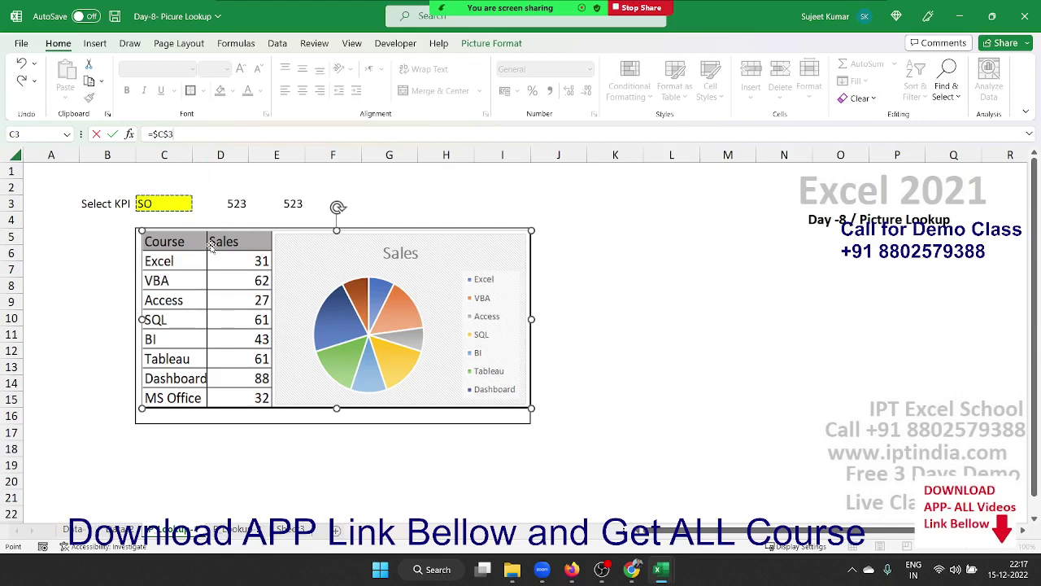
{"action": "key", "text": "Return"}
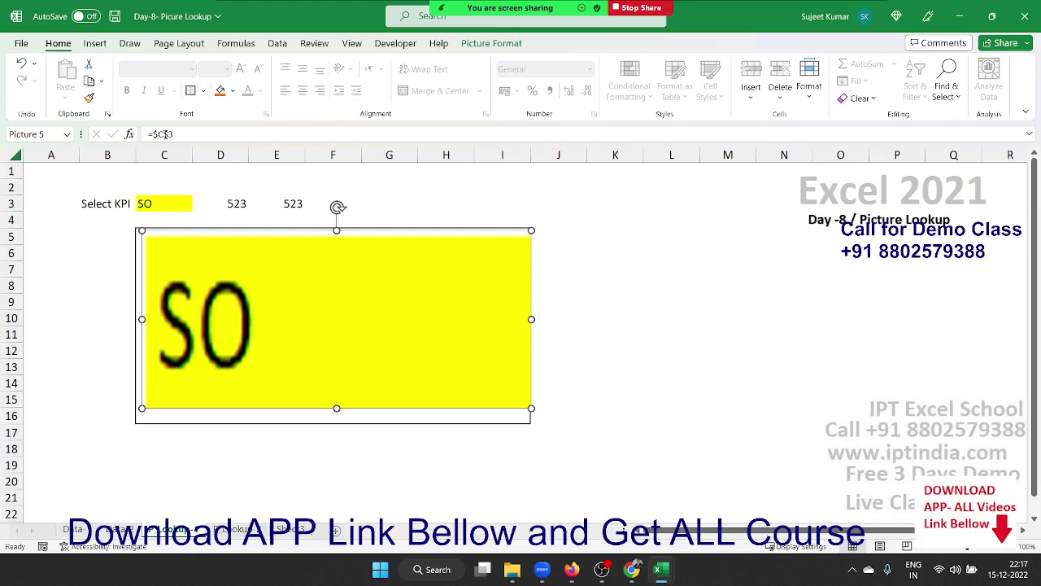
- Try =INDIRECT($C$3) as the linked picture's formula
{"action": "left_click", "coordinate": [157, 134]}
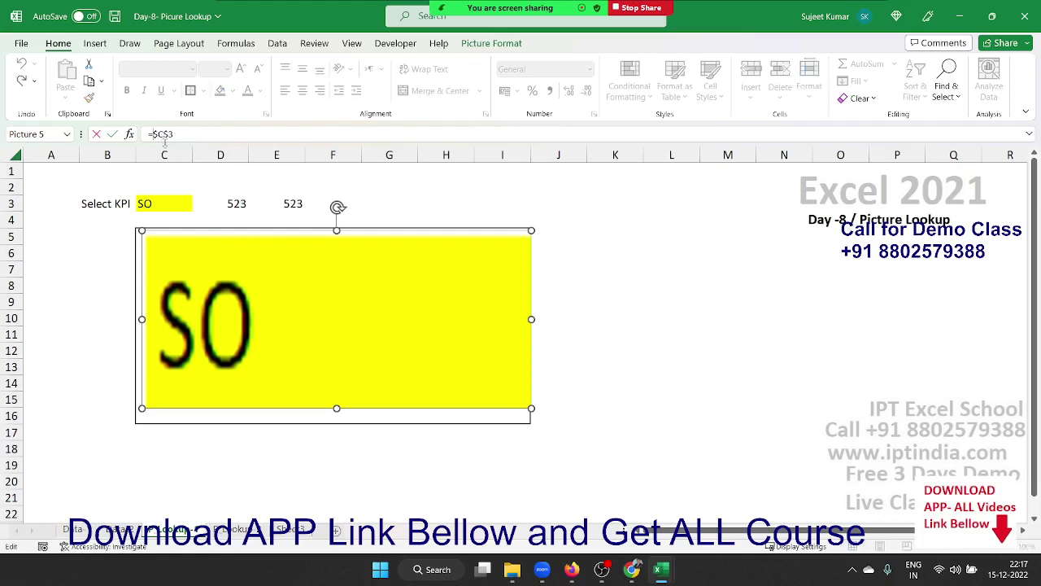
{"action": "type", "text": "in"}
{"action": "key", "text": "Down"}
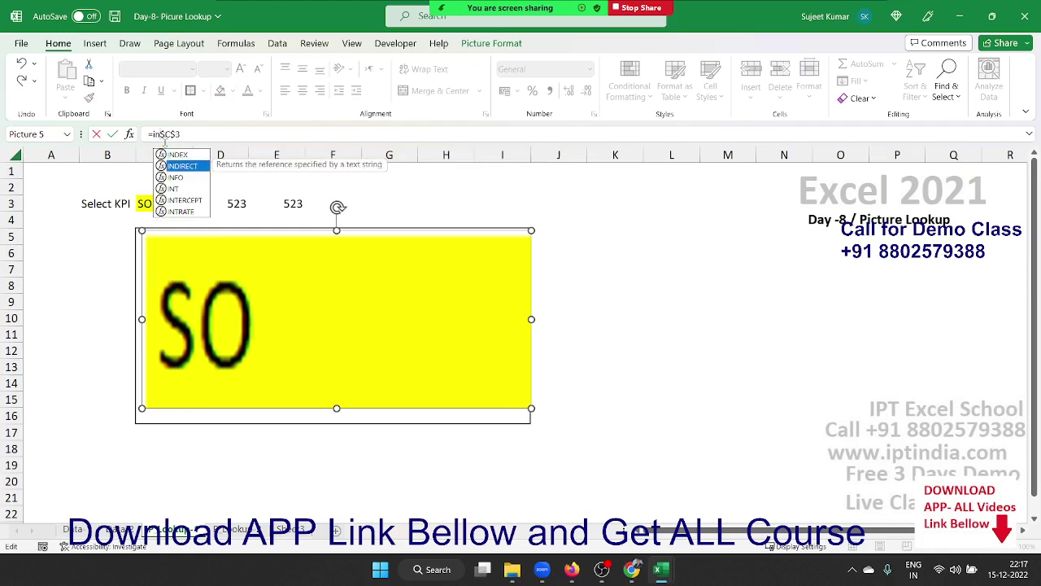
{"action": "key", "text": "Tab"}
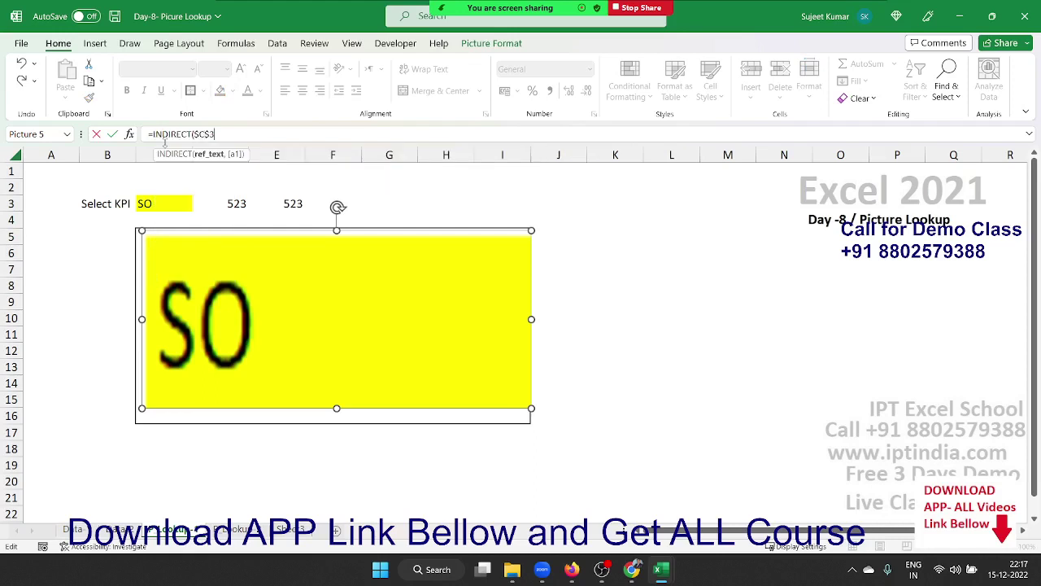
{"action": "type", "text": ")"}
{"action": "key", "text": "Return"}
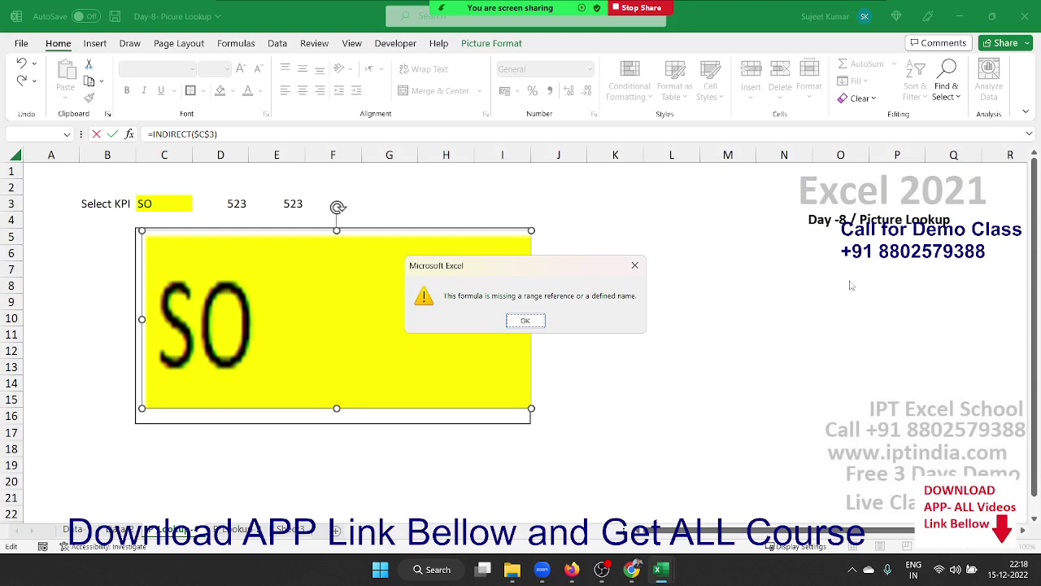
- Dismiss Excel's reference error, leaving the picture linked to $C$3 and showing SO
{"action": "left_click", "coordinate": [574, 302]}
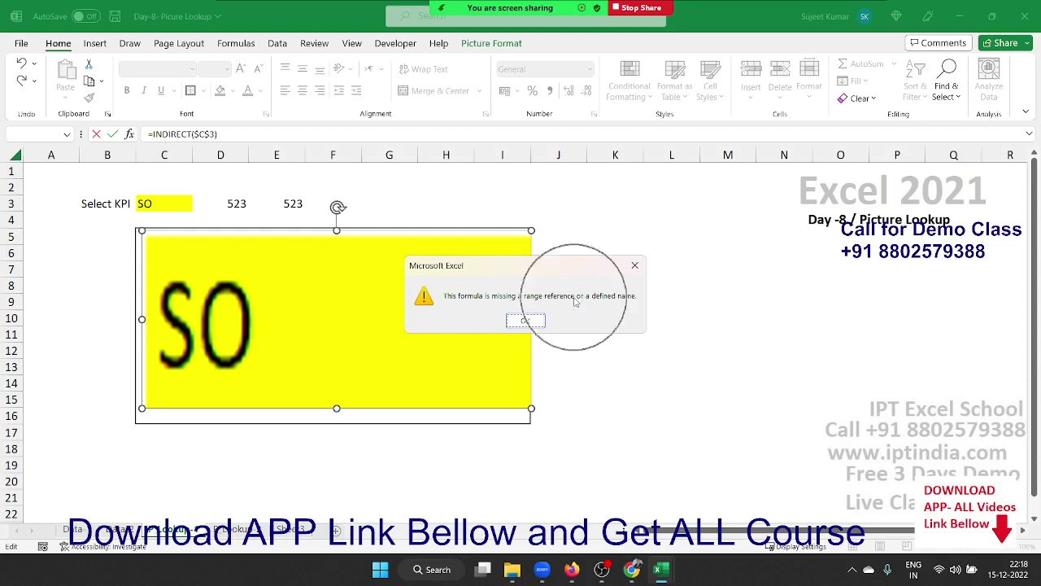
{"action": "left_click", "coordinate": [619, 303]}
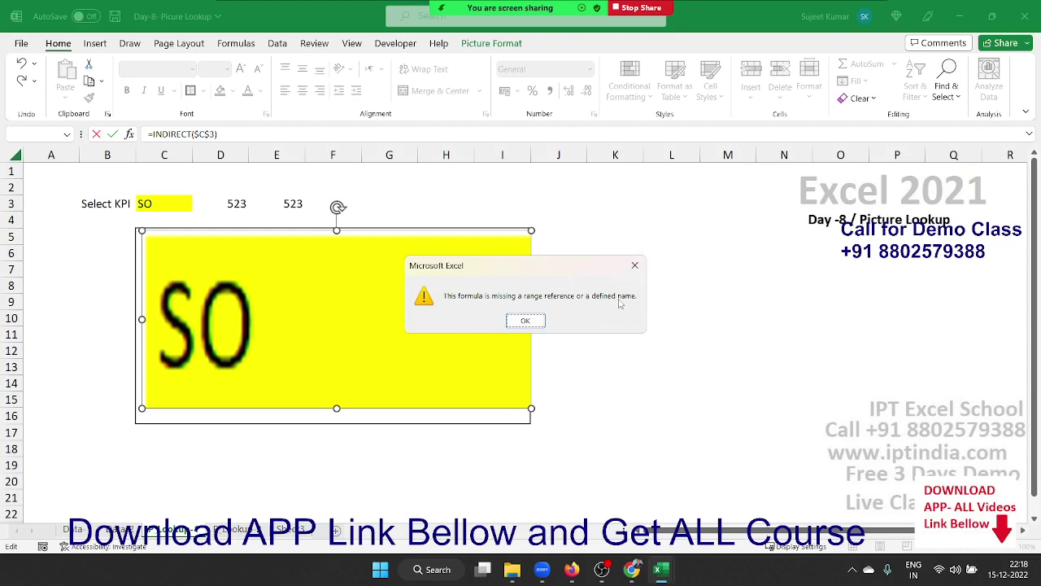
{"action": "key", "text": "Return"}
{"action": "key", "text": "Escape"}
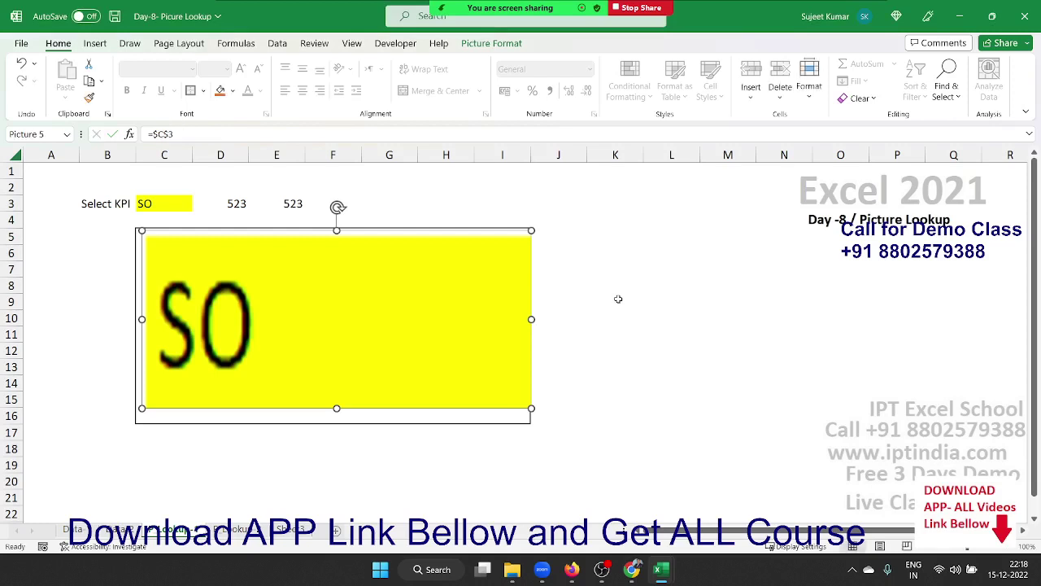
{"action": "left_click", "coordinate": [618, 299]}
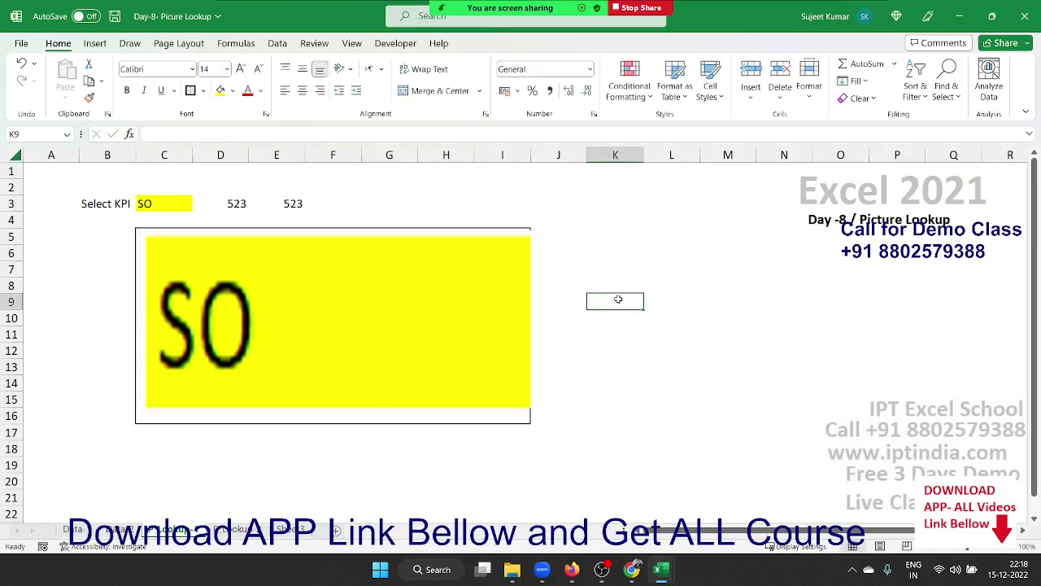
- Define the name SHOW as =INDIRECT('P Lookup 1'!$C$3)
{"action": "left_click", "coordinate": [221, 48]}
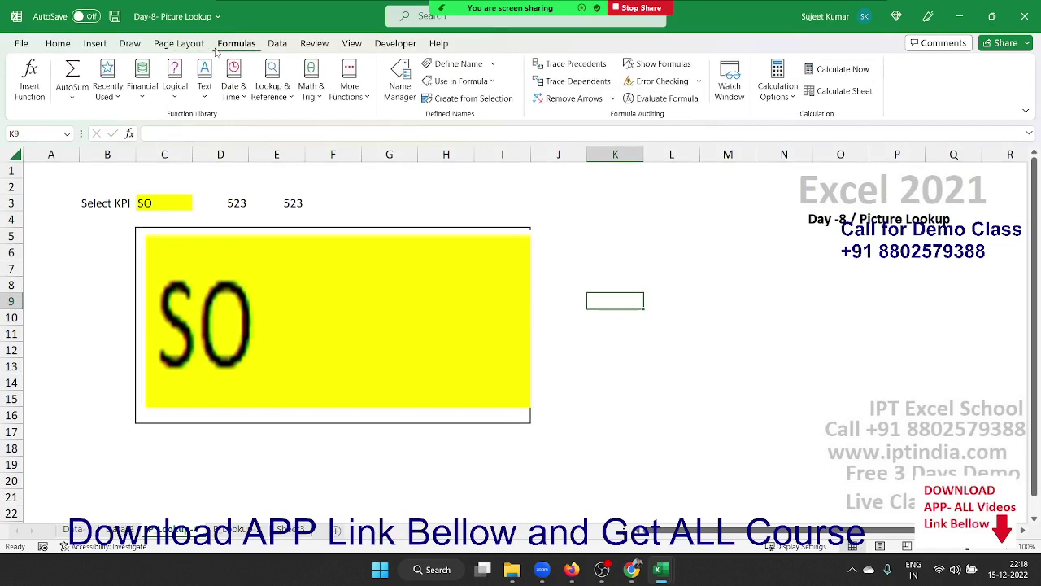
{"action": "left_click", "coordinate": [457, 65]}
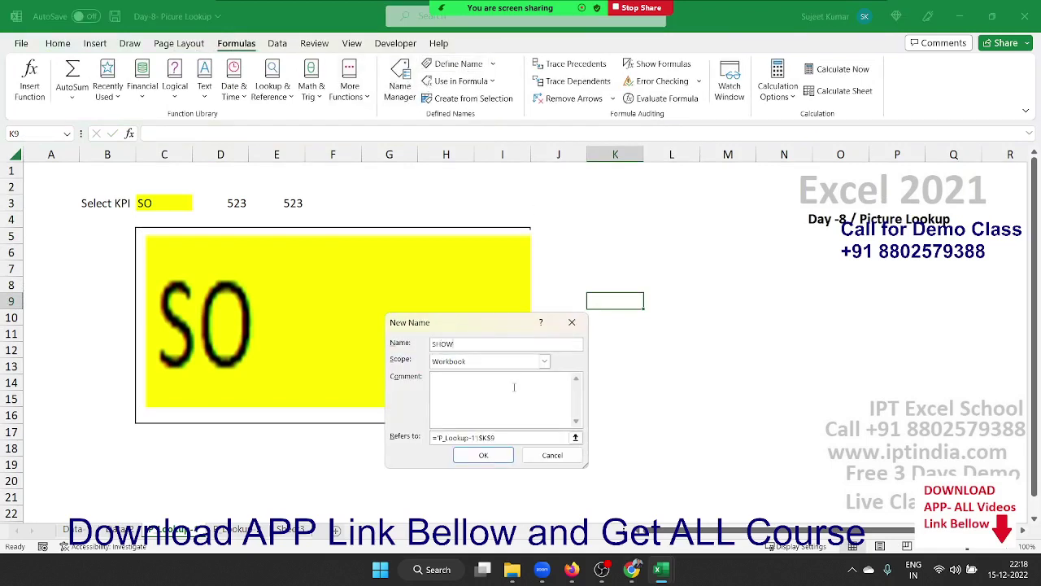
{"action": "left_click_drag", "start_coordinate": [488, 323], "coordinate": [617, 215]}
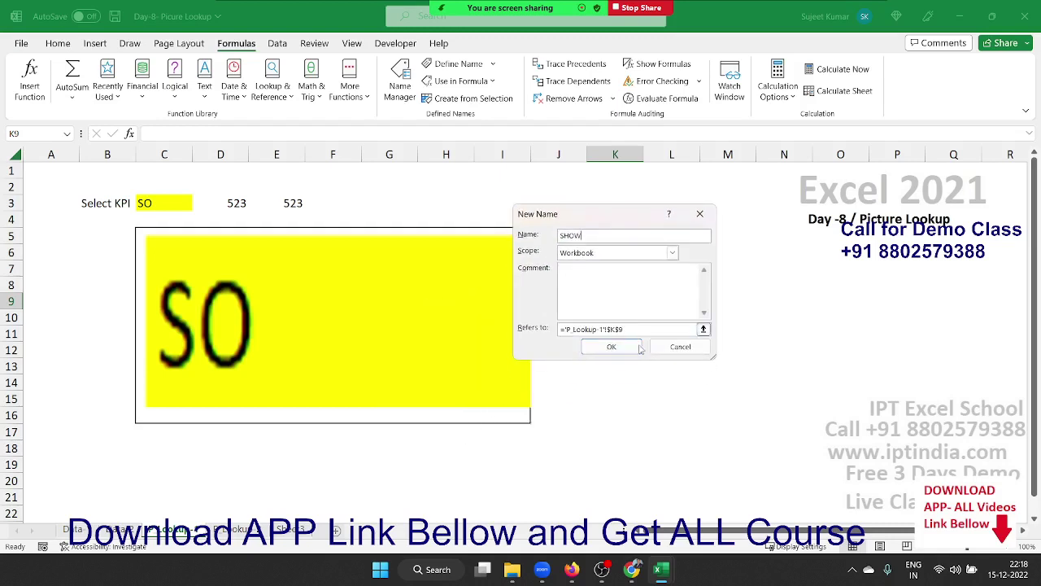
{"action": "double_click", "coordinate": [593, 329]}
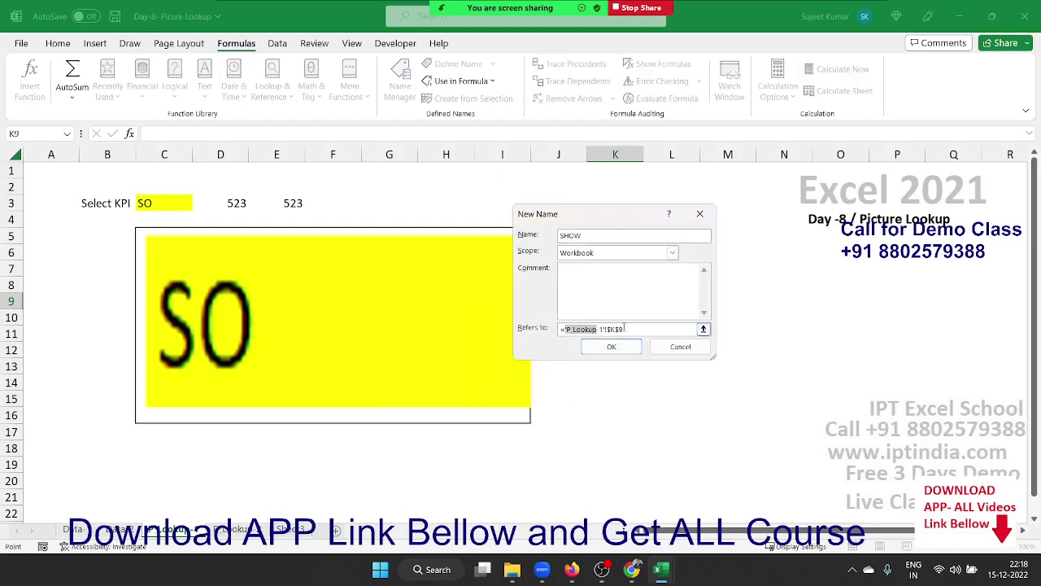
{"action": "left_click_drag", "start_coordinate": [624, 328], "coordinate": [565, 329]}
{"action": "key", "text": "BackSpace"}
{"action": "type", "text": "=indirect("}
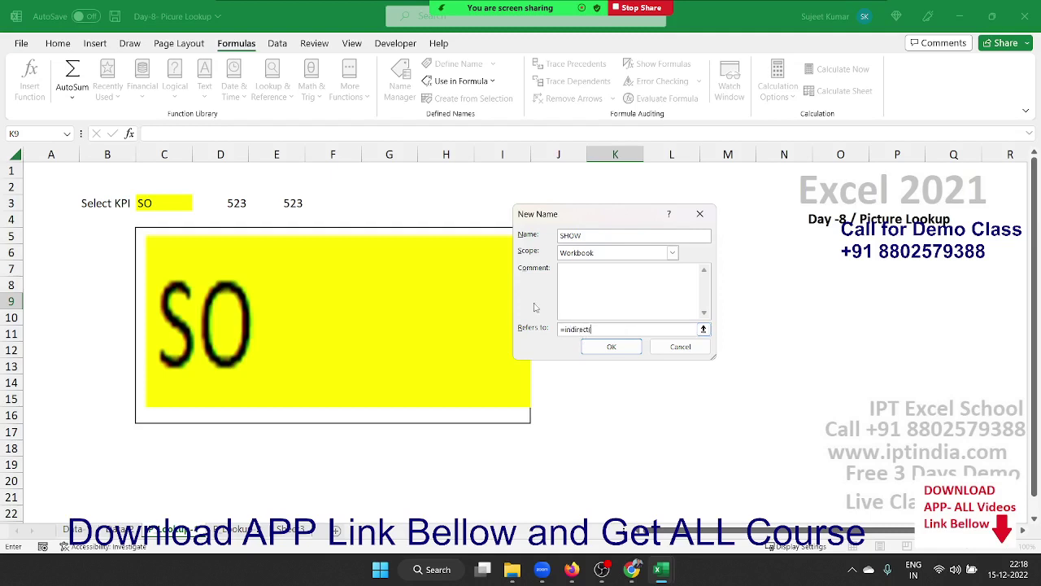
{"action": "left_click", "coordinate": [148, 202]}
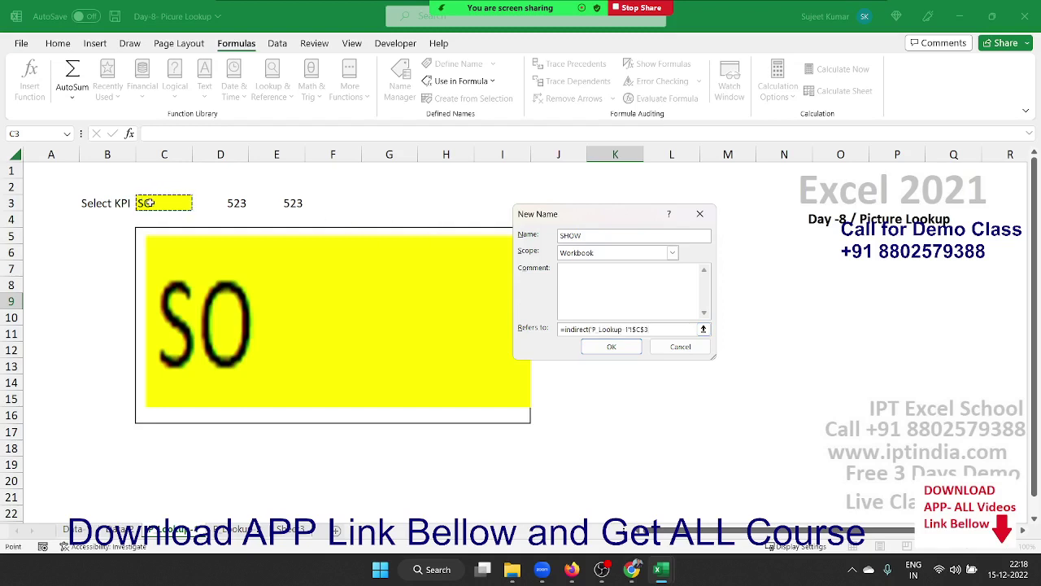
{"action": "type", "text": ")"}
{"action": "left_click", "coordinate": [610, 346]}
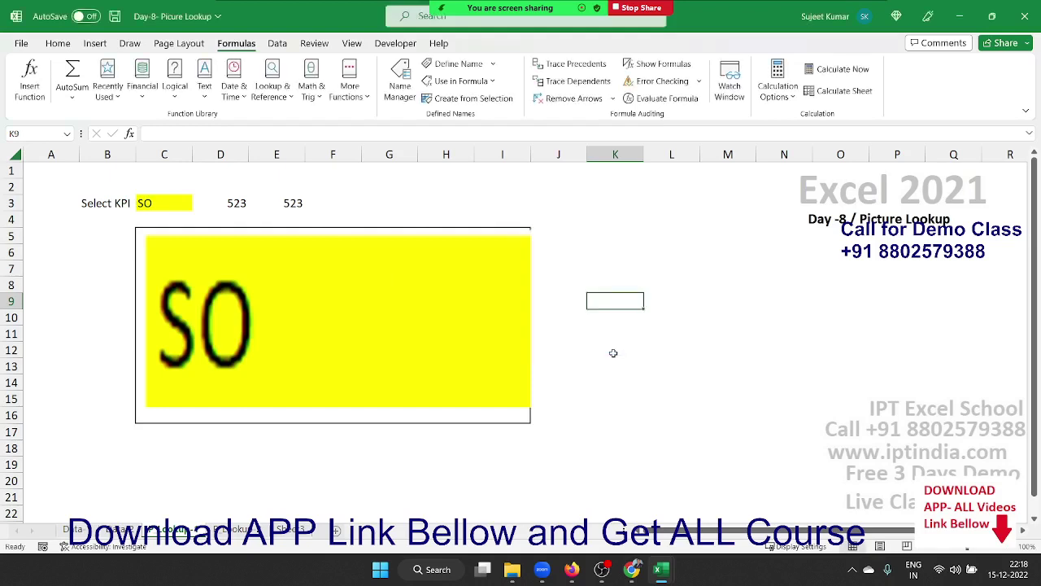
- Enter =SUM(SHOW) in F3, returning 523
{"action": "left_click", "coordinate": [553, 220]}
{"action": "left_click", "coordinate": [386, 201]}
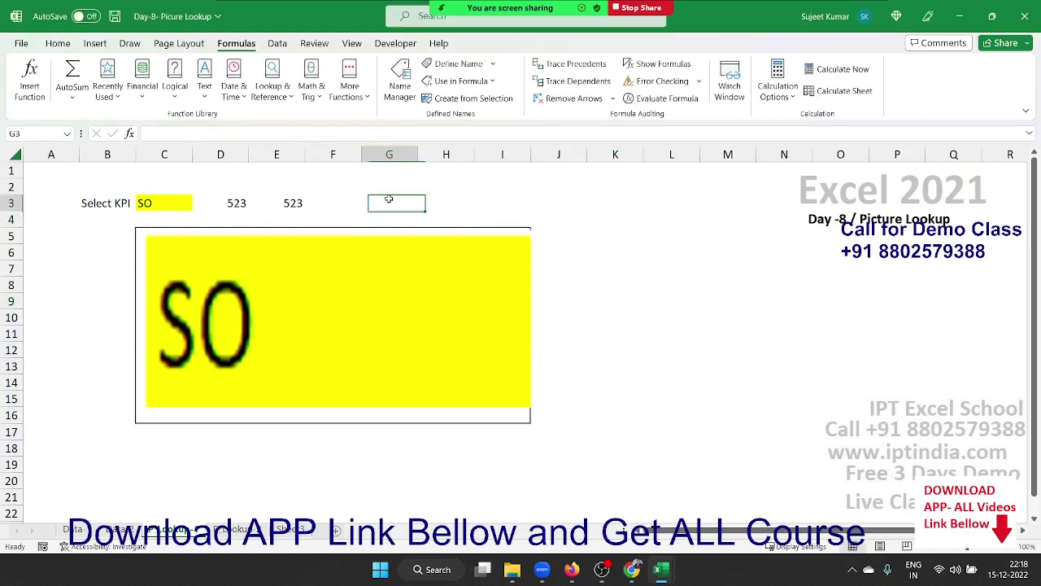
{"action": "left_click", "coordinate": [323, 206]}
{"action": "type", "text": "=sum("}
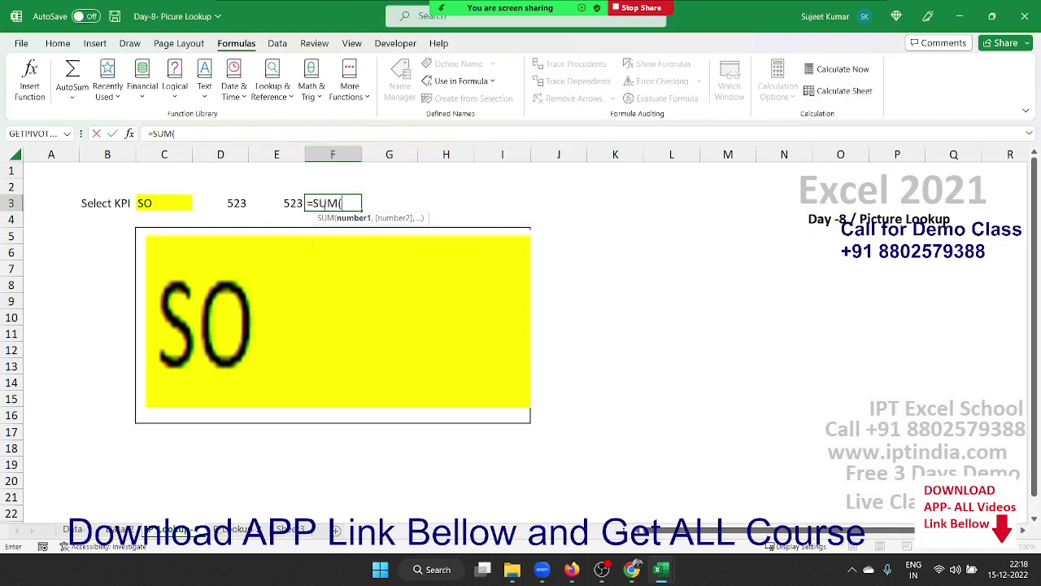
{"action": "type", "text": "sh"}
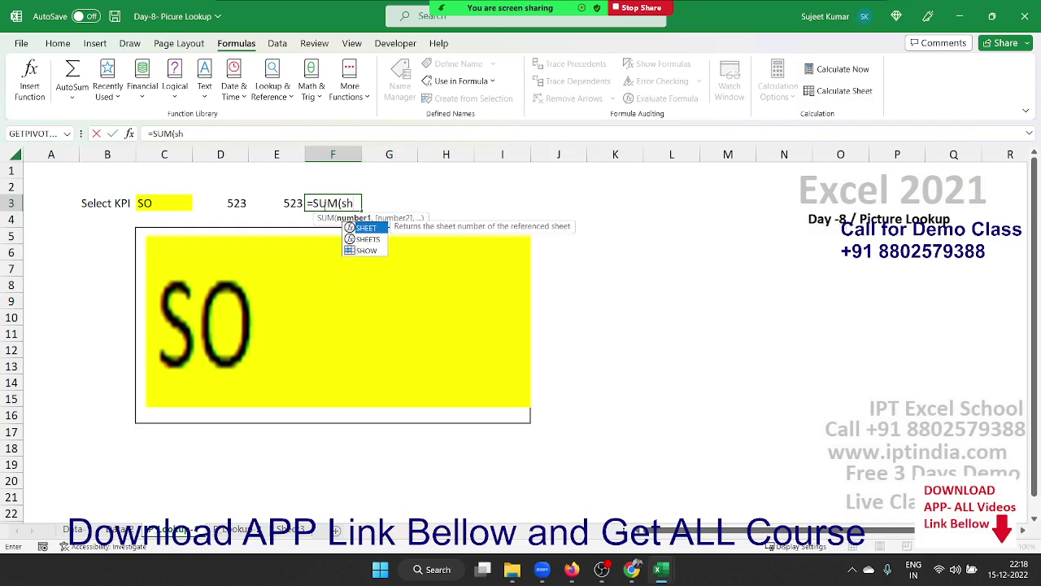
{"action": "key", "text": "Down"}
{"action": "key", "text": "Down"}
{"action": "key", "text": "Tab"}
{"action": "type", "text": ")"}
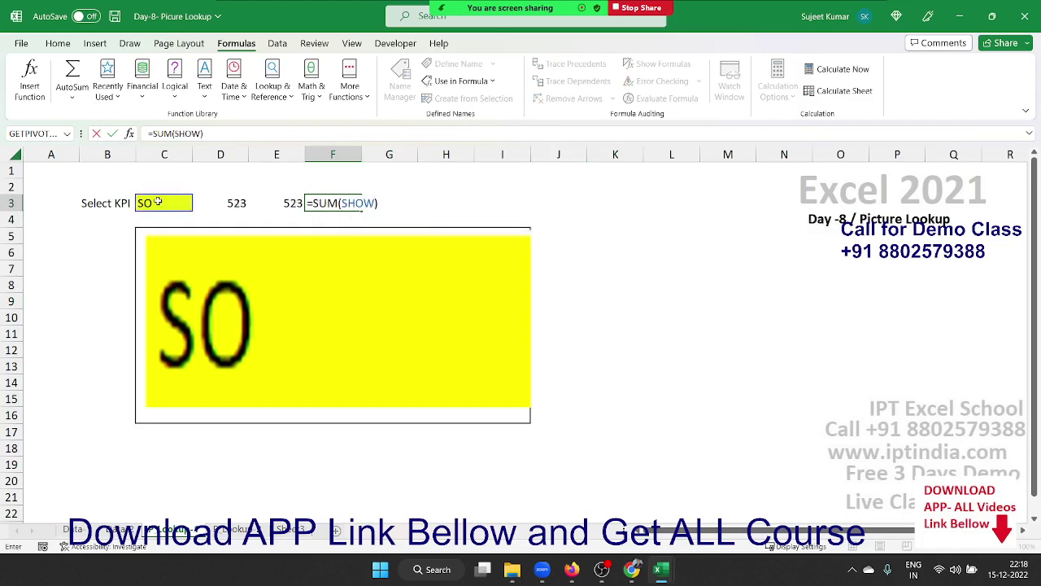
{"action": "key", "text": "ctrl+Return"}
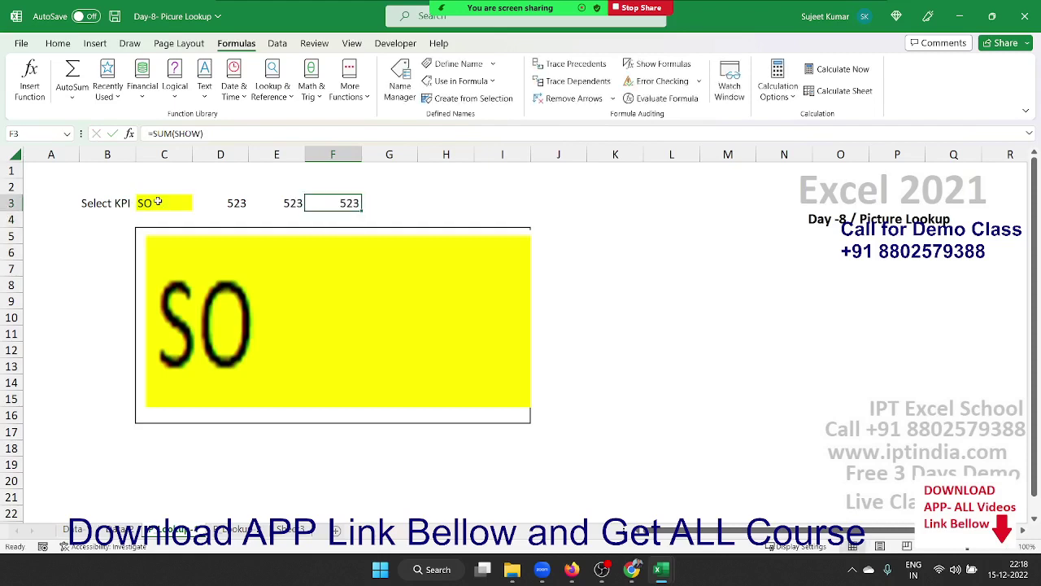
- Set the linked picture's formula to =SHOW
{"action": "left_click", "coordinate": [234, 325]}
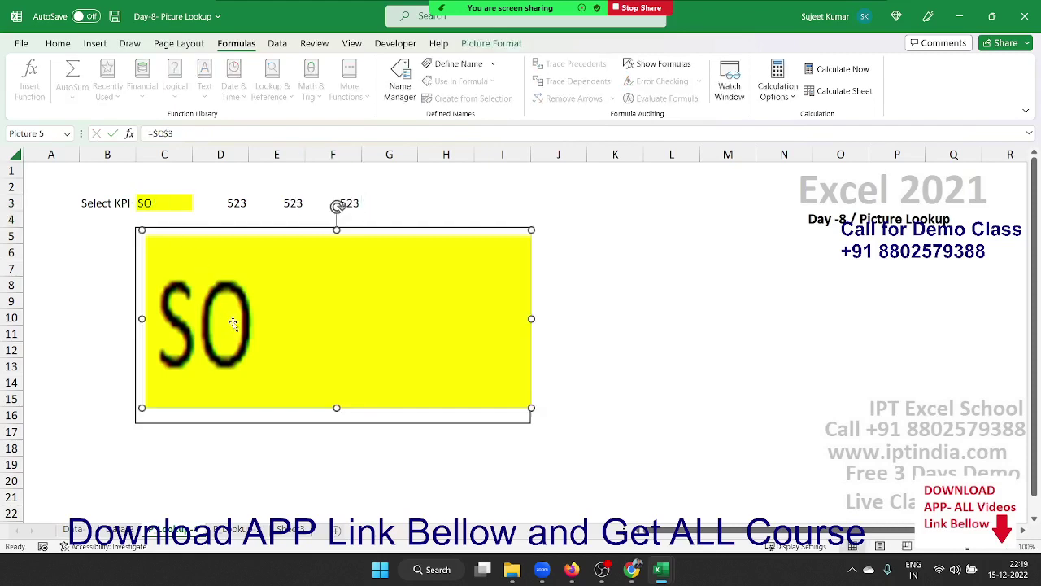
{"action": "left_click", "coordinate": [185, 134]}
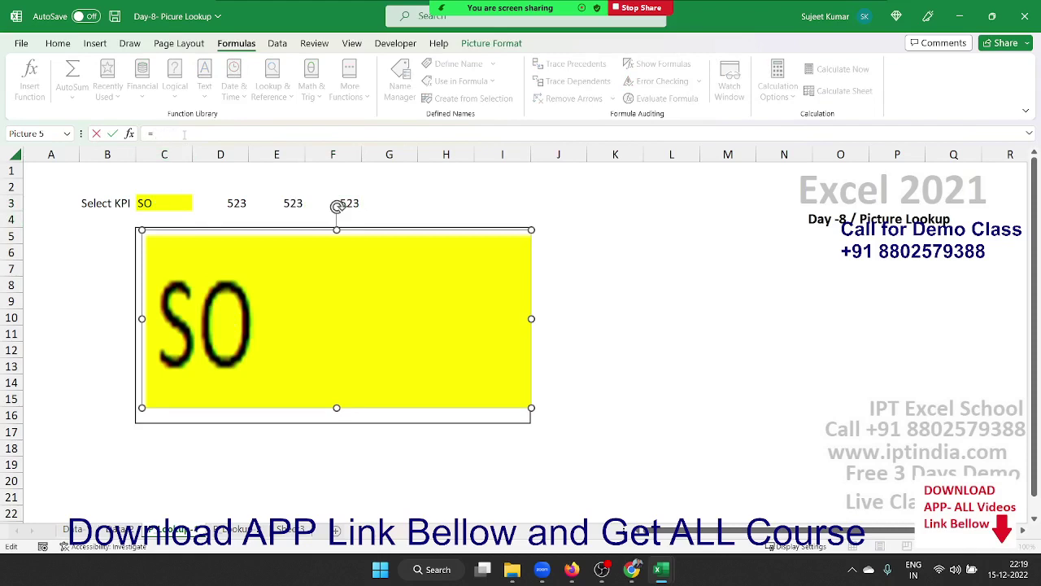
{"action": "type", "text": "show"}
{"action": "key", "text": "Tab"}
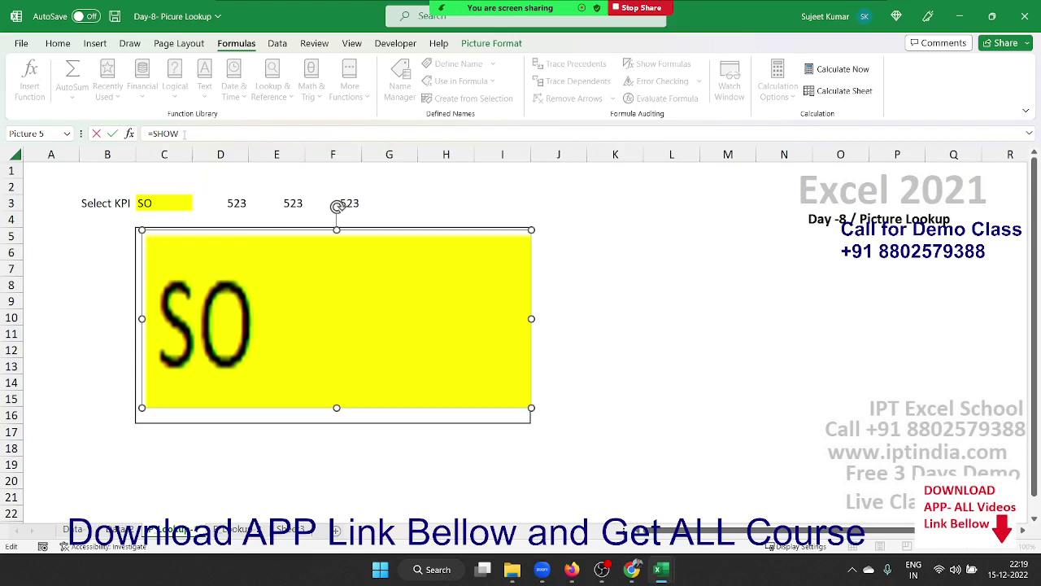
{"action": "key", "text": "Return"}
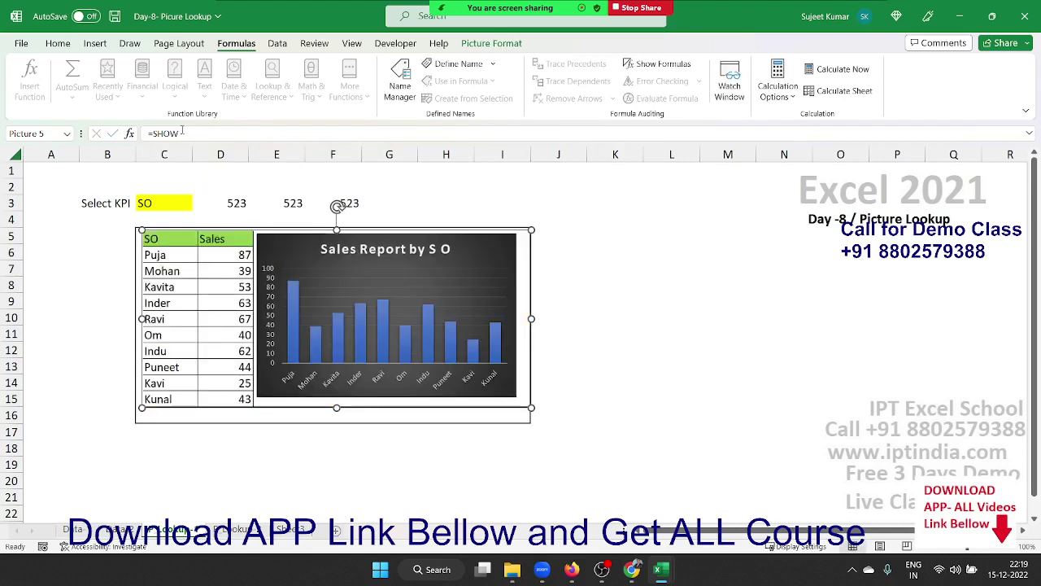
- Pick Month, City, then Course in C3, ending on the Course table and pie chart
{"action": "left_click", "coordinate": [171, 200]}
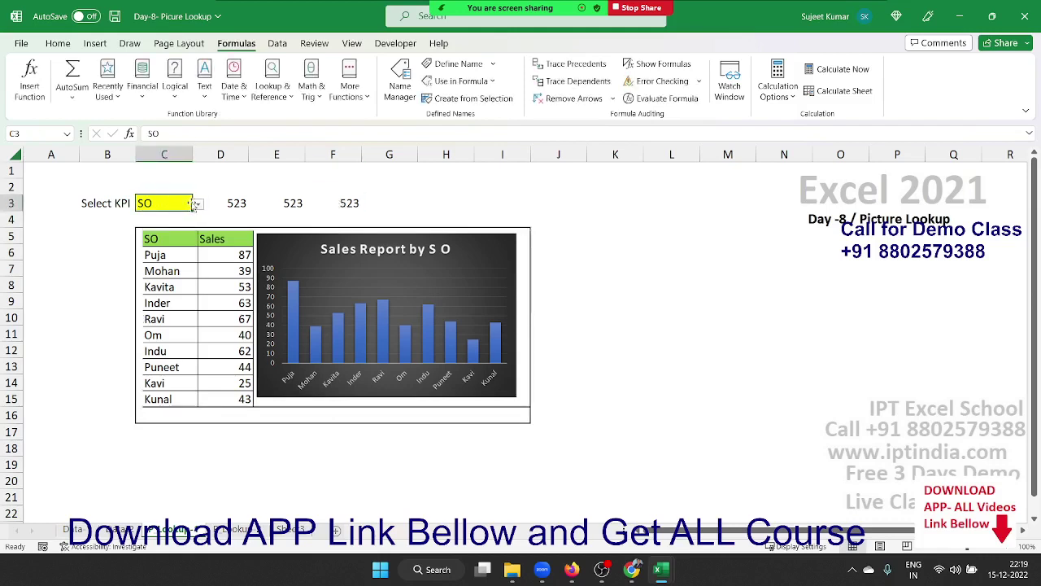
{"action": "left_click", "coordinate": [197, 204]}
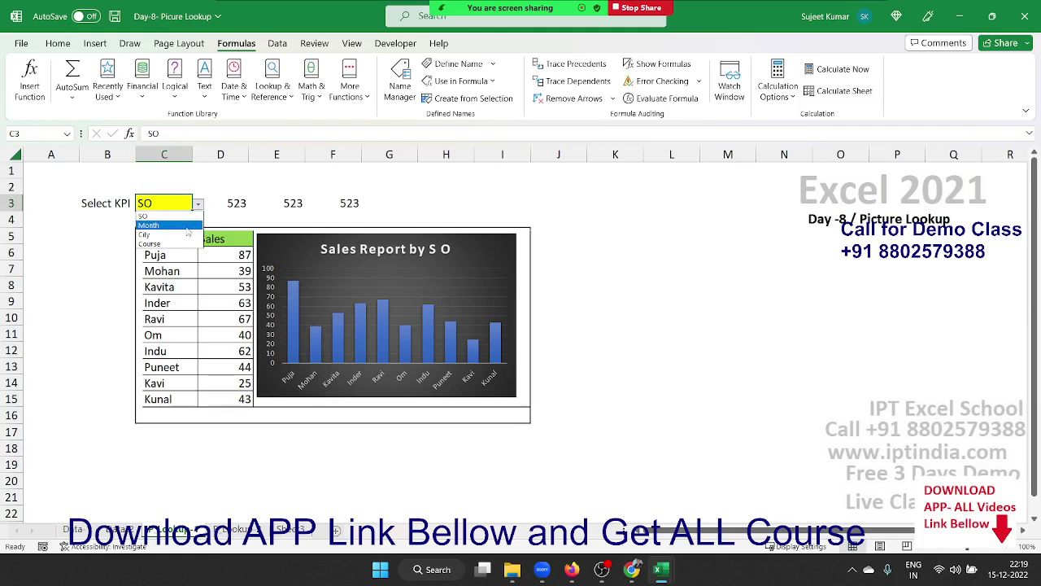
{"action": "left_click", "coordinate": [187, 225]}
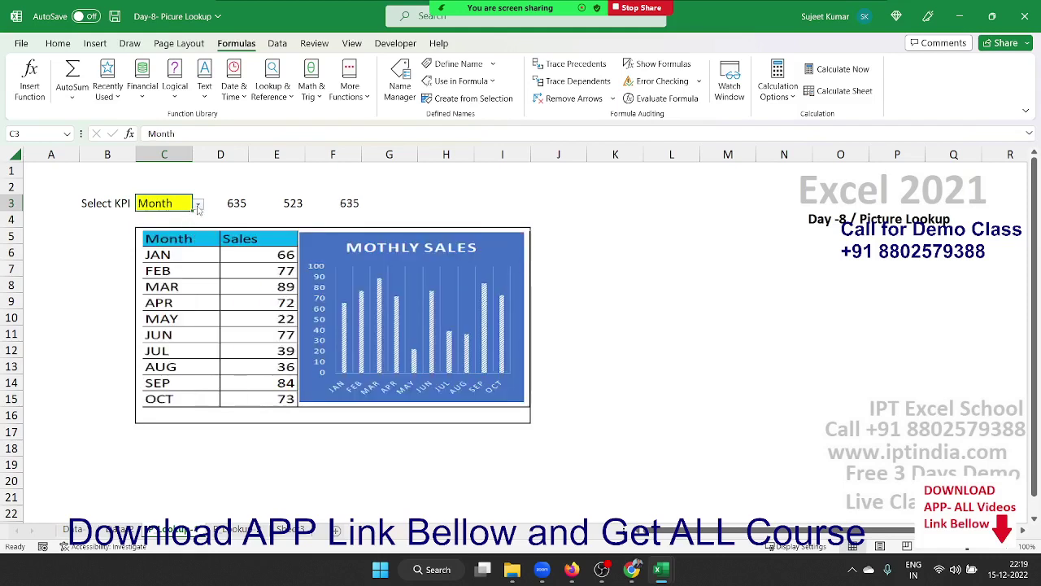
{"action": "left_click", "coordinate": [197, 205]}
{"action": "left_click", "coordinate": [194, 213]}
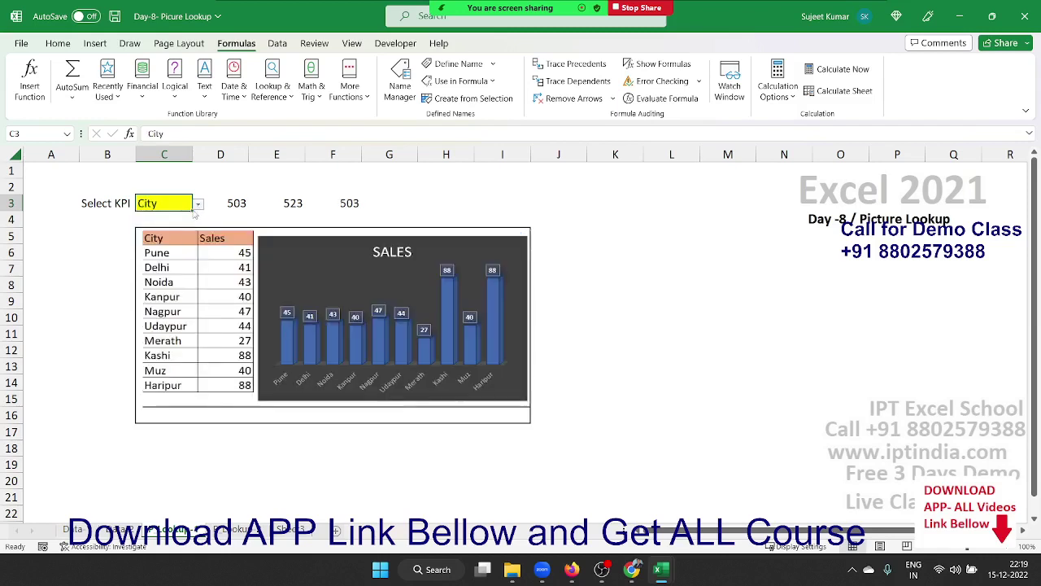
{"action": "left_click", "coordinate": [197, 203]}
{"action": "left_click", "coordinate": [193, 228]}
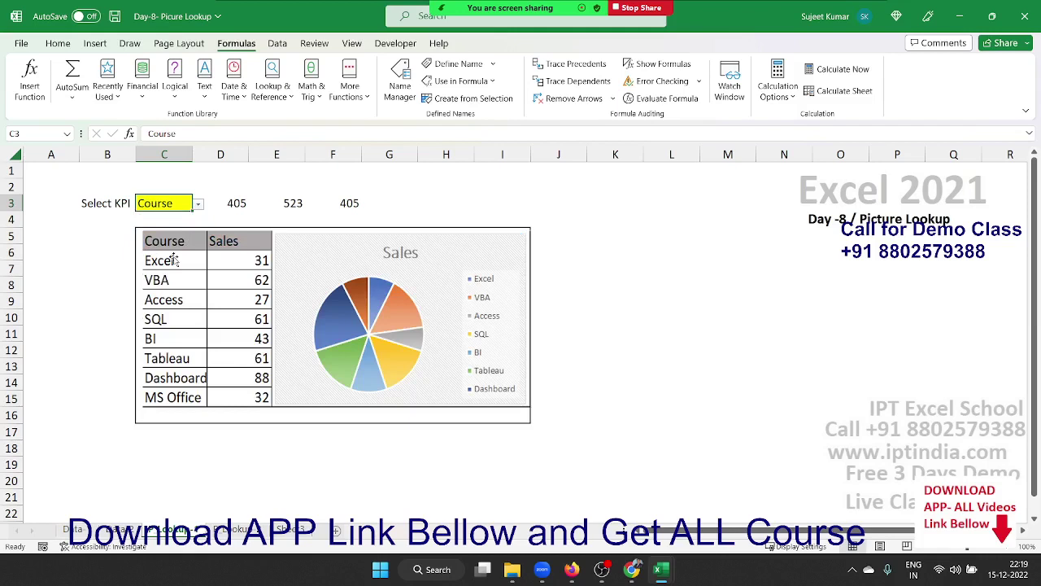
{"action": "left_click", "coordinate": [198, 205]}
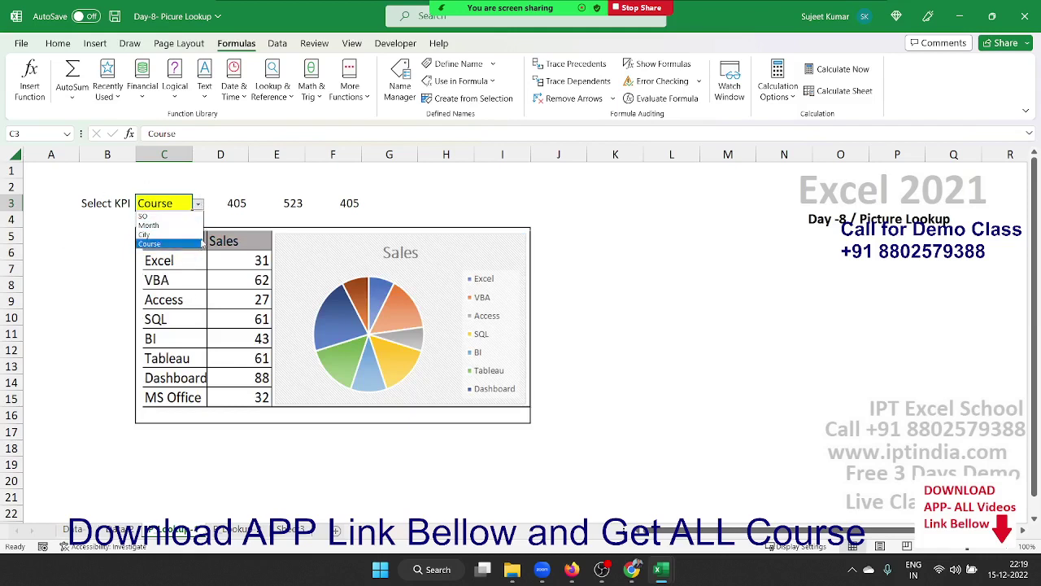
{"action": "key", "text": "Escape"}
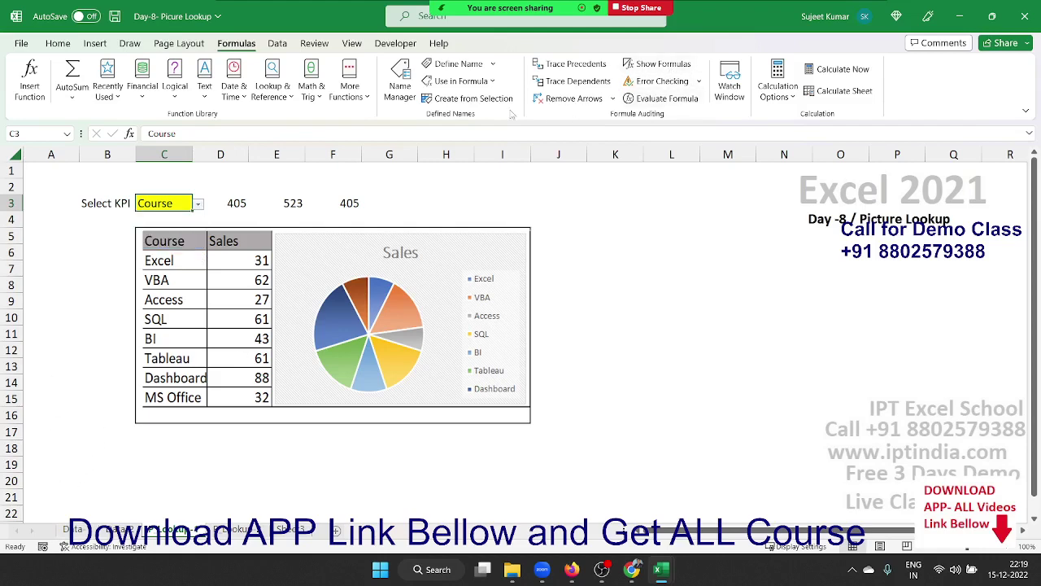
{"action": "left_click", "coordinate": [278, 43]}
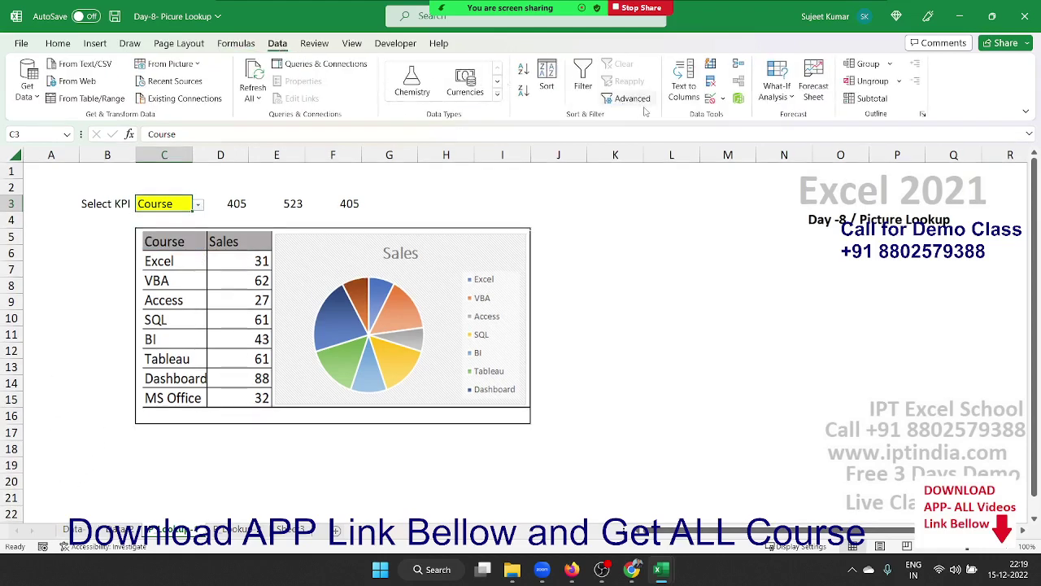
{"action": "left_click", "coordinate": [710, 99]}
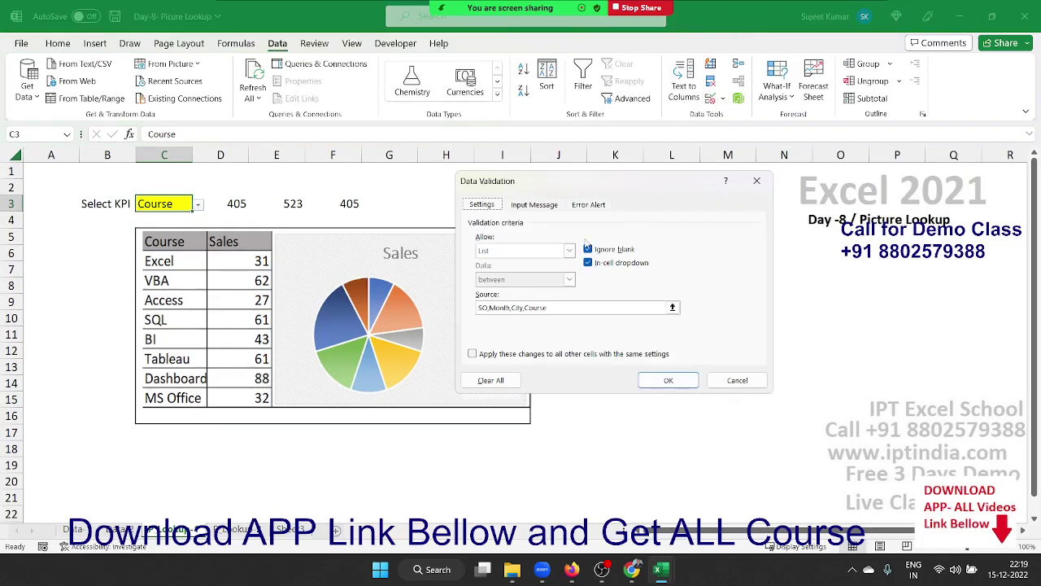
{"action": "left_click", "coordinate": [555, 309]}
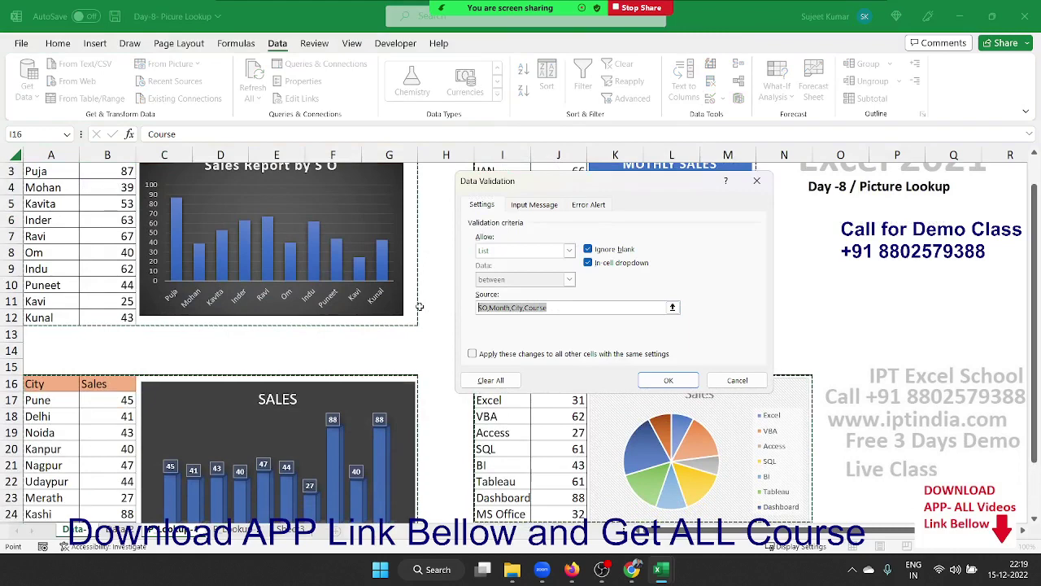
{"action": "key", "text": "Escape"}
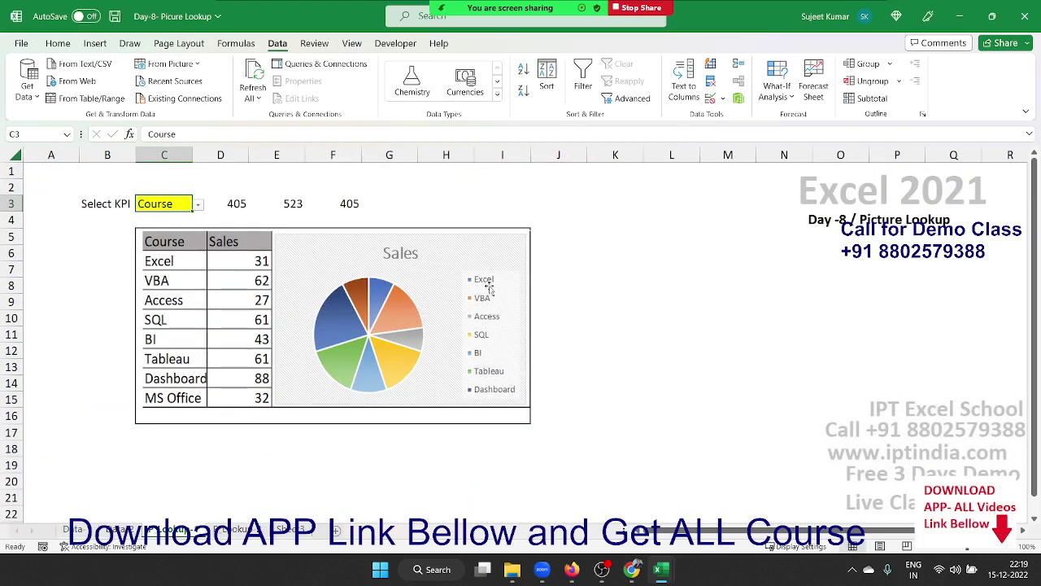
- Select the SO table and chart, A2:G12, on the Data-1 sheet
{"action": "left_click", "coordinate": [74, 529]}
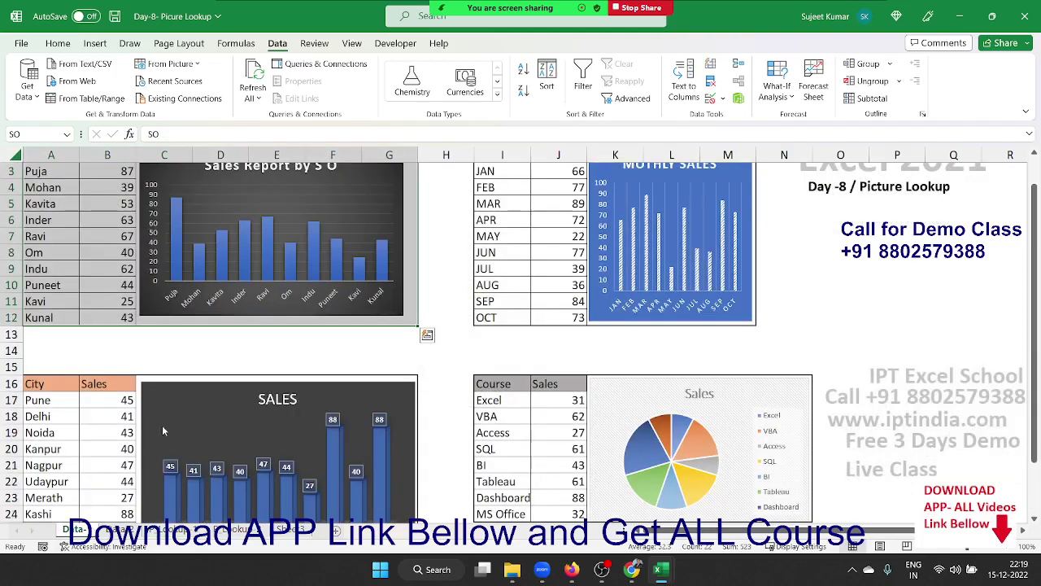
{"action": "scroll", "coordinate": [162, 410], "scroll_direction": "up", "scroll_amount": 1}
{"action": "left_click", "coordinate": [117, 383]}
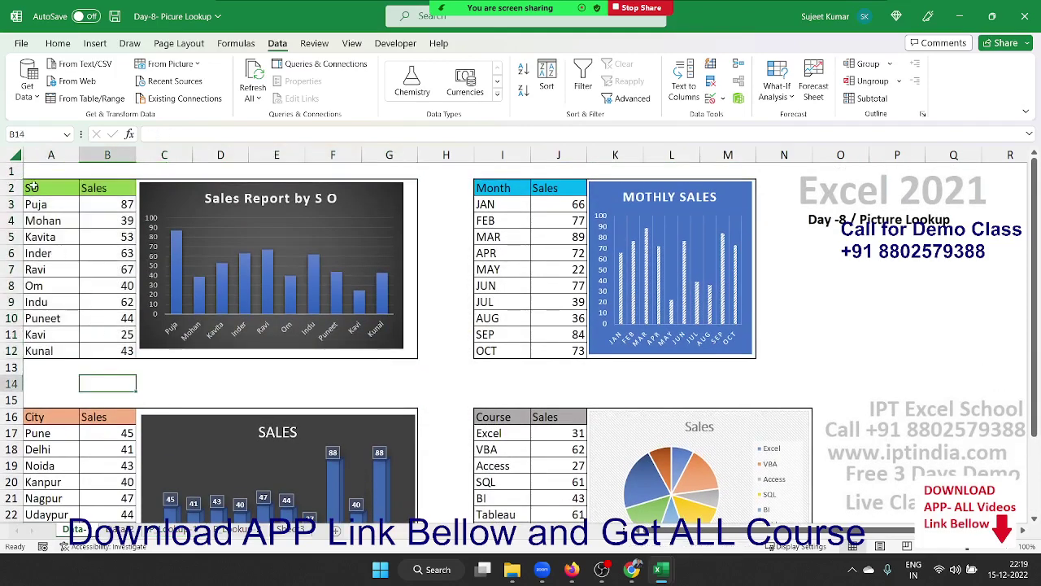
{"action": "mouse_move", "coordinate": [34, 187]}
{"action": "left_mouse_down"}
{"action": "mouse_move", "coordinate": [276, 257]}
{"action": "mouse_move", "coordinate": [379, 349]}
{"action": "left_mouse_up"}
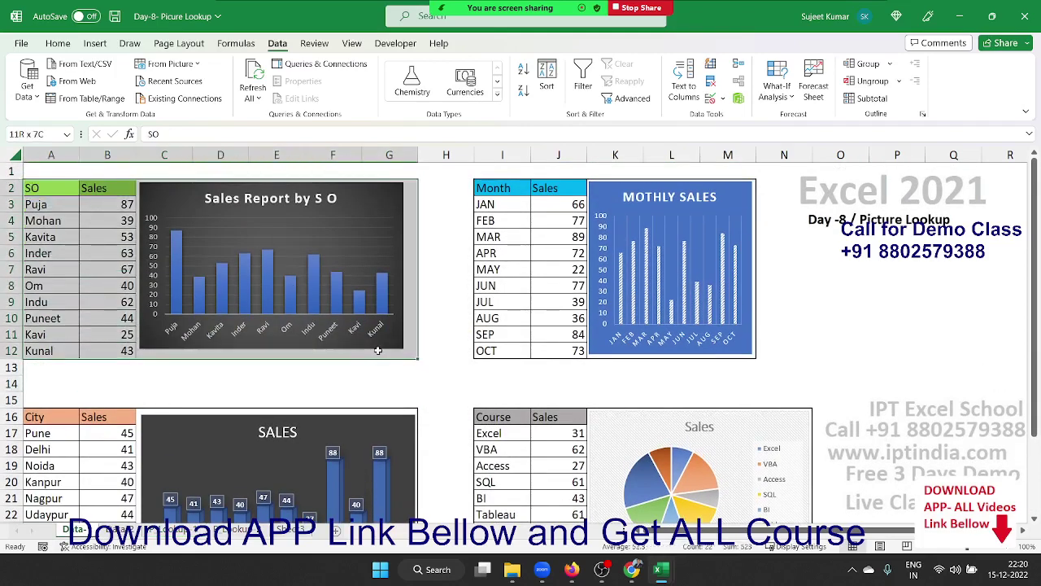
- Review the names City, Course, Month, SHOW and SO in Name Manager
{"action": "left_click", "coordinate": [58, 43]}
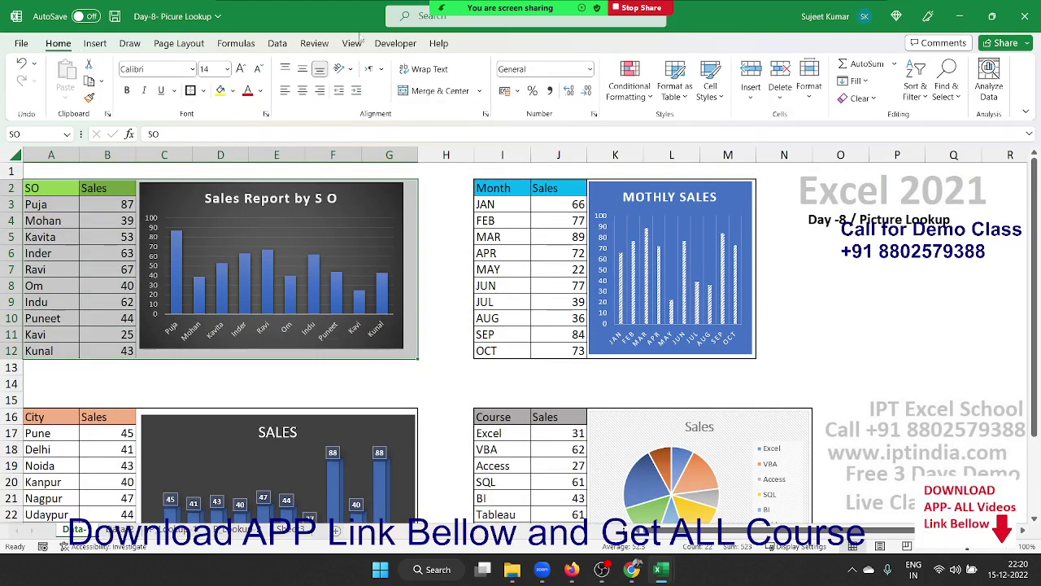
{"action": "left_click", "coordinate": [236, 43]}
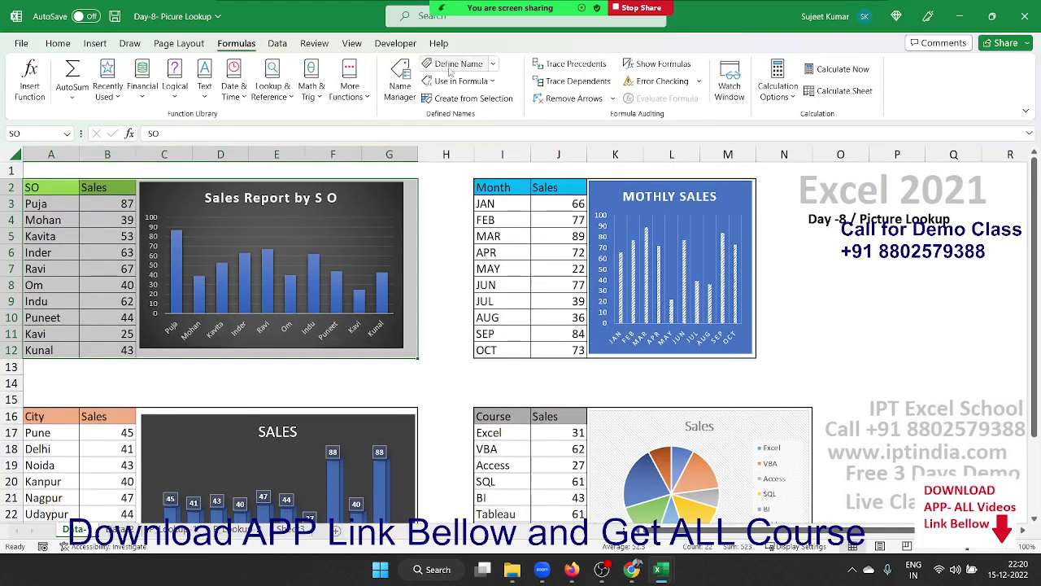
{"action": "left_click", "coordinate": [449, 66]}
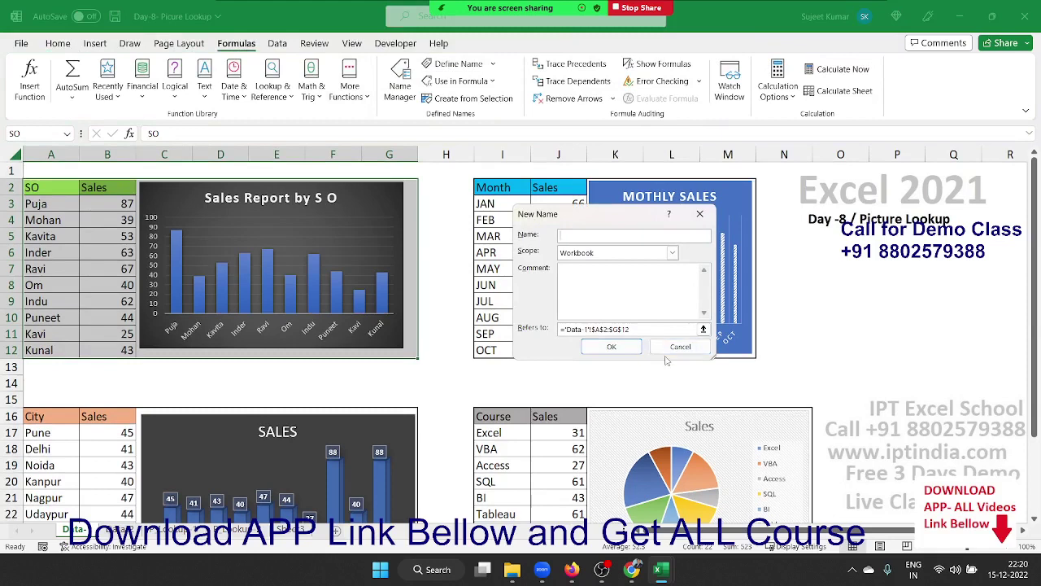
{"action": "key", "text": "Escape"}
{"action": "left_click", "coordinate": [400, 86]}
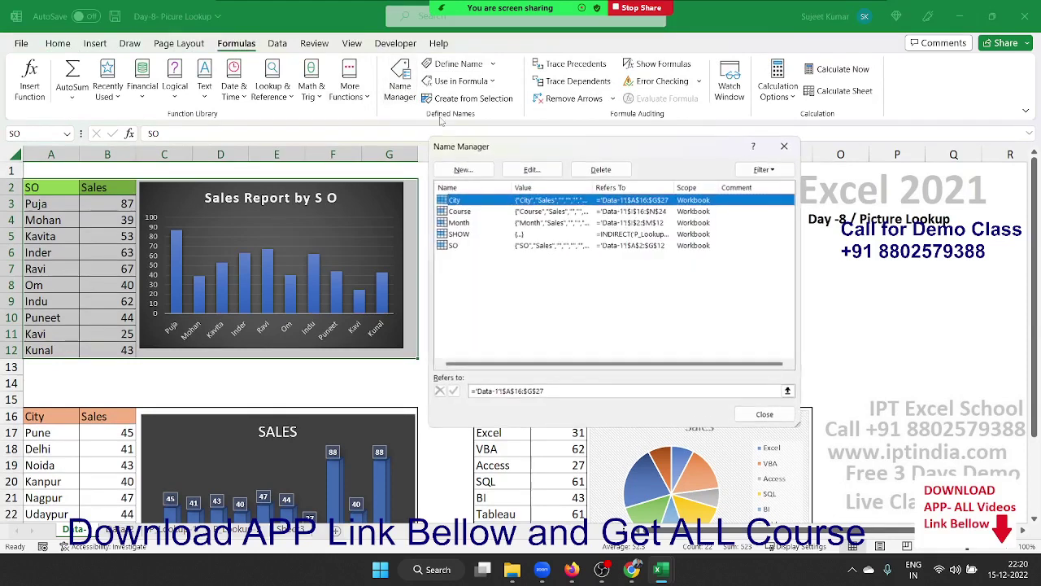
{"action": "left_click", "coordinate": [459, 212]}
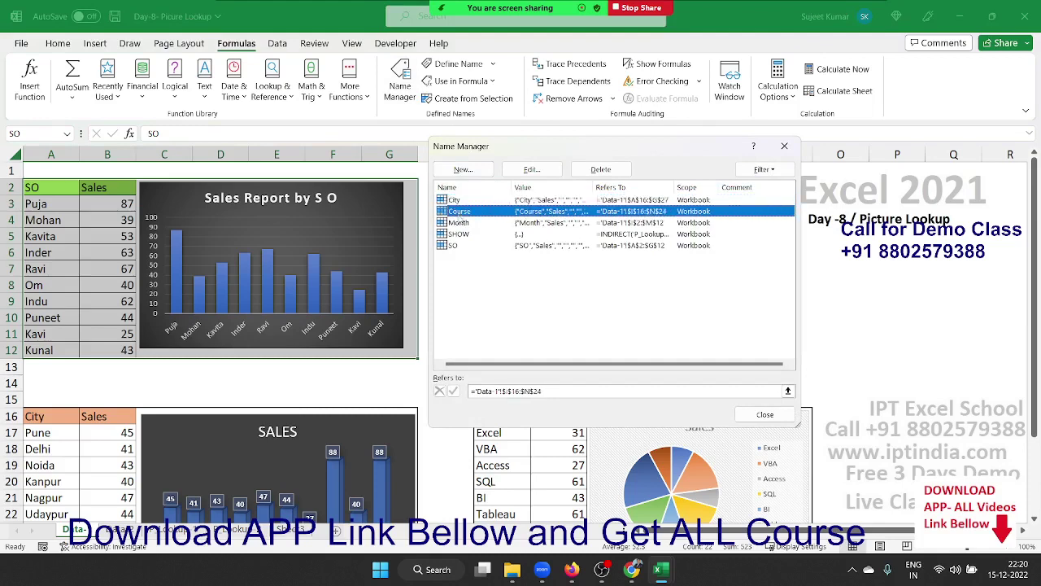
{"action": "left_click", "coordinate": [461, 223]}
{"action": "left_click", "coordinate": [462, 233]}
{"action": "left_click", "coordinate": [462, 245]}
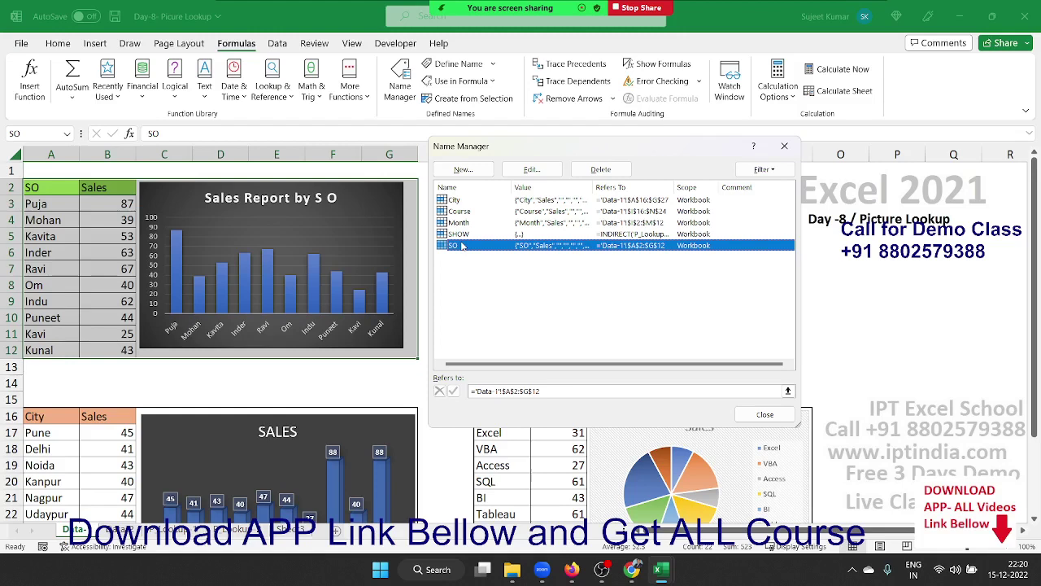
{"action": "key", "text": "Escape"}
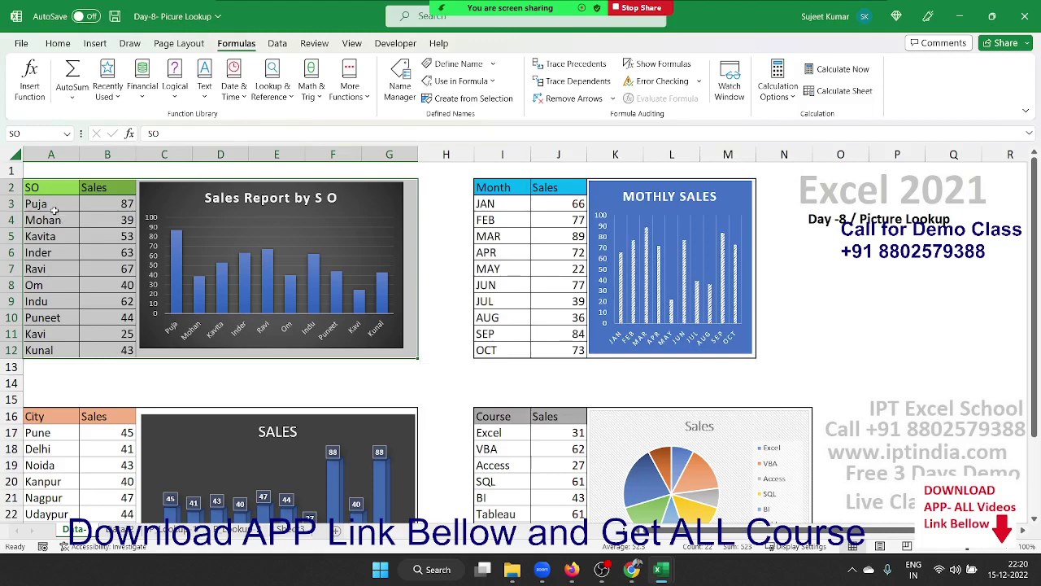
- Copy the SO sales table and chart, then paste it as a linked picture at L5 on the Select KPI sheet
{"action": "key", "text": "ctrl+c"}
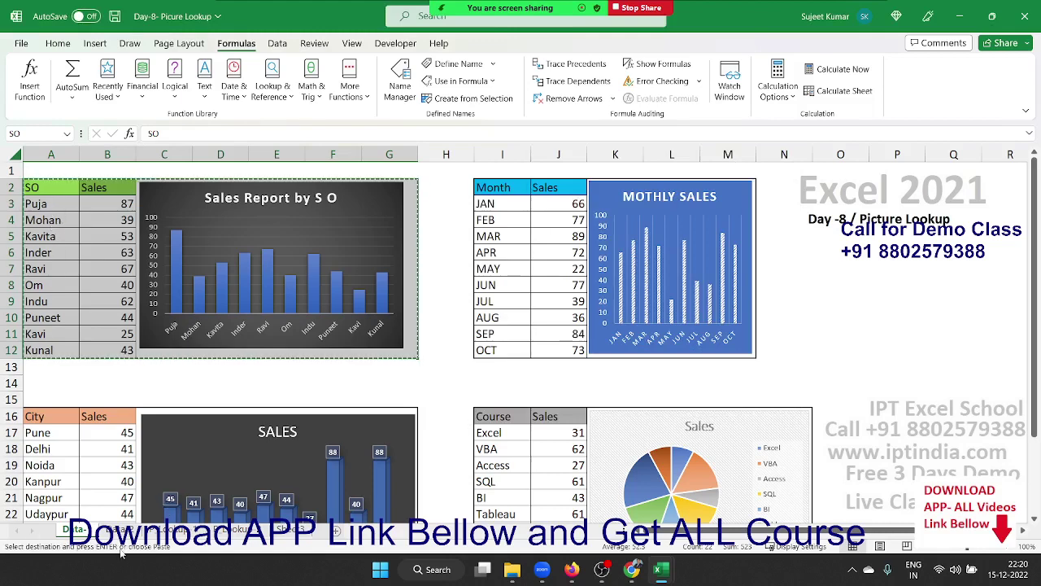
{"action": "left_click", "coordinate": [234, 529]}
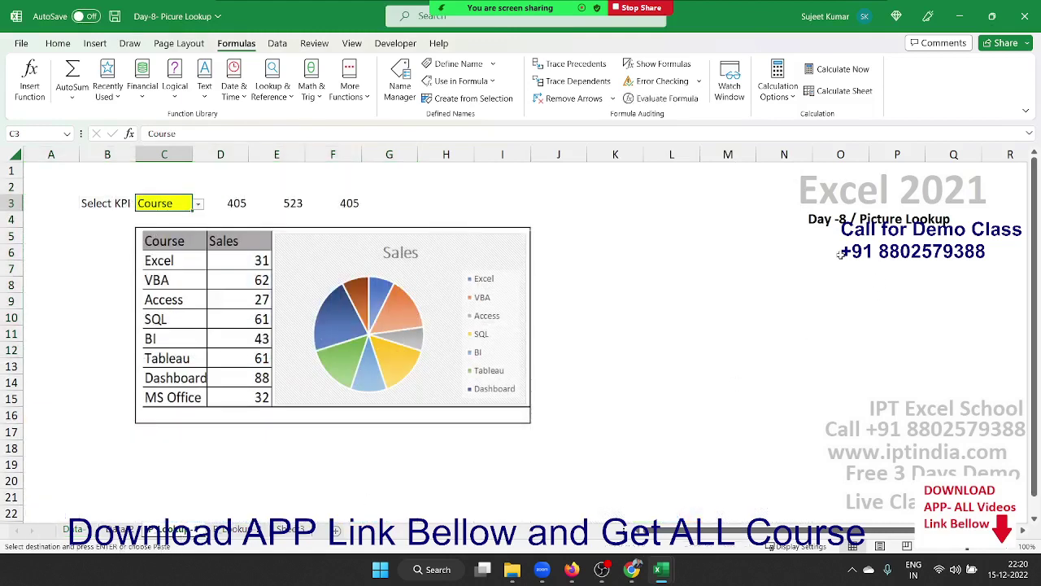
{"action": "left_click", "coordinate": [679, 237]}
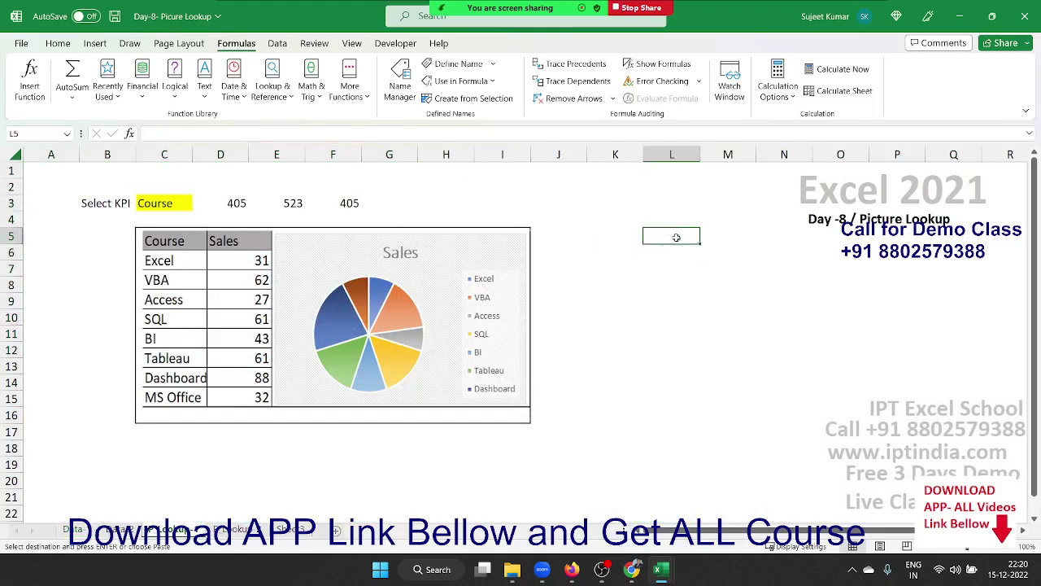
{"action": "left_click", "coordinate": [57, 43]}
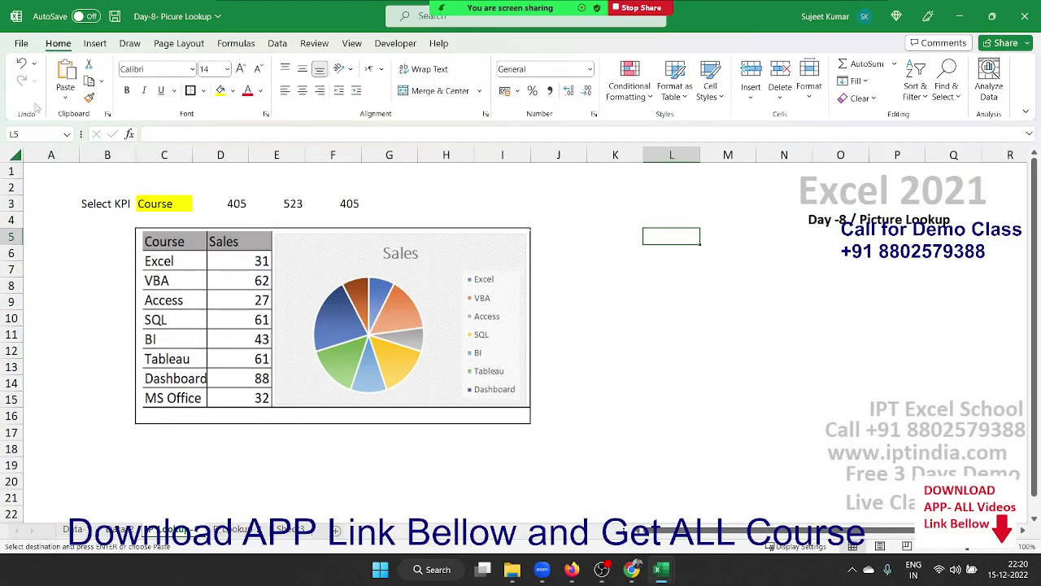
{"action": "left_click", "coordinate": [65, 96]}
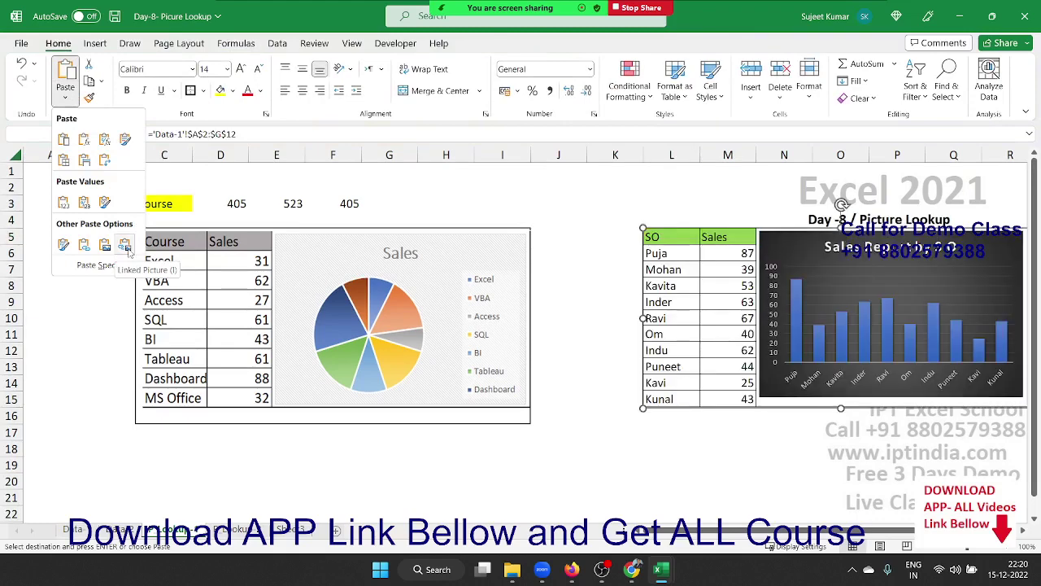
{"action": "left_click", "coordinate": [125, 246]}
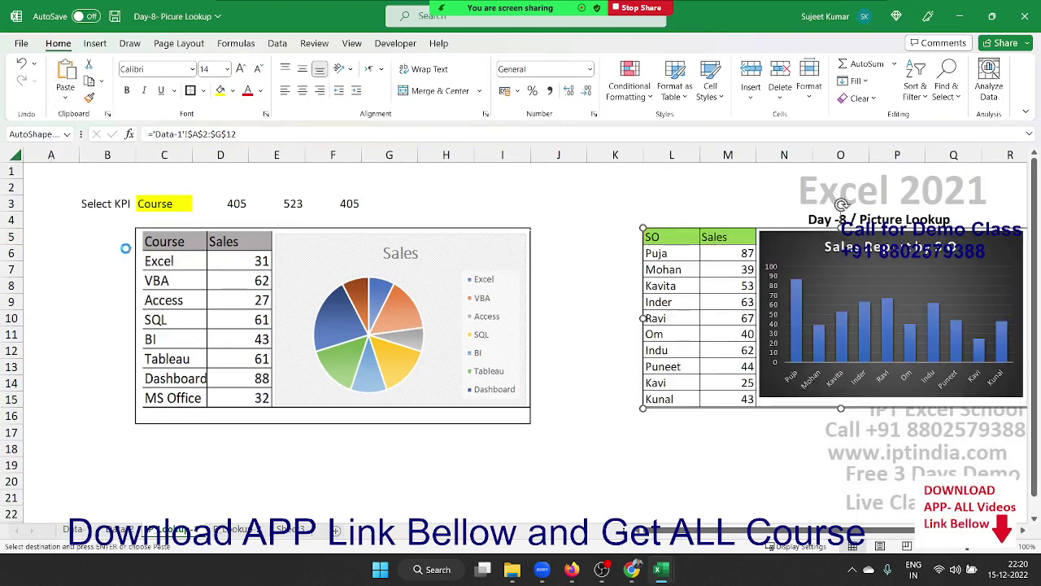
{"action": "left_click", "coordinate": [458, 468]}
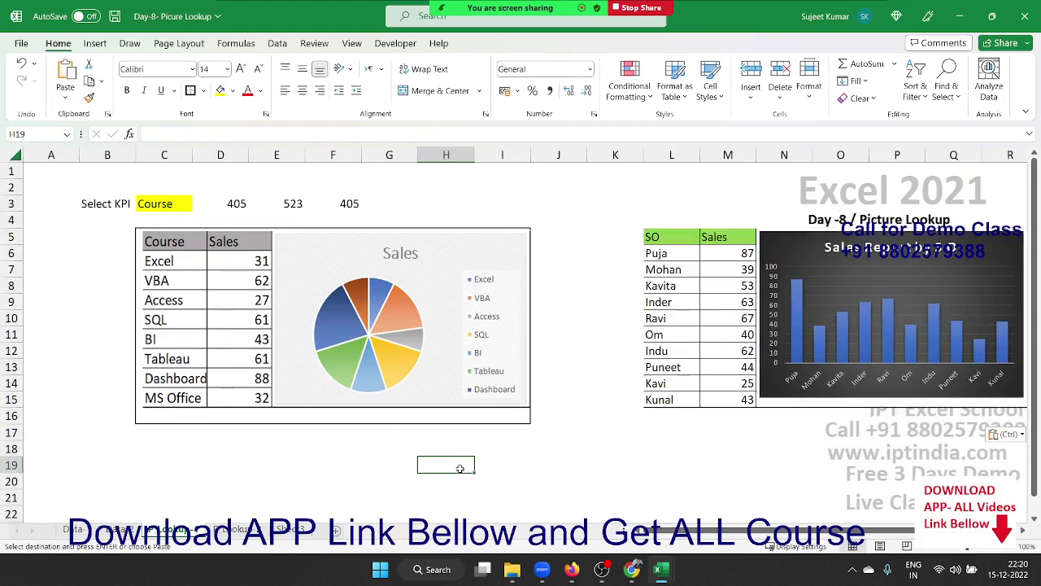
{"action": "left_click", "coordinate": [609, 442]}
{"action": "left_click", "coordinate": [236, 45]}
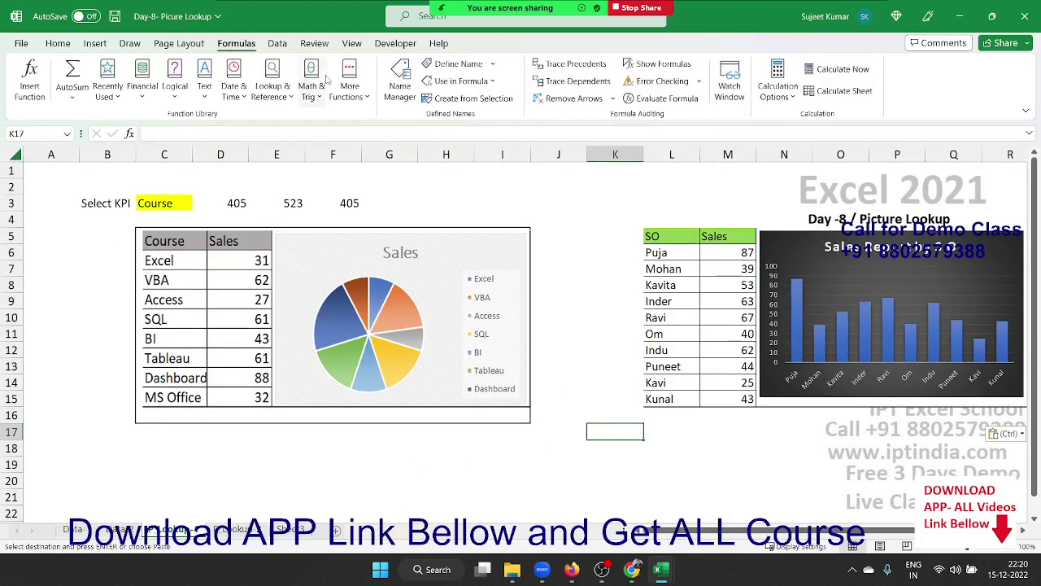
{"action": "left_click", "coordinate": [400, 85]}
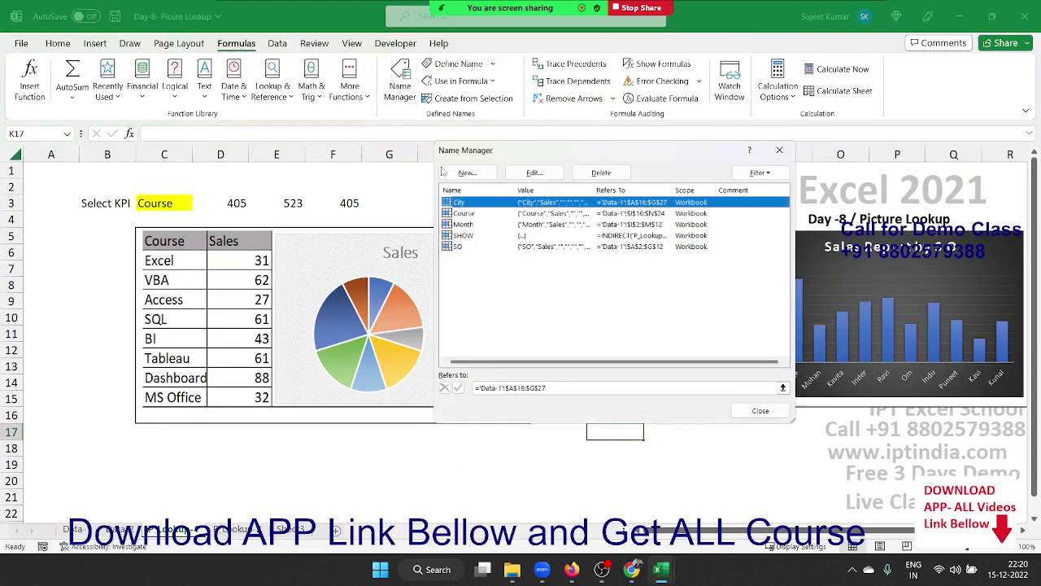
{"action": "left_click", "coordinate": [458, 235]}
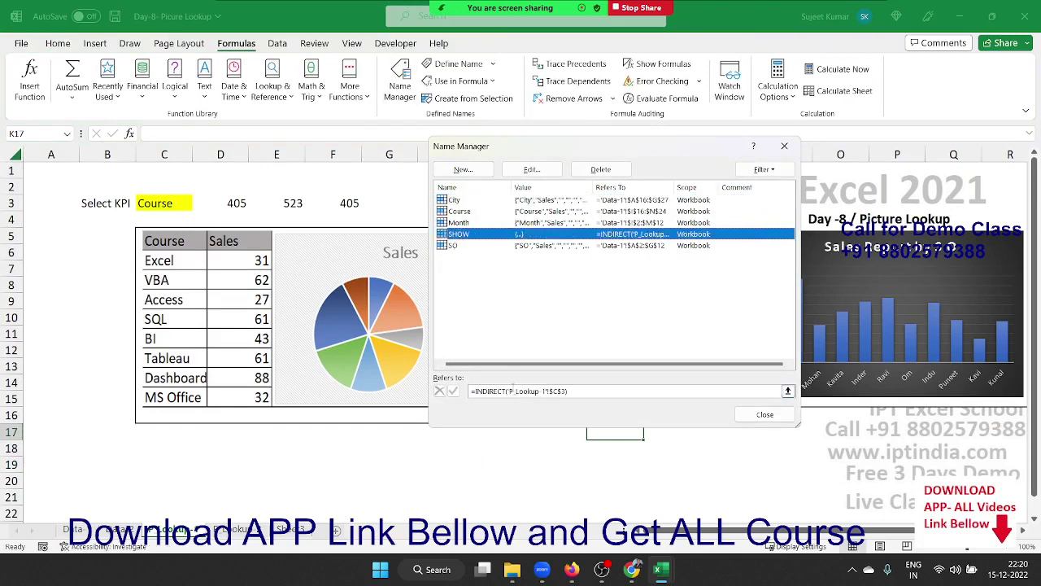
{"action": "left_click", "coordinate": [522, 391]}
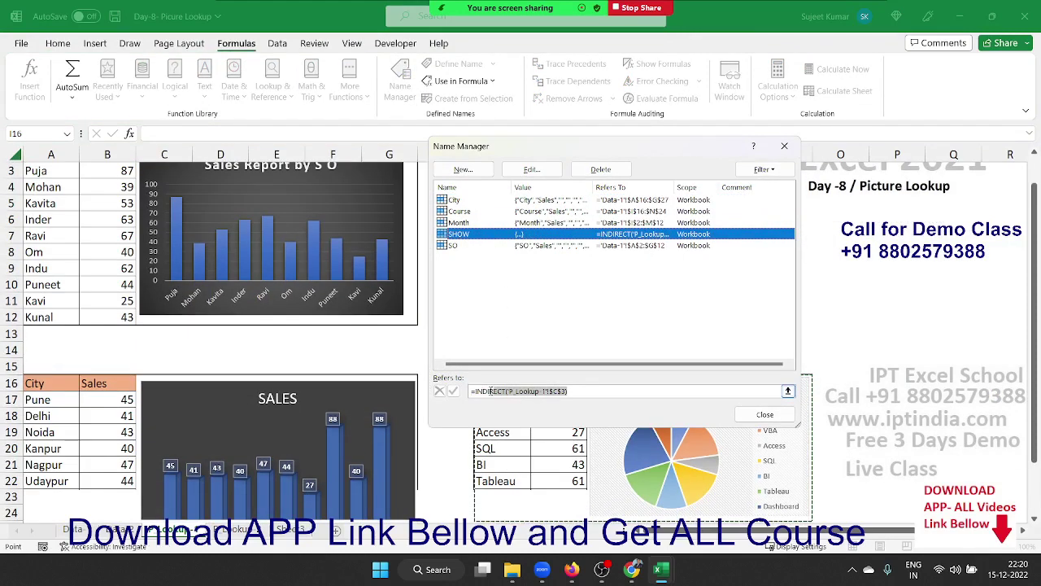
{"action": "left_click", "coordinate": [518, 391]}
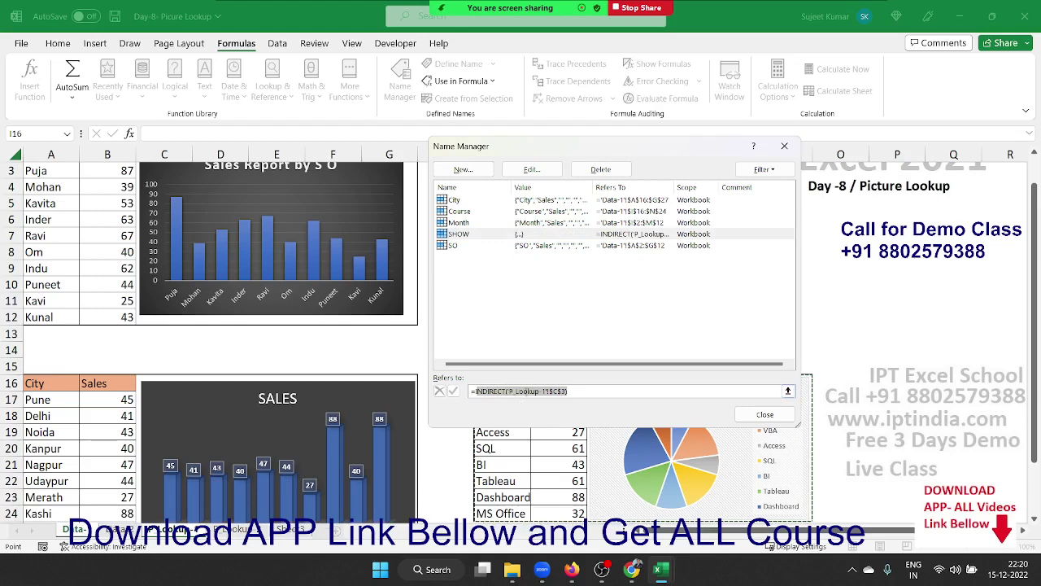
{"action": "key", "text": "Escape"}
{"action": "key", "text": "Escape"}
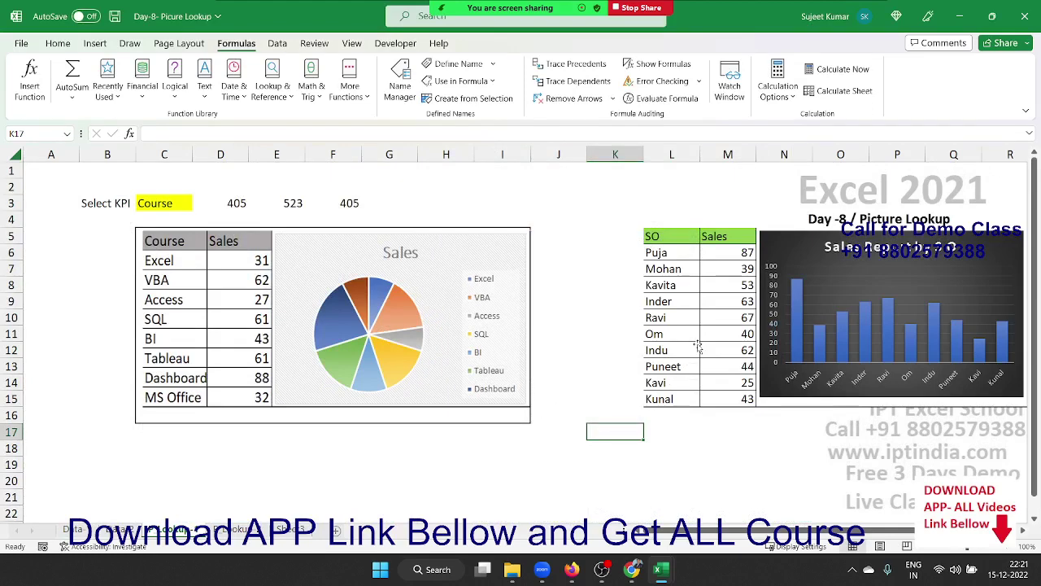
- Nudge the second linked picture into place and replace its 'Data-1' range reference with =SHOW
{"action": "left_click", "coordinate": [698, 346]}
{"action": "left_click_drag", "start_coordinate": [757, 286], "coordinate": [743, 295]}
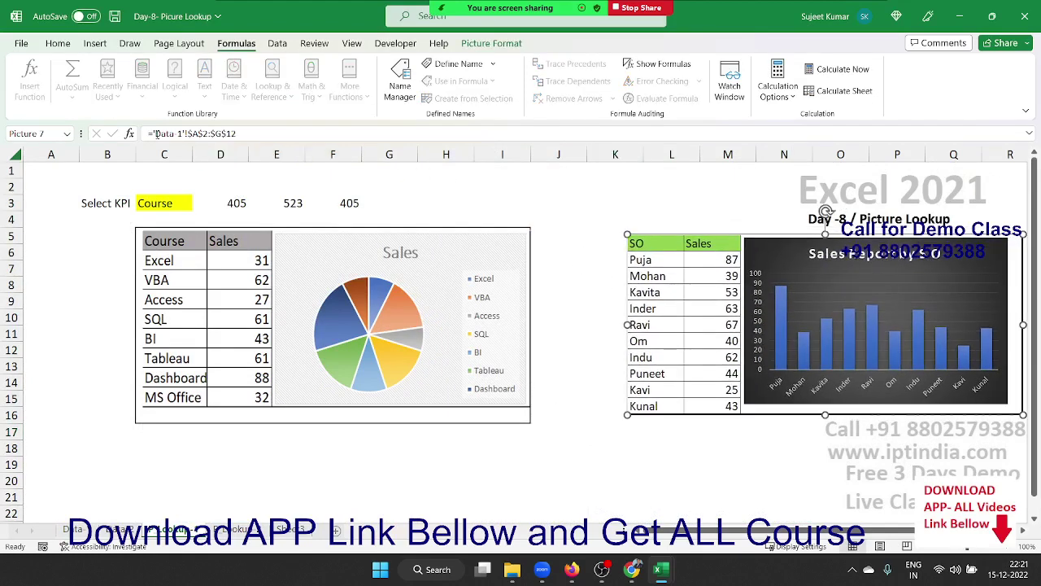
{"action": "left_click_drag", "start_coordinate": [151, 133], "coordinate": [236, 133]}
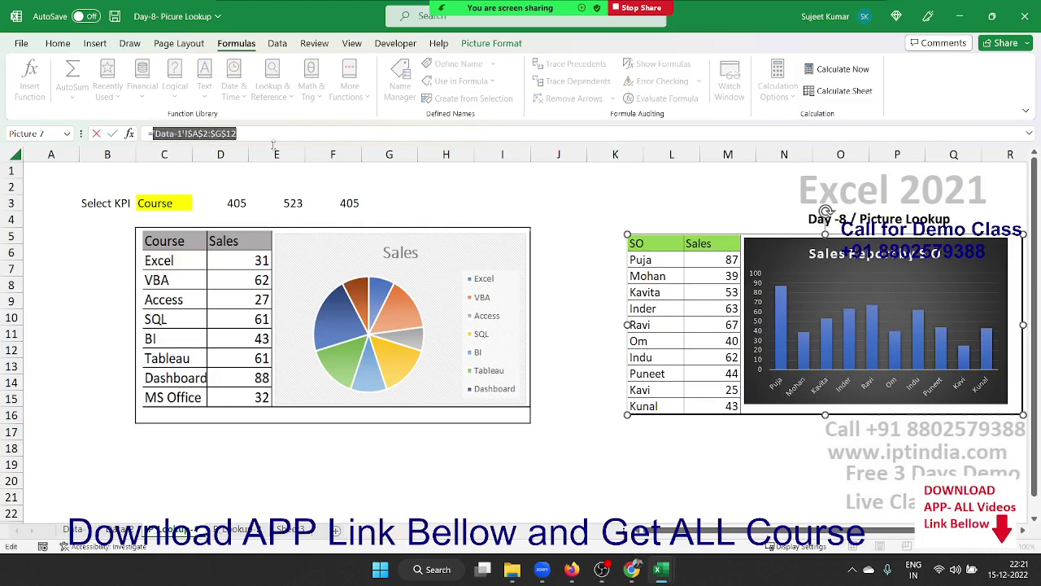
{"action": "key", "text": "BackSpace"}
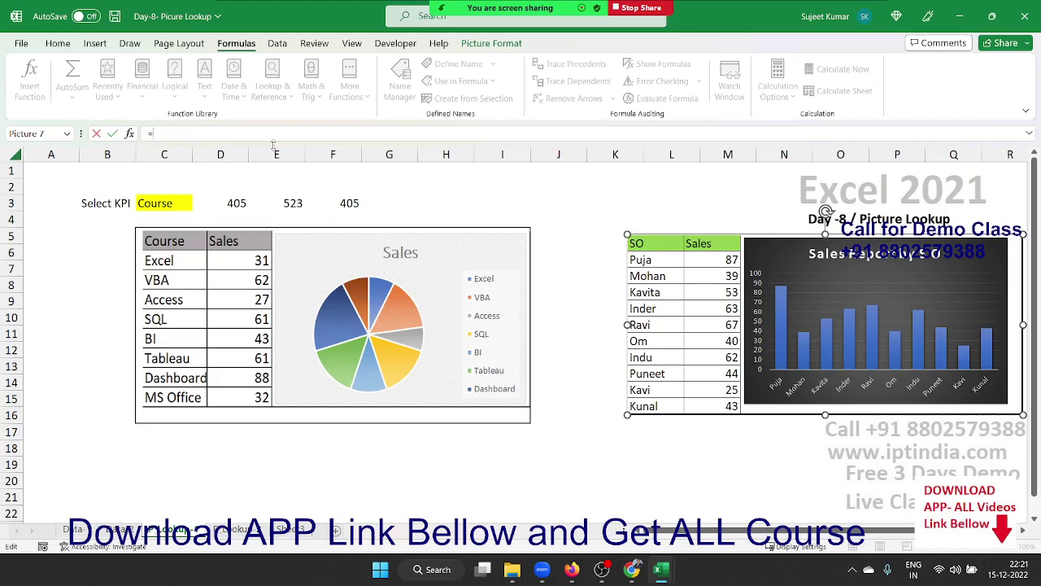
{"action": "type", "text": "sh"}
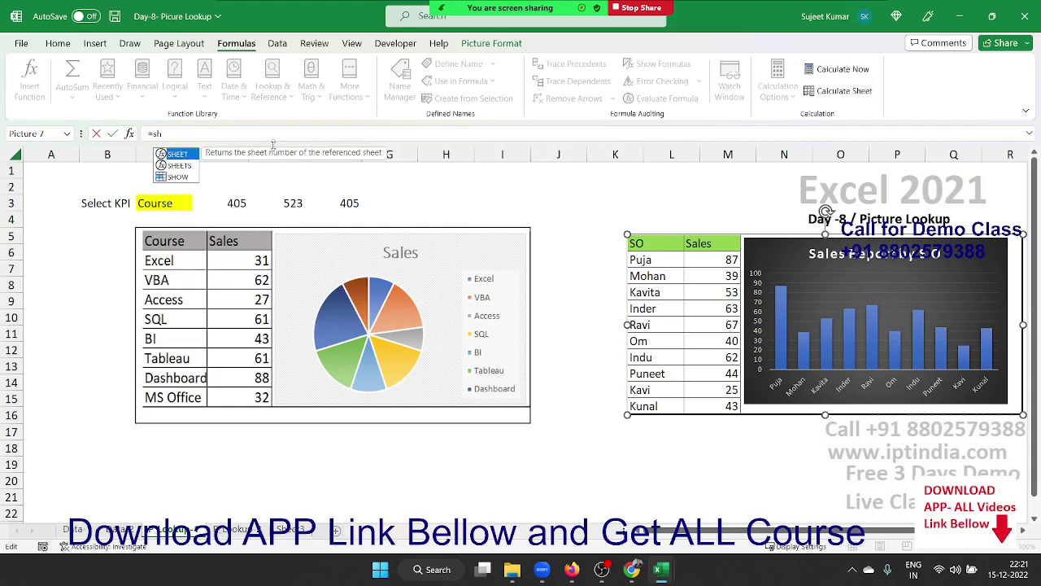
{"action": "key", "text": "Down"}
{"action": "key", "text": "Down"}
{"action": "key", "text": "Tab"}
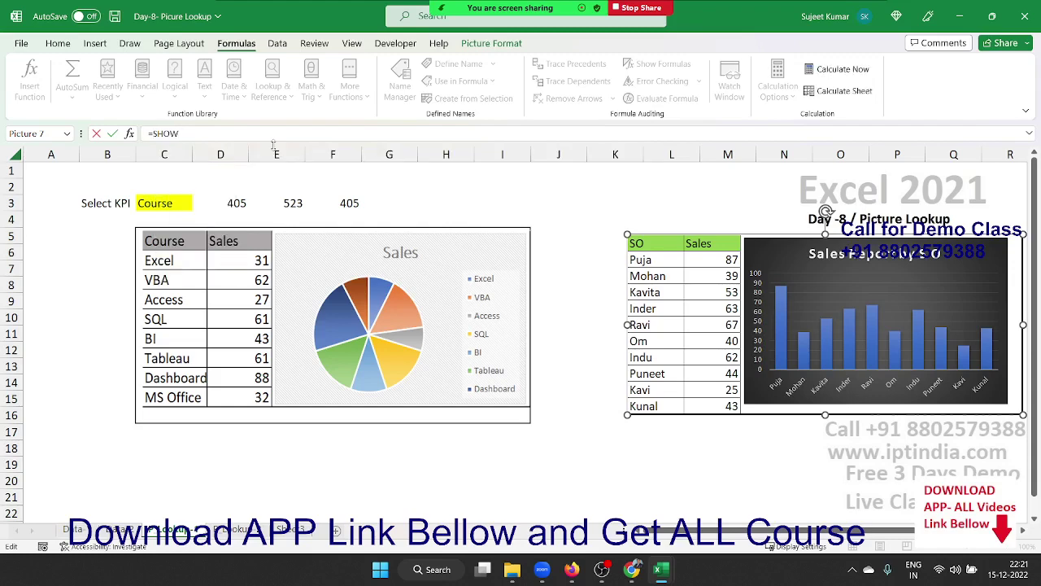
{"action": "key", "text": "Return"}
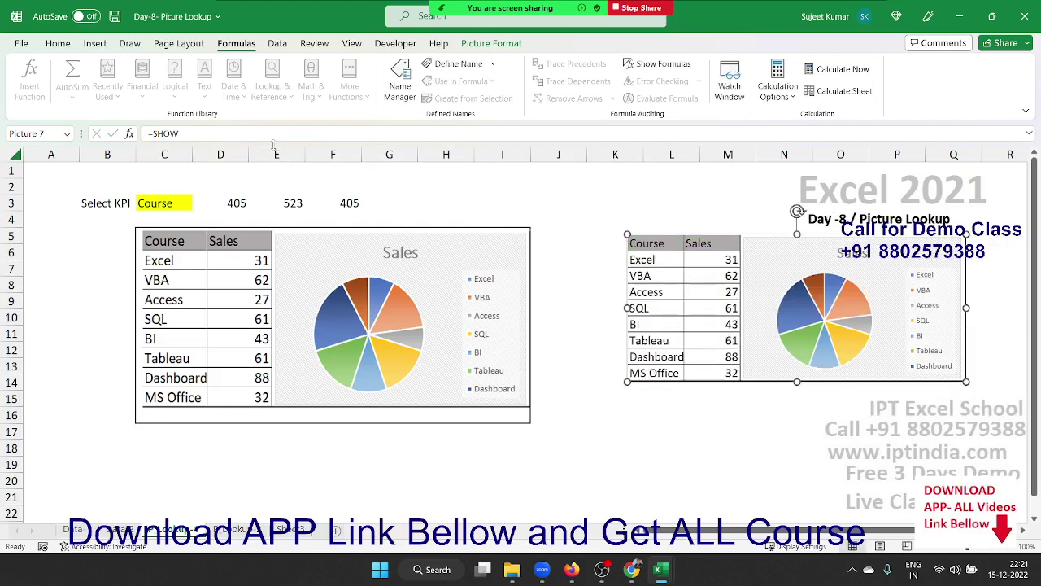
- Switch the C3 Select KPI dropdown through SO, Month and City to test the picture swap
{"action": "left_click", "coordinate": [193, 204]}
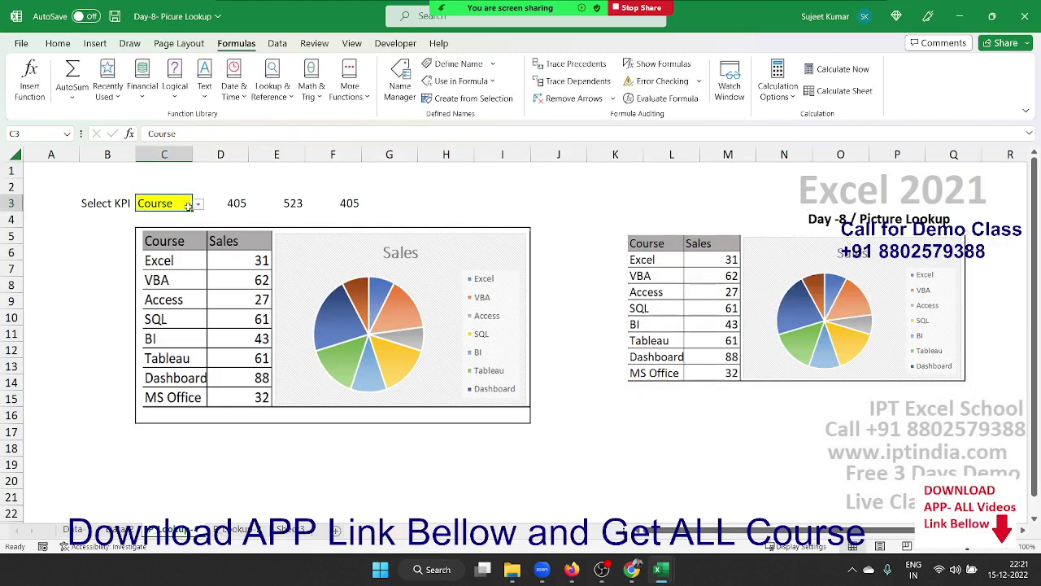
{"action": "left_click", "coordinate": [198, 207]}
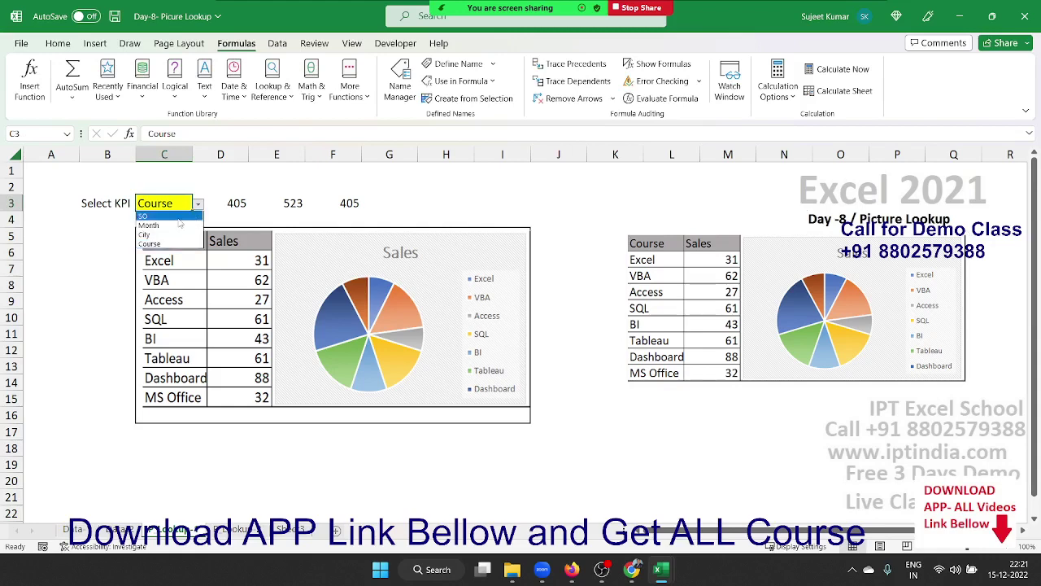
{"action": "left_click", "coordinate": [193, 216]}
{"action": "left_click", "coordinate": [198, 204]}
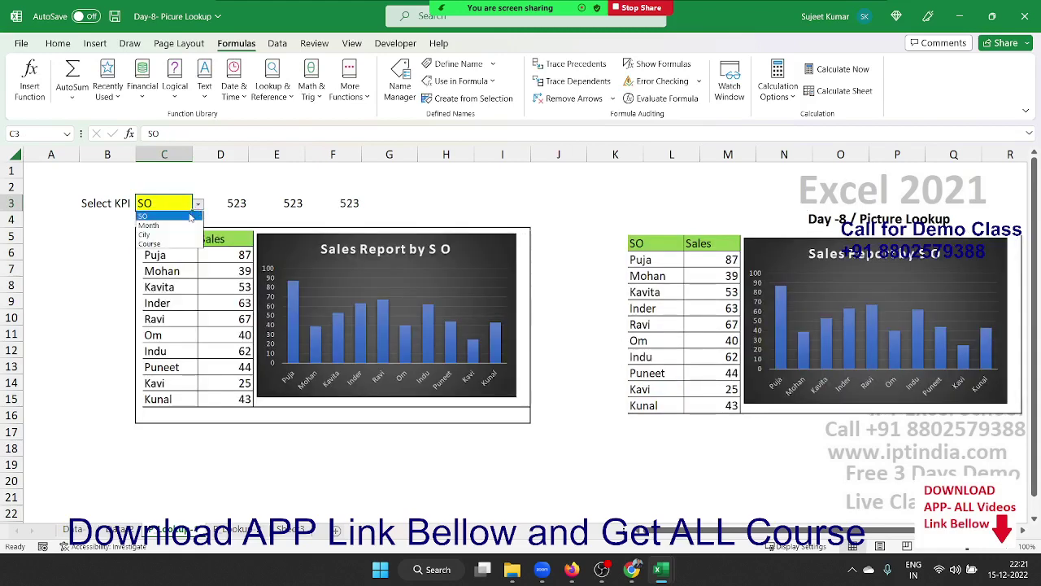
{"action": "left_click", "coordinate": [184, 226]}
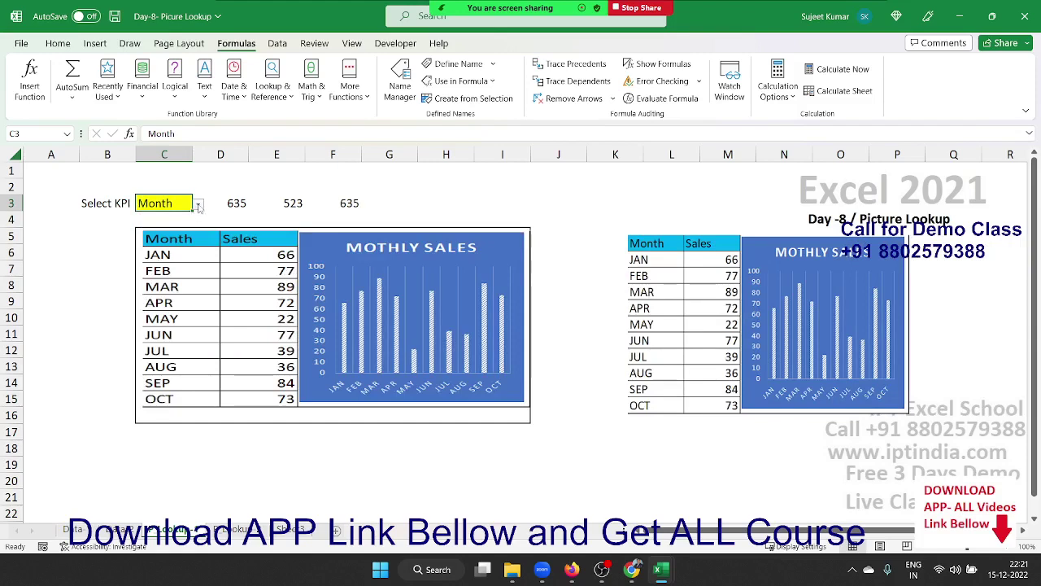
{"action": "left_click", "coordinate": [197, 204]}
{"action": "left_click", "coordinate": [178, 237]}
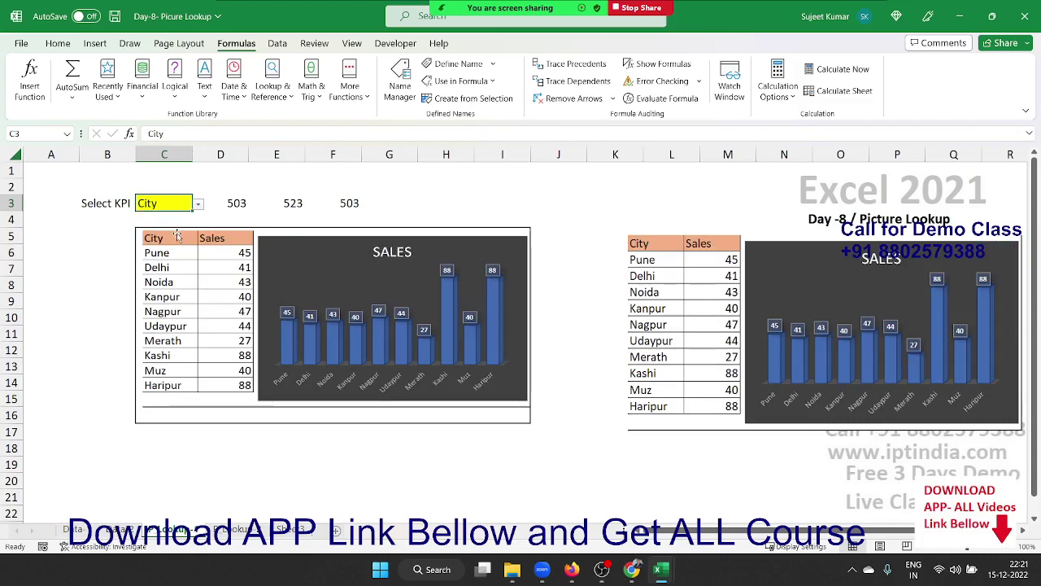
- Look at the Data sheet, return to the dashboard, then open the Data-2 photo sheet
{"action": "left_click", "coordinate": [75, 530]}
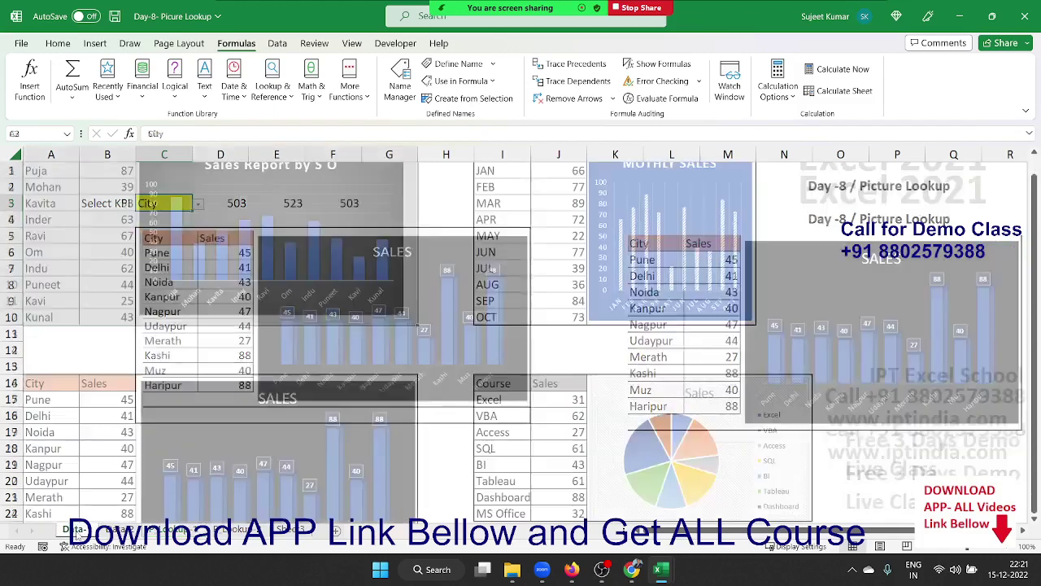
{"action": "left_click", "coordinate": [179, 529]}
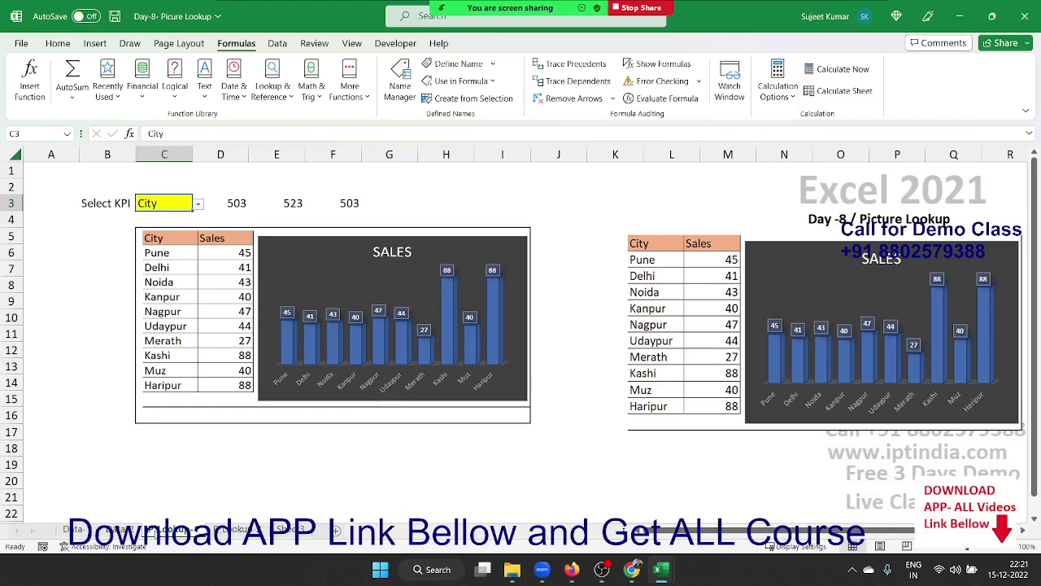
{"action": "left_click", "coordinate": [120, 529]}
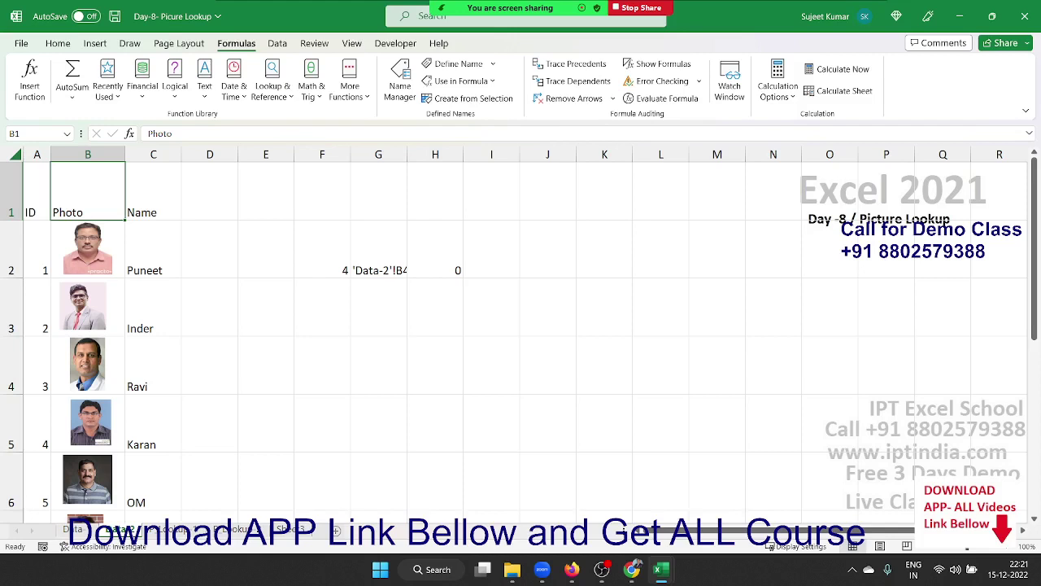
- Review the ID, Photo and Name columns on Data-2, then inspect the VLOOKUP formula in E6
{"action": "left_click", "coordinate": [168, 337]}
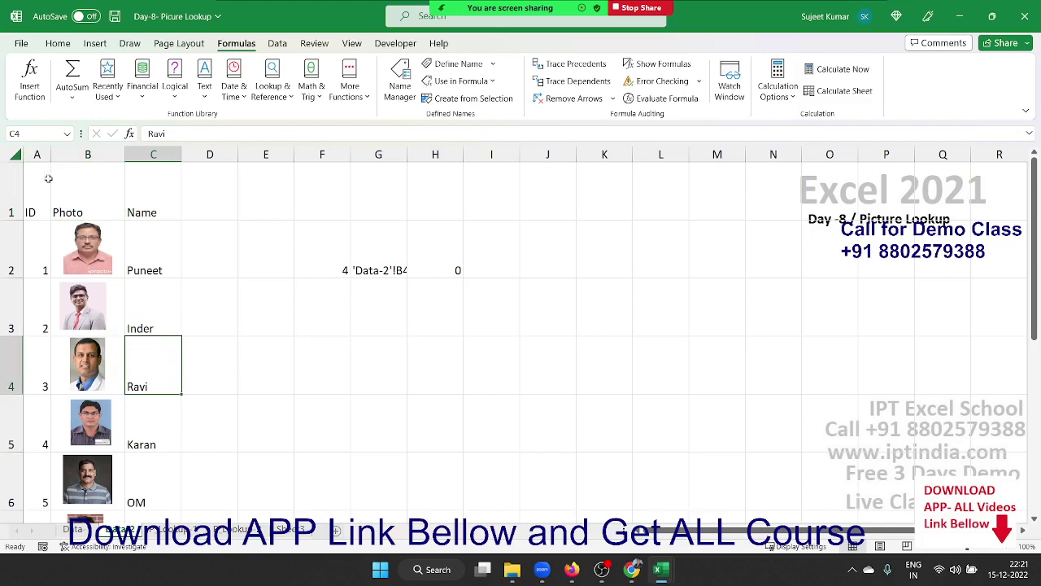
{"action": "left_click", "coordinate": [37, 155]}
{"action": "left_click", "coordinate": [71, 155]}
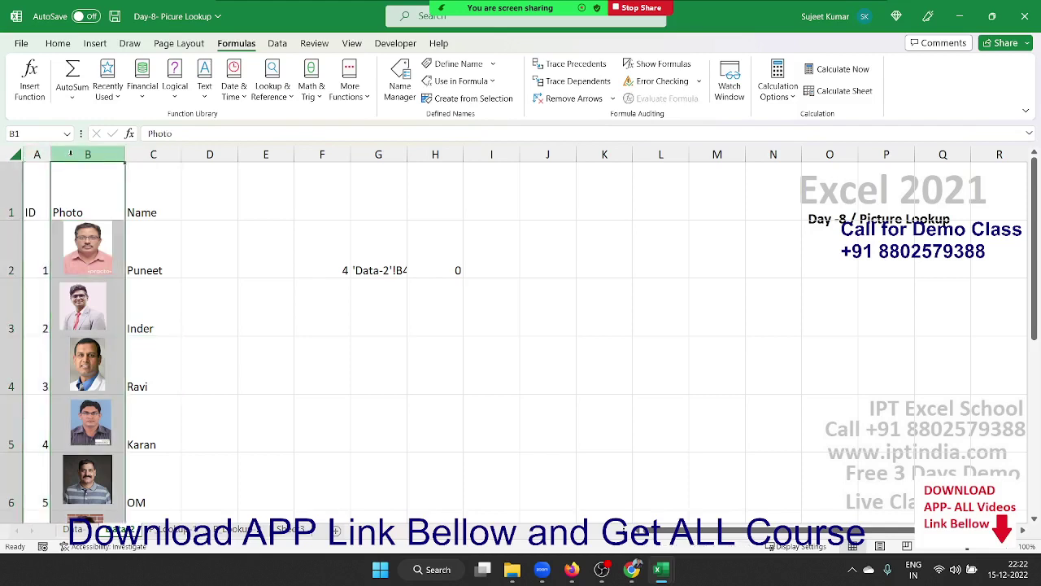
{"action": "left_click", "coordinate": [145, 155]}
{"action": "left_click", "coordinate": [240, 530]}
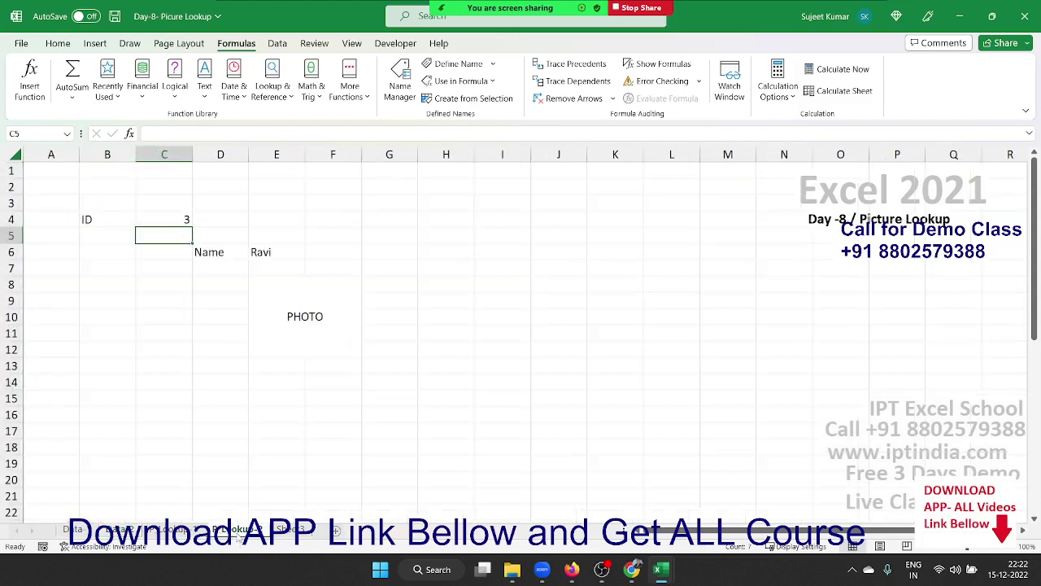
{"action": "left_click", "coordinate": [282, 254]}
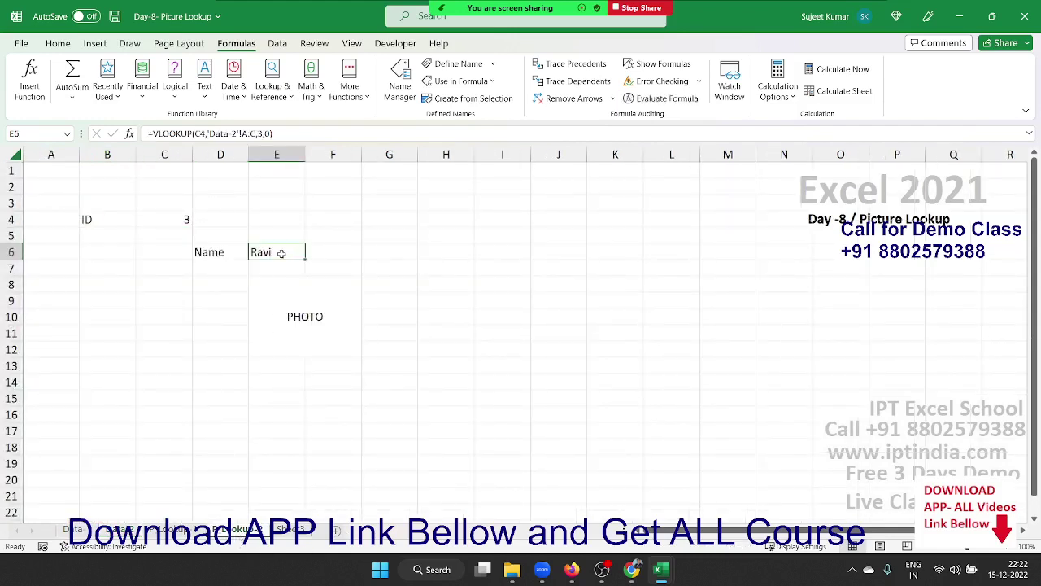
{"action": "double_click", "coordinate": [282, 252]}
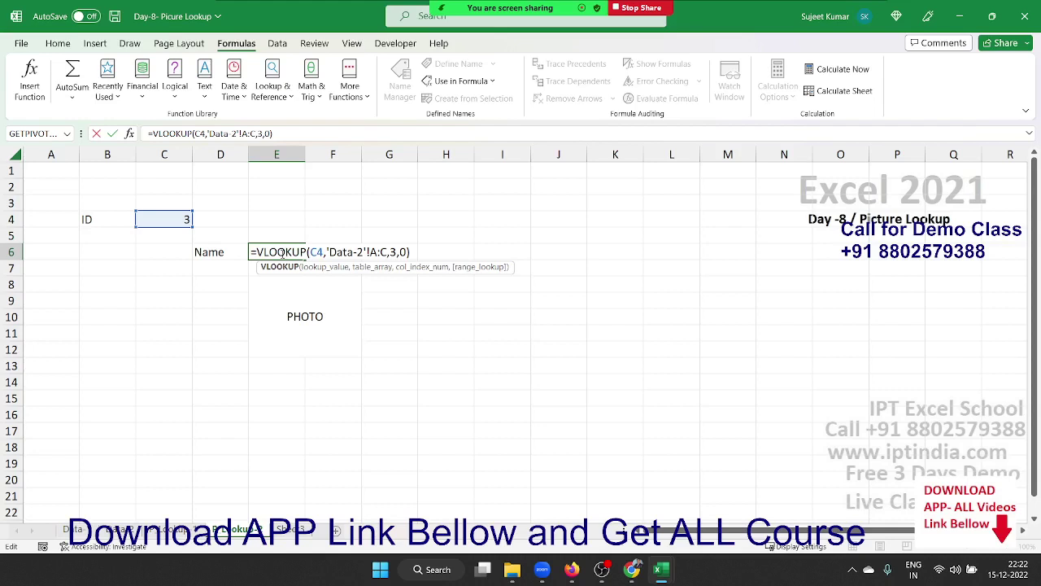
{"action": "key", "text": "Return"}
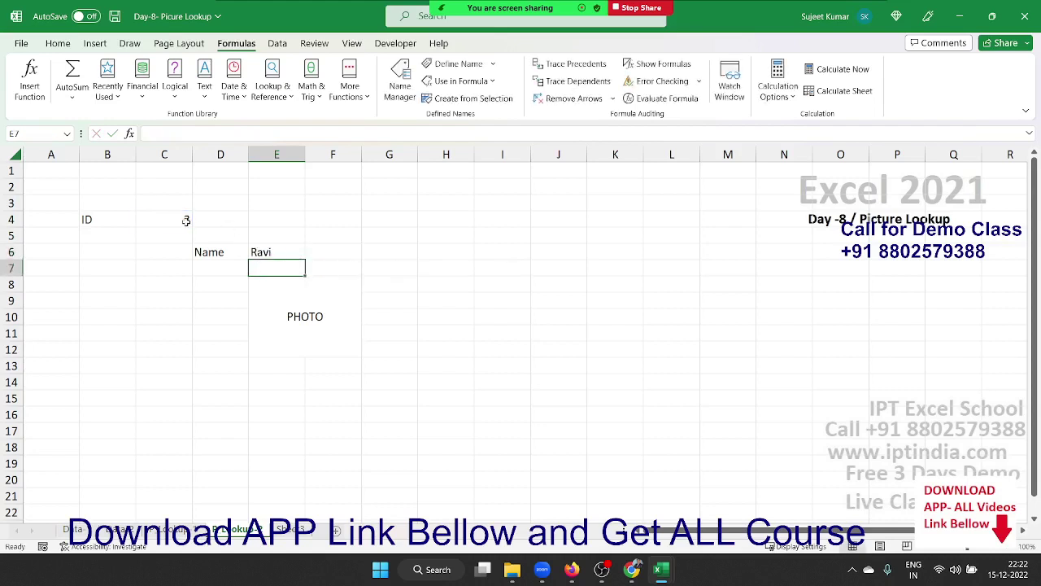
- Enter lookup ID 1 in C4, then go back to the Data-2 photo table
{"action": "left_click", "coordinate": [186, 219]}
{"action": "left_click", "coordinate": [324, 341]}
{"action": "left_click", "coordinate": [184, 218]}
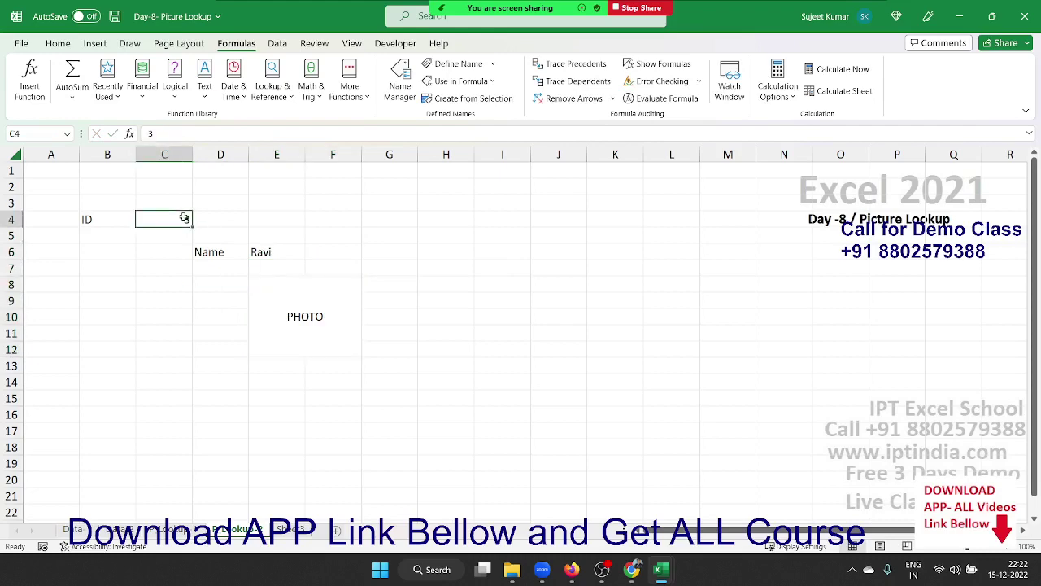
{"action": "type", "text": "1"}
{"action": "key", "text": "Return"}
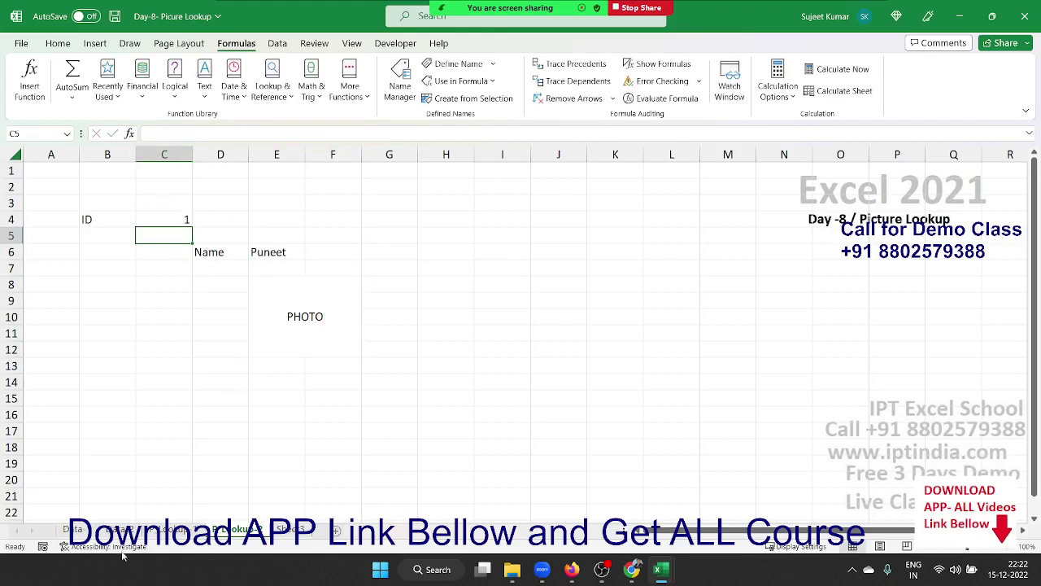
{"action": "left_click", "coordinate": [120, 529]}
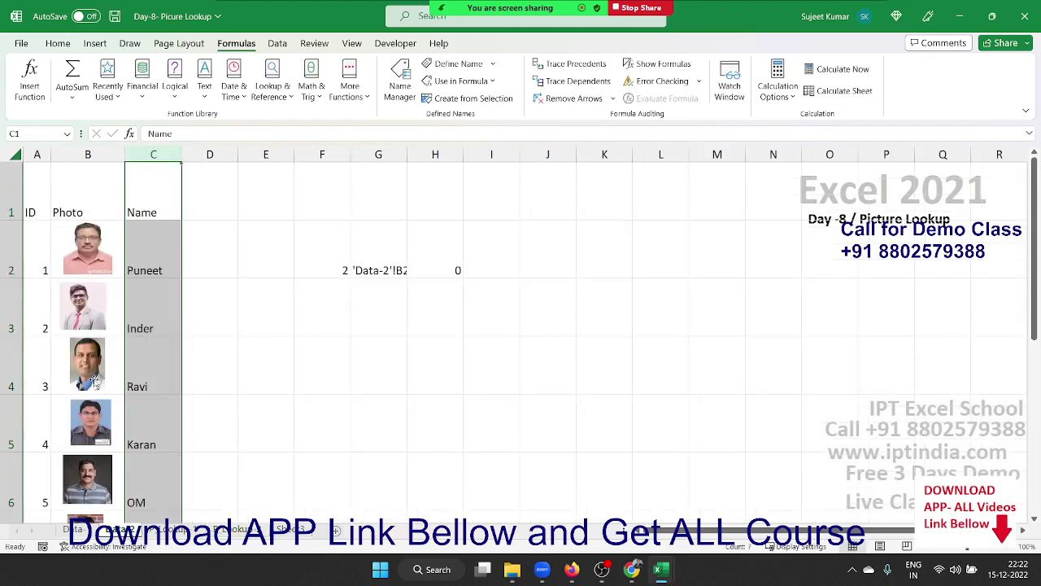
- Enter lookup ID 2 in C4 and compare the Name result against the Data-2 table
{"action": "left_click", "coordinate": [85, 252]}
{"action": "left_click", "coordinate": [120, 249]}
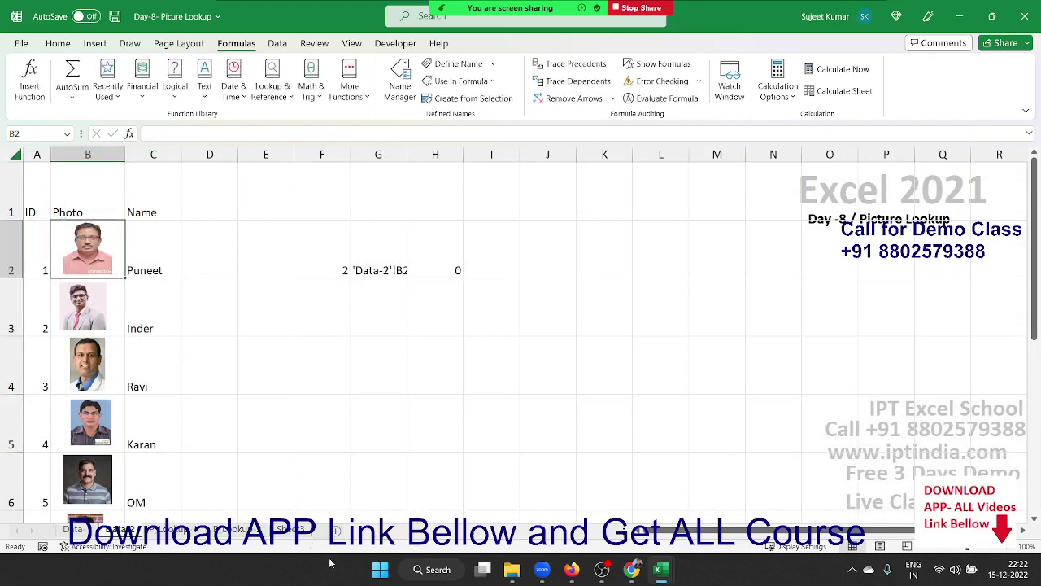
{"action": "left_click", "coordinate": [236, 530]}
{"action": "left_click", "coordinate": [302, 343]}
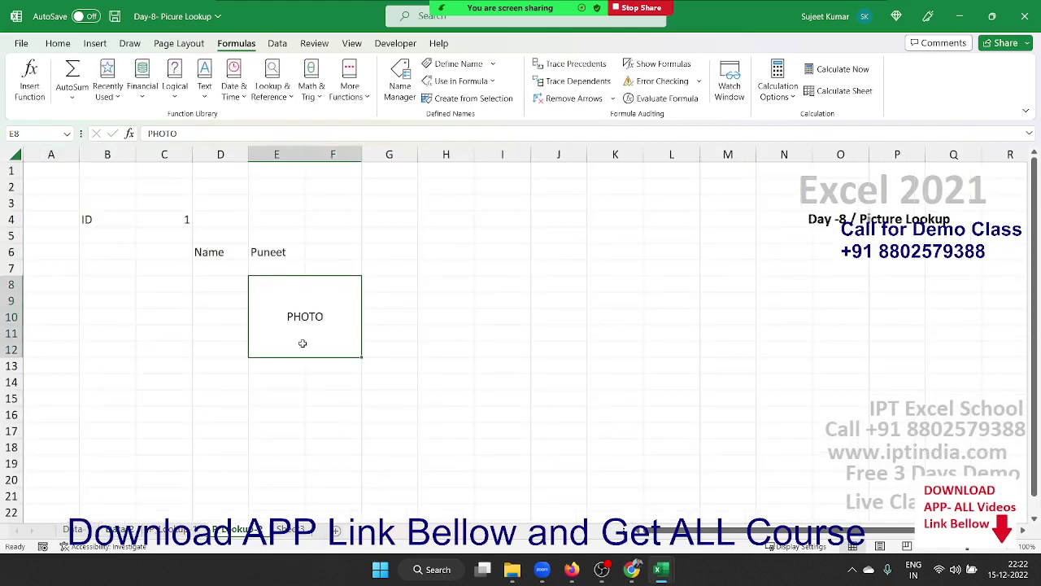
{"action": "left_click", "coordinate": [176, 221]}
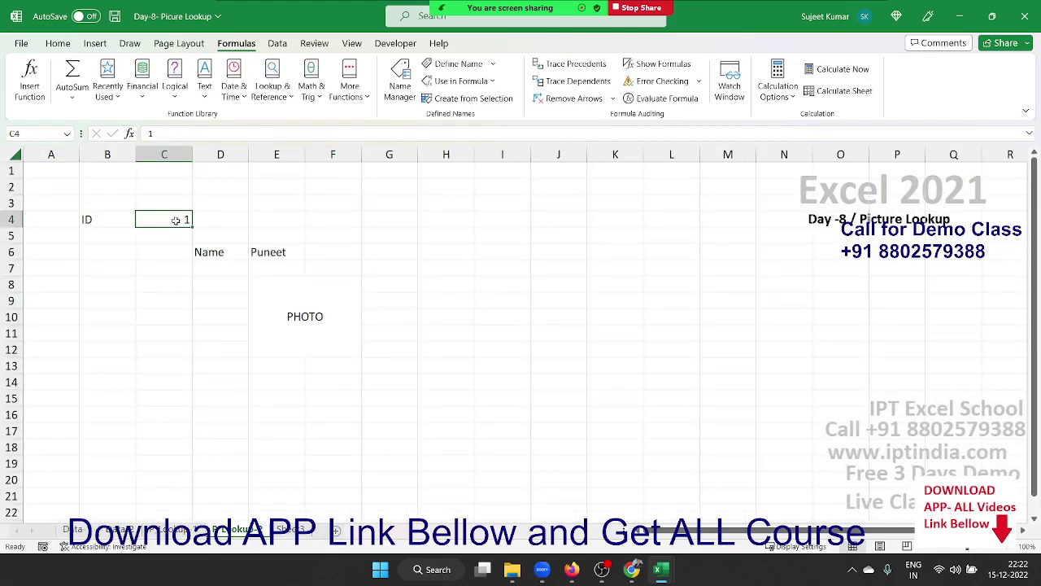
{"action": "type", "text": "2"}
{"action": "key", "text": "Return"}
{"action": "left_click", "coordinate": [120, 529]}
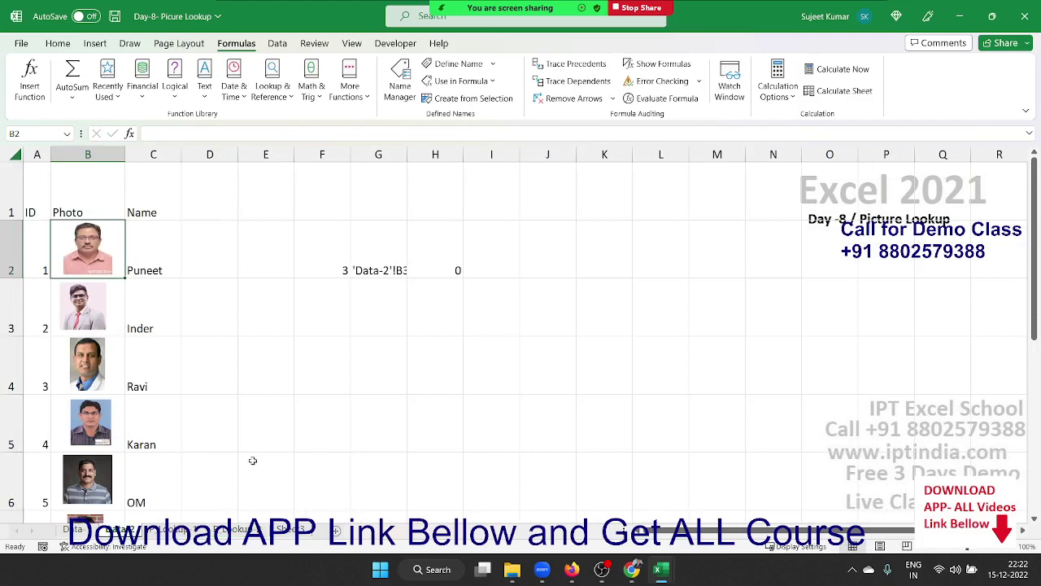
{"action": "left_click", "coordinate": [237, 530]}
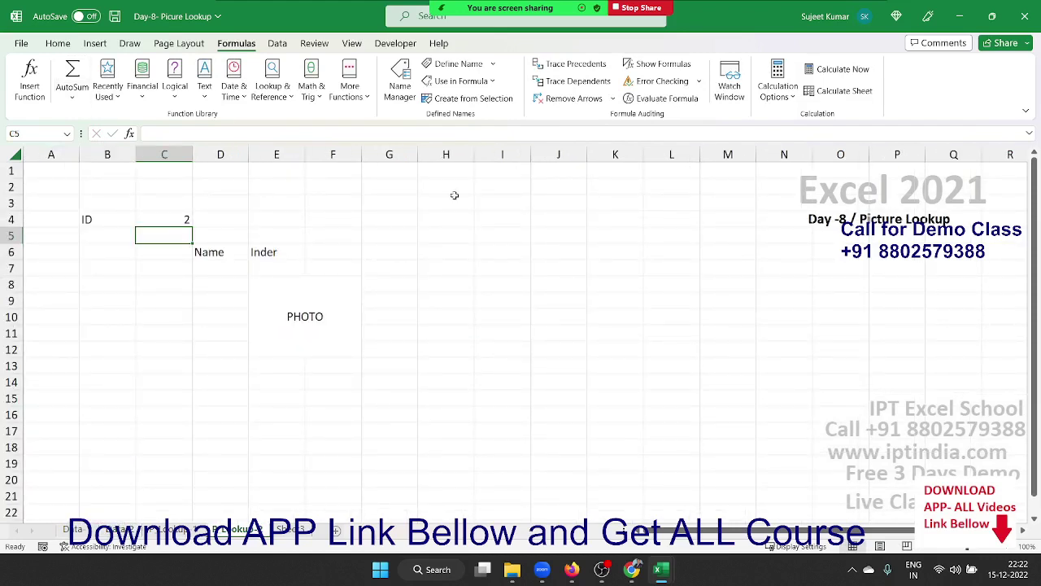